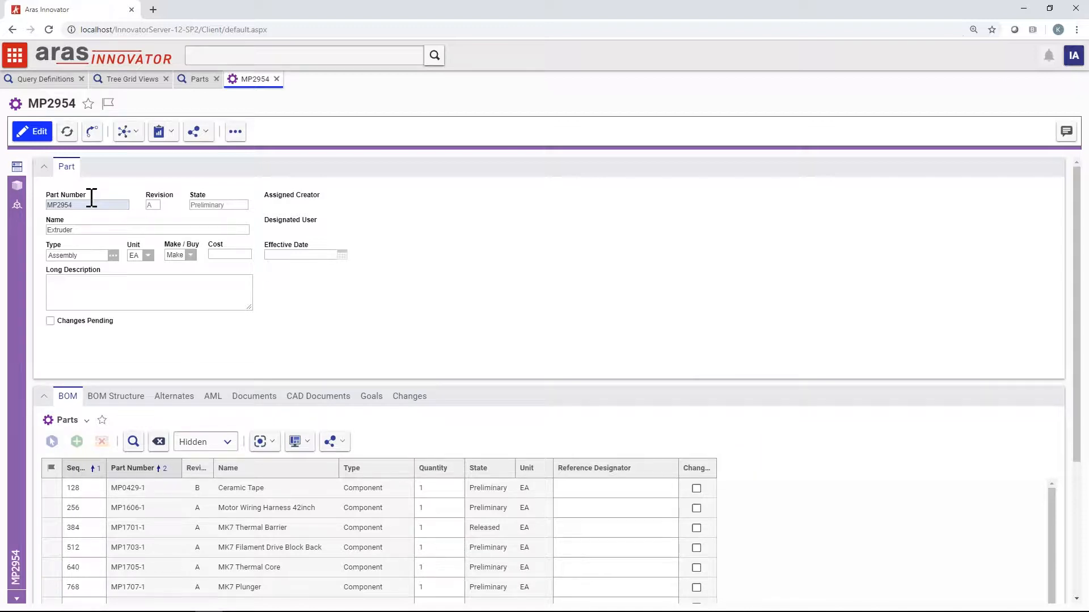
- Open the 3D CAD model of part MP2954 and highlight component MP2959-1 and the tan mounting plate MP2966-1
left_click(17, 186)
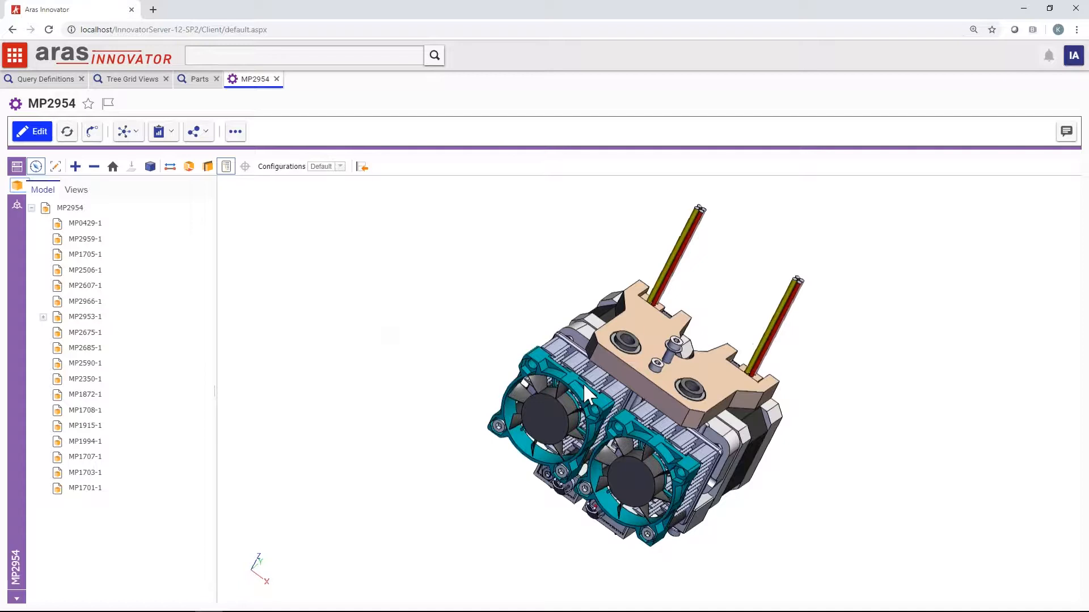
left_click_drag(583, 383, 384, 340)
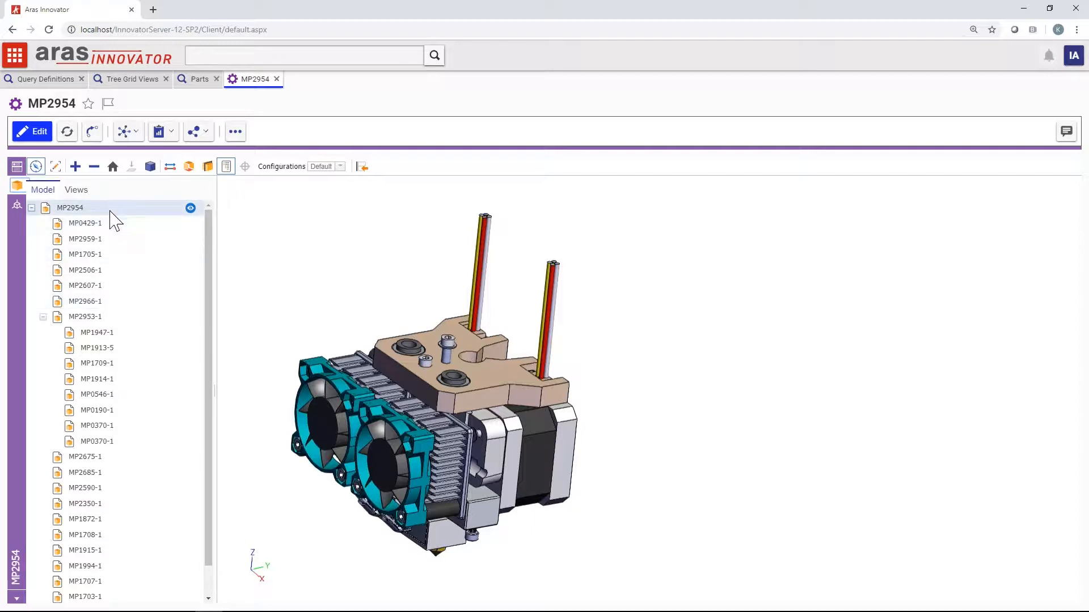
left_click(128, 245)
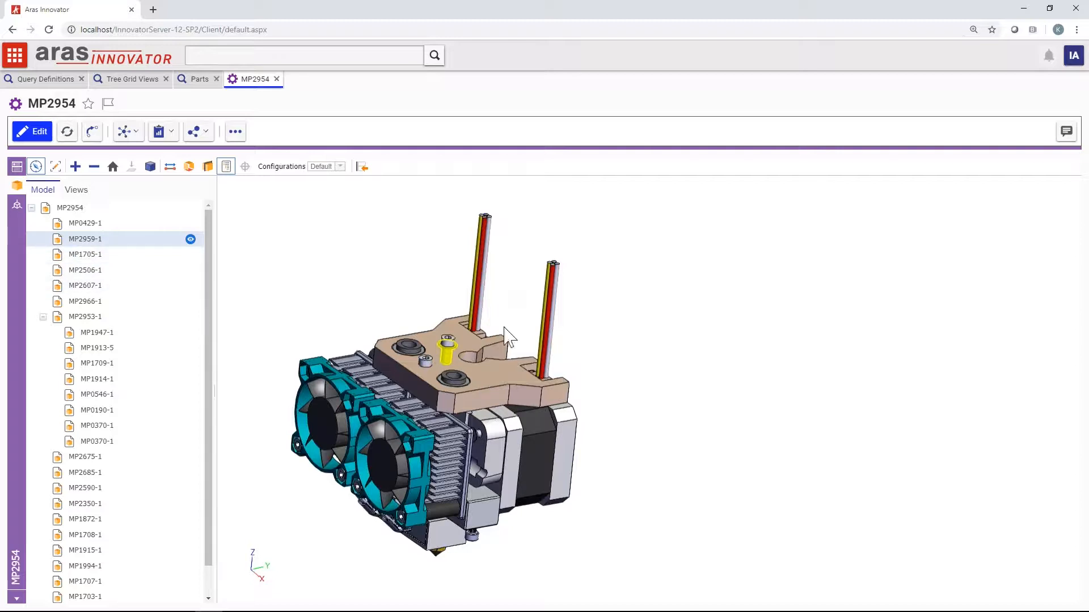
left_click(501, 380)
left_click(100, 321, "ctrl")
left_click(533, 363)
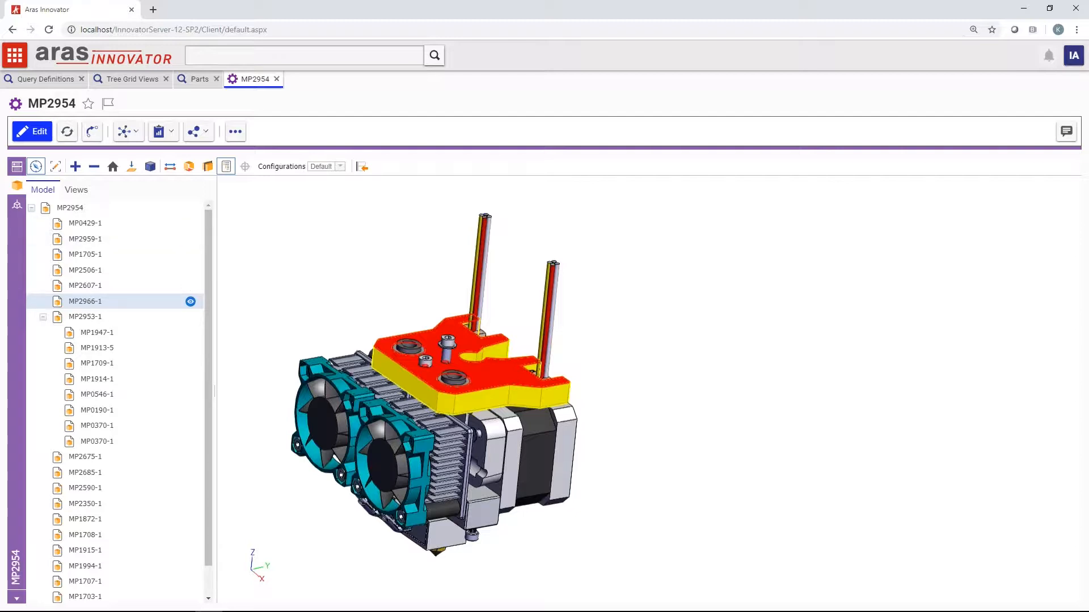
- Open MP2954 in the dynamic 3D viewer, expand its View3D_CAD structure, and highlight MP0429-1 and the mounting plate MP2966-1
left_click(17, 206)
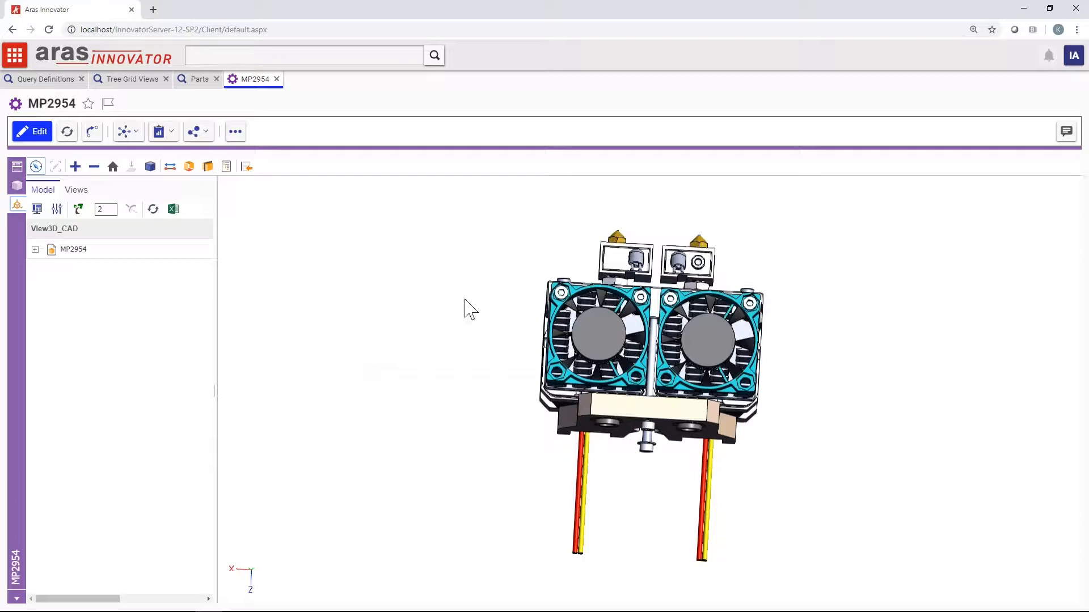
left_click_drag(457, 301, 412, 403)
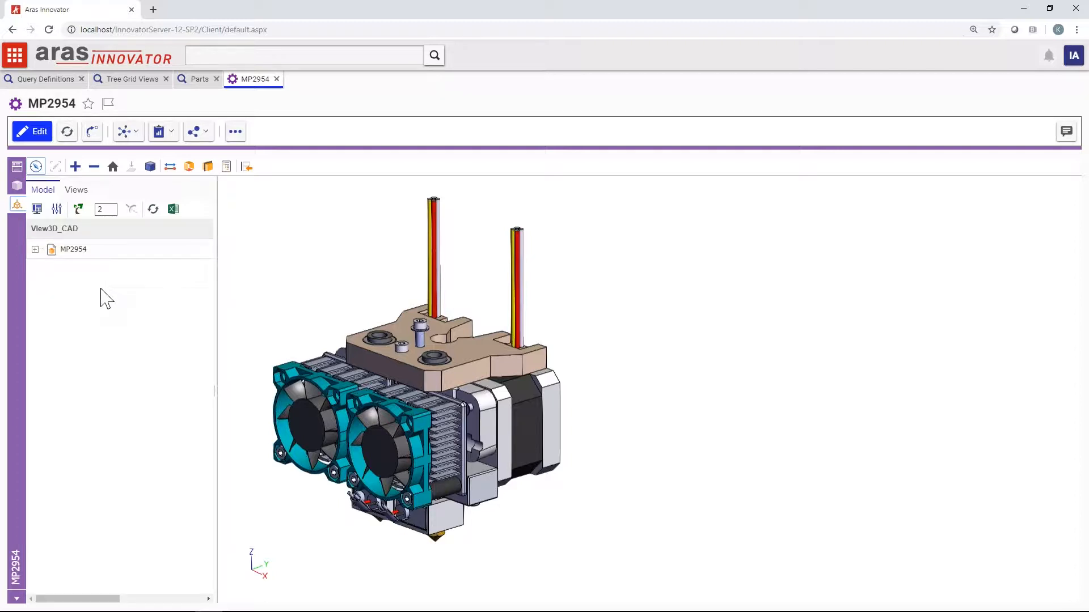
left_click(35, 250)
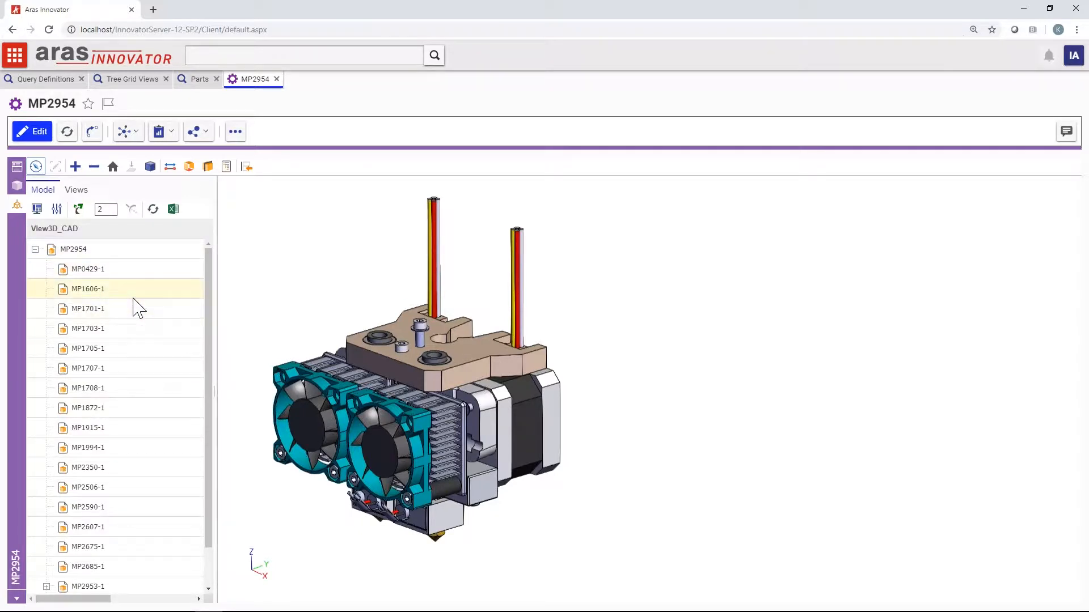
left_click(127, 271)
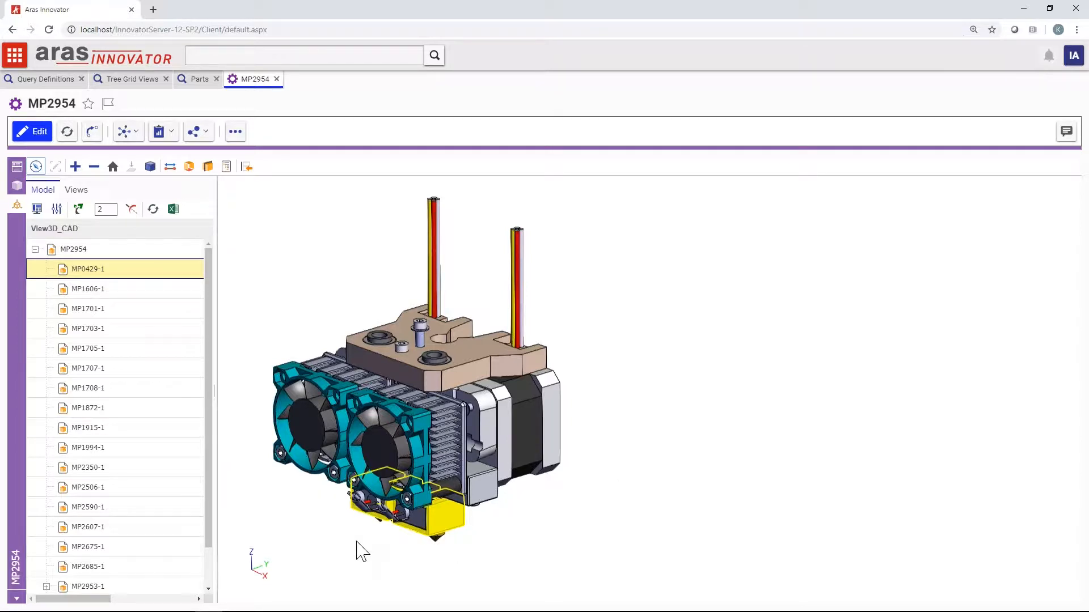
left_click(643, 536)
left_click(475, 376)
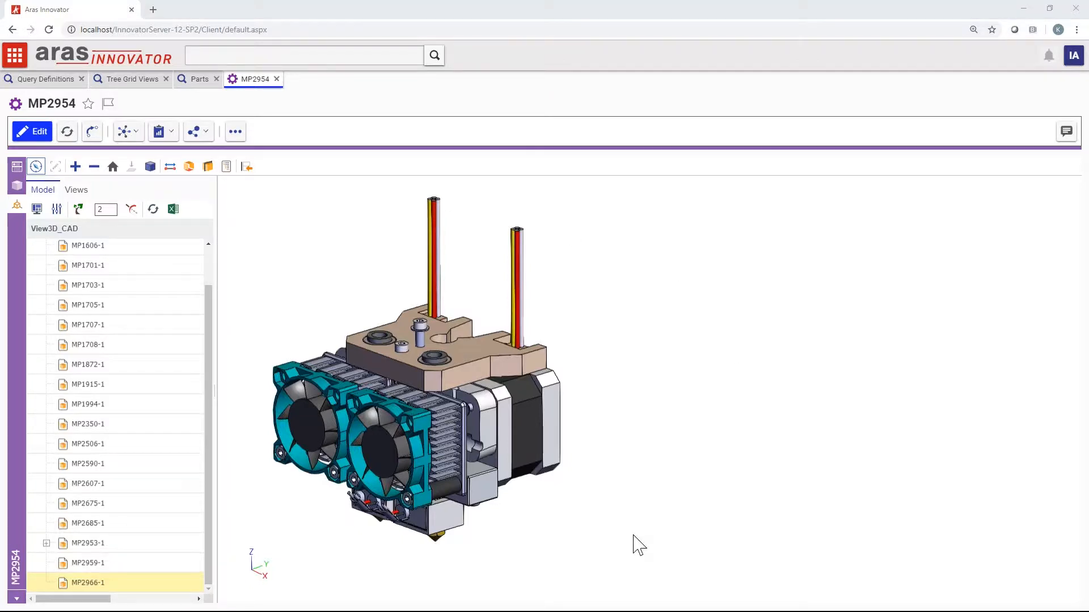
- Arrange the Aras Innovator browser window side by side with the DataModel.pptx presentation in PowerPoint
key("alt+Tab")
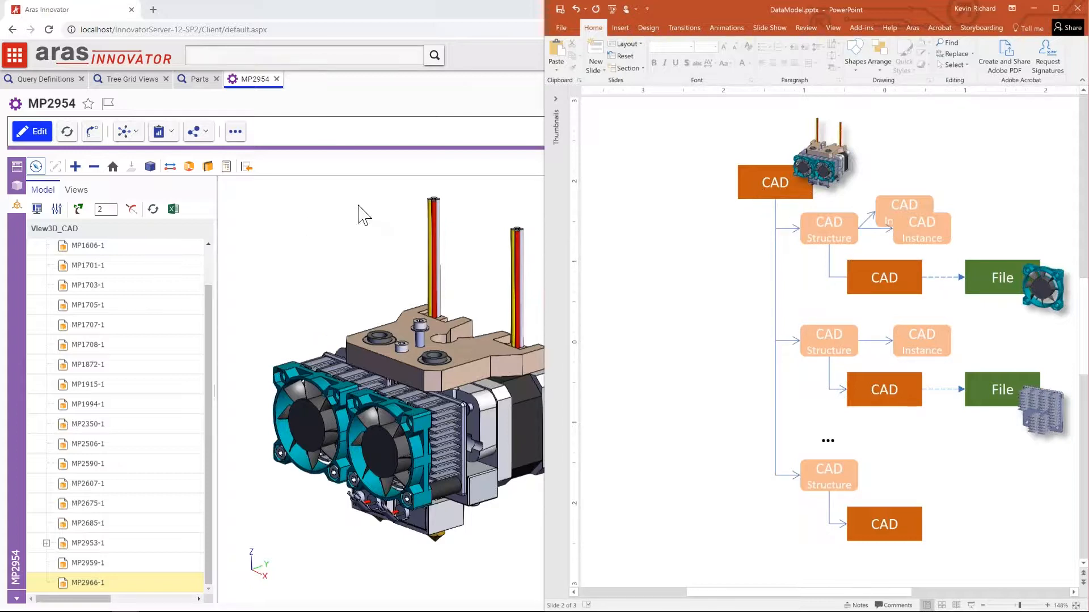
left_click_drag(417, 17, 1, 227)
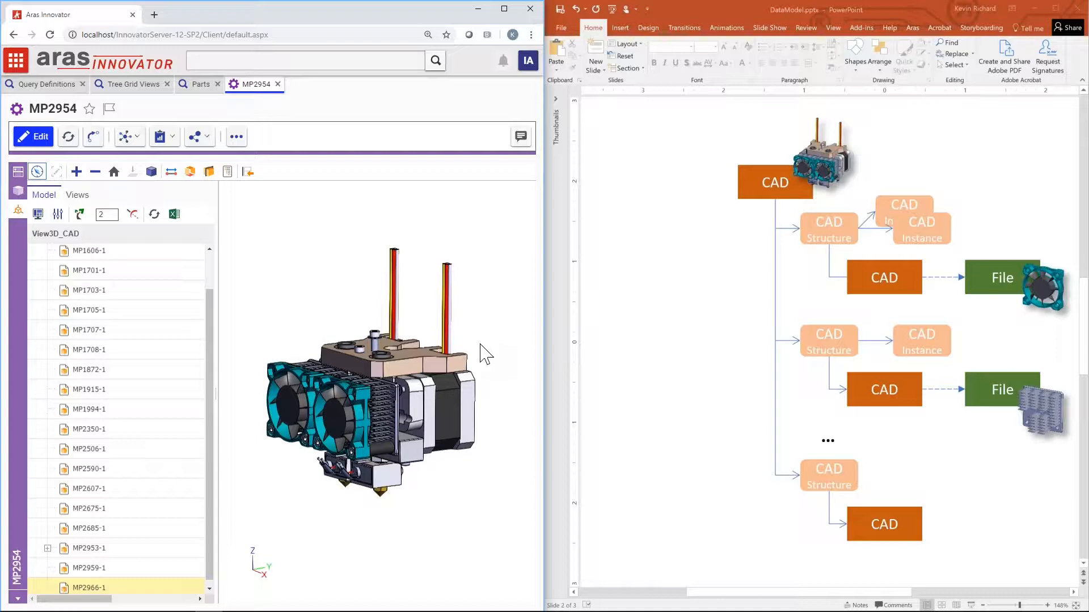
left_click_drag(469, 353, 468, 359)
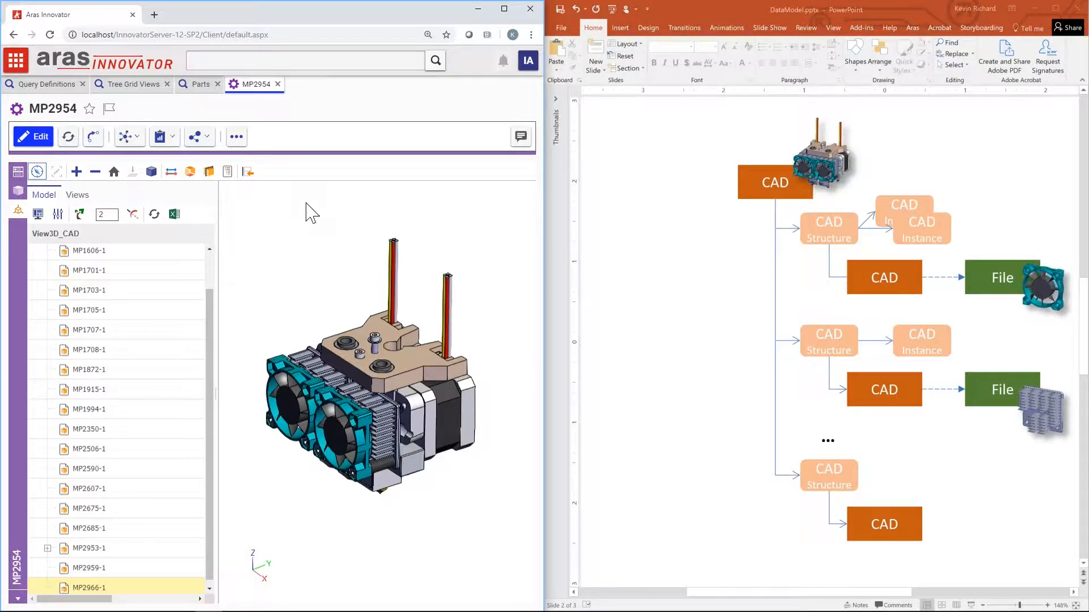
- Open the View3D_CAD query definition and expand its File branch down to File_1 to examine the query structure
left_click(48, 85)
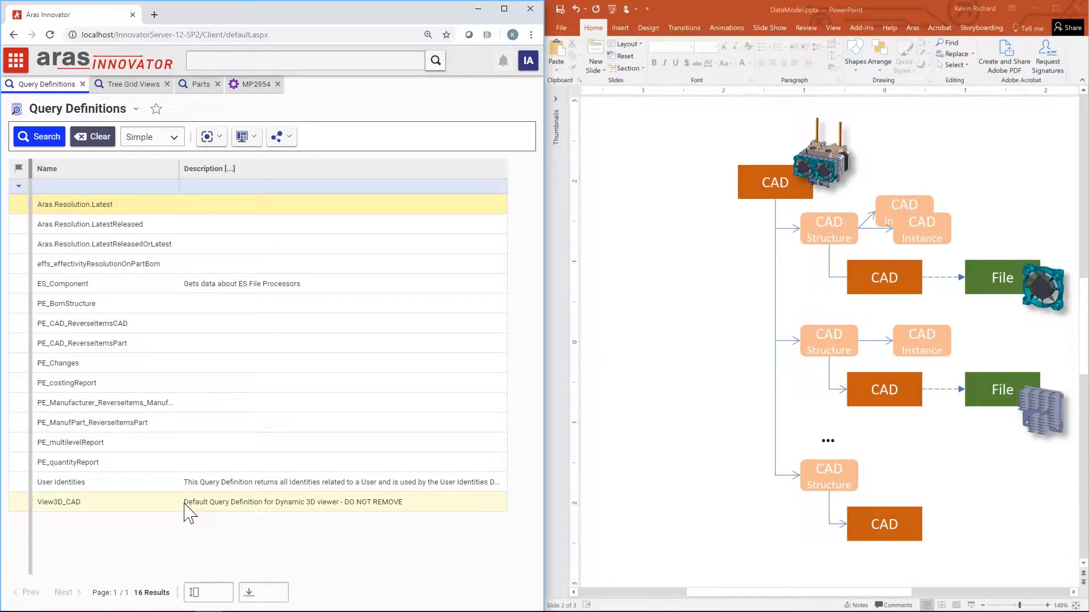
double_click(116, 505)
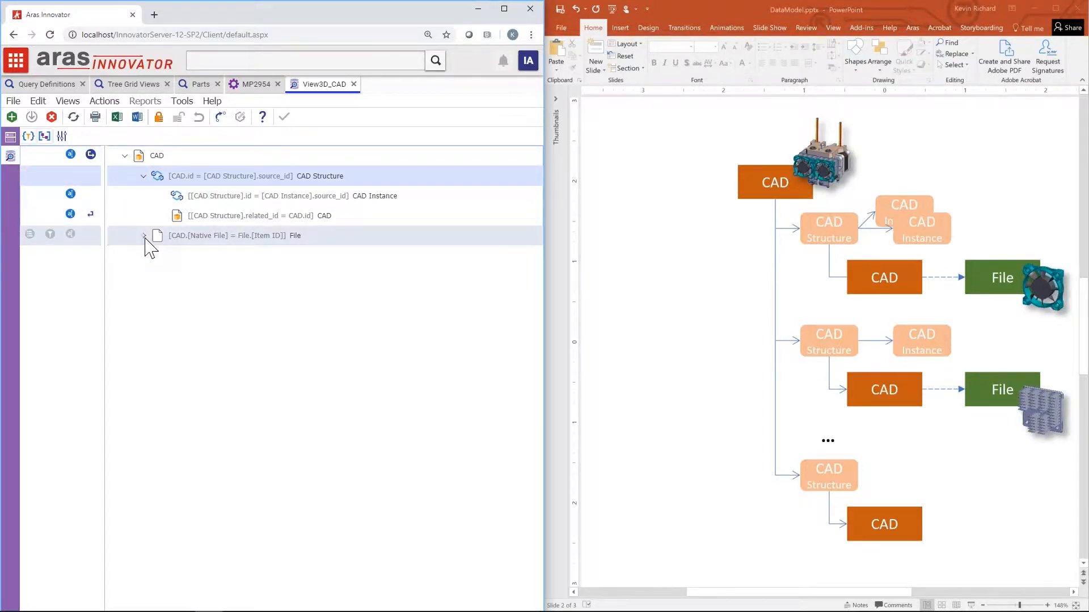
left_click(147, 241)
left_click(163, 255)
left_click(181, 276)
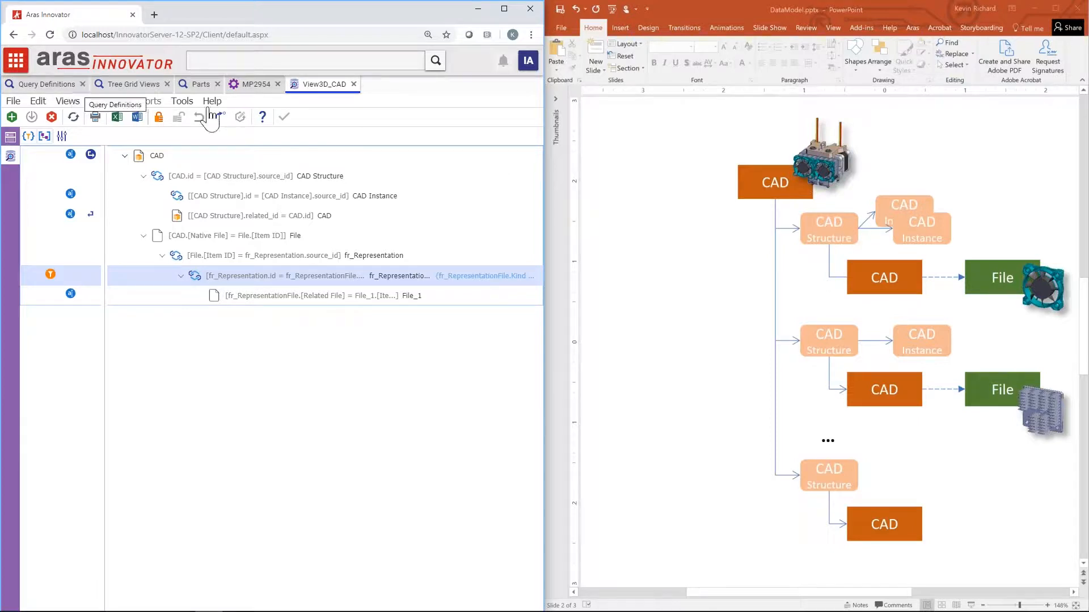
- Return to part MP2954's 3D view and close the View3D_CAD query definition
left_click(253, 86)
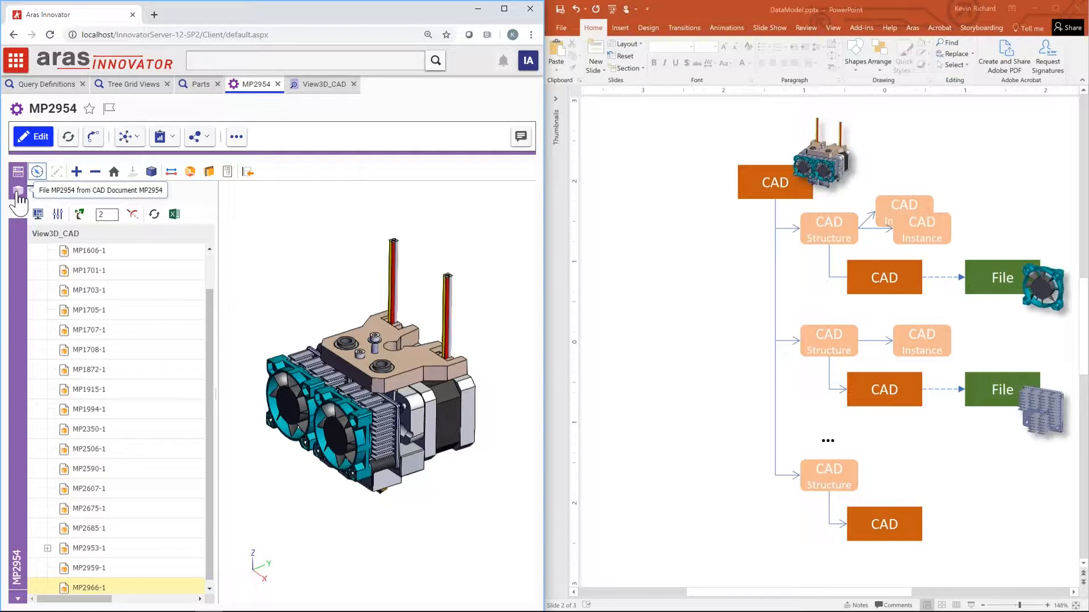
left_click(18, 193)
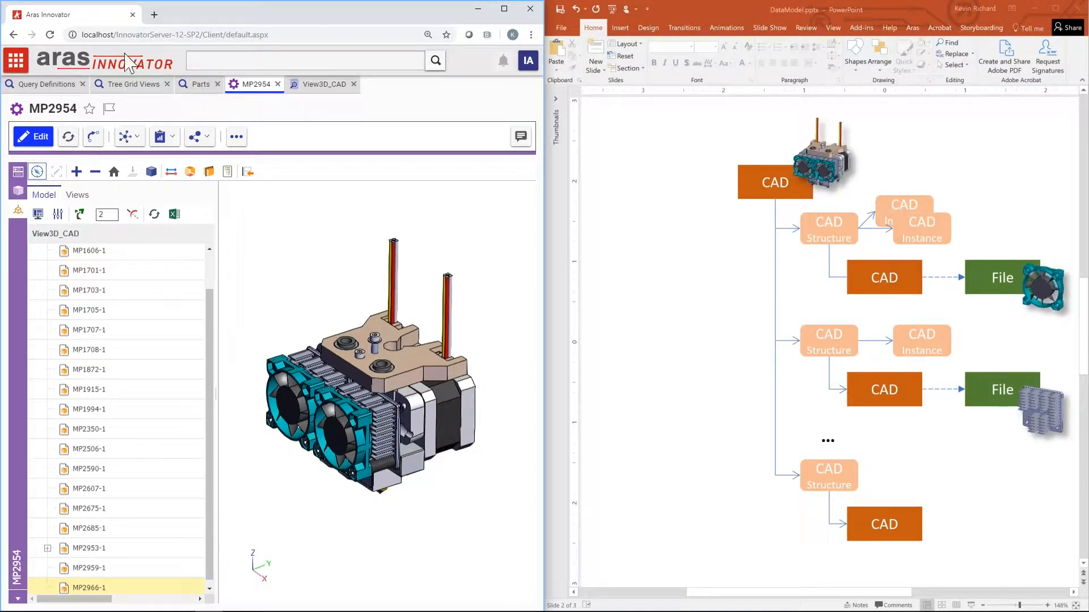
left_click(353, 84)
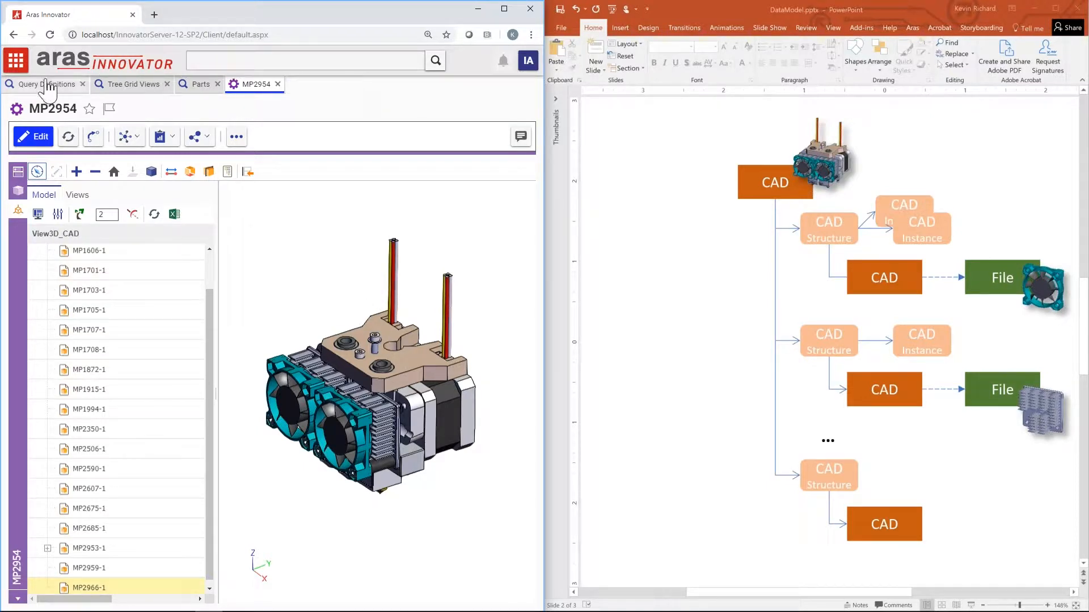
- Save a copy of the View3D_CAD query definition from the Query Definitions list
left_click(45, 85)
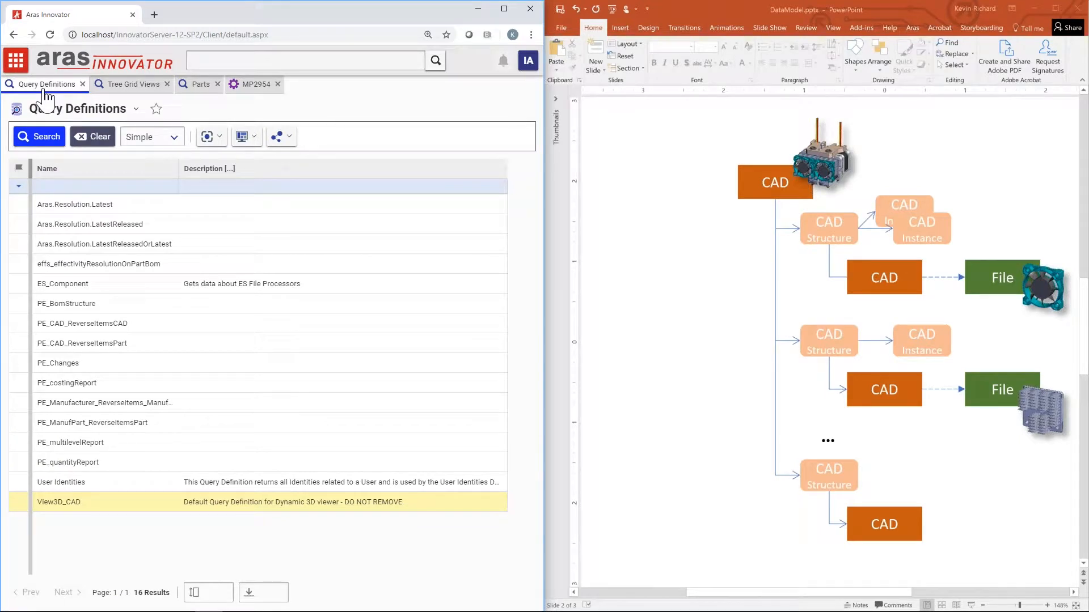
left_click(111, 501)
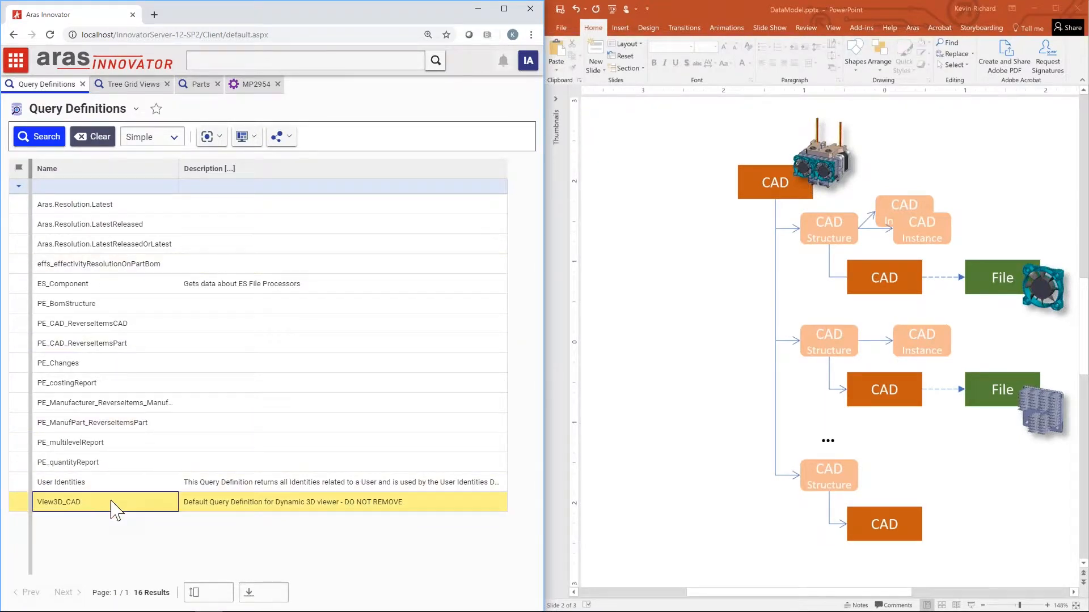
right_click(111, 501)
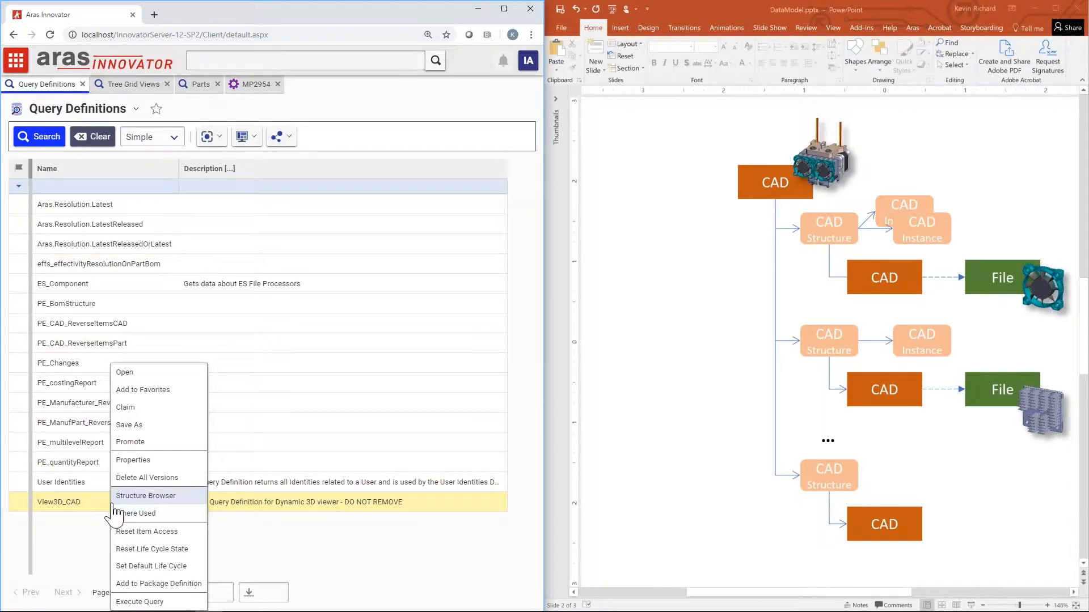
left_click(140, 426)
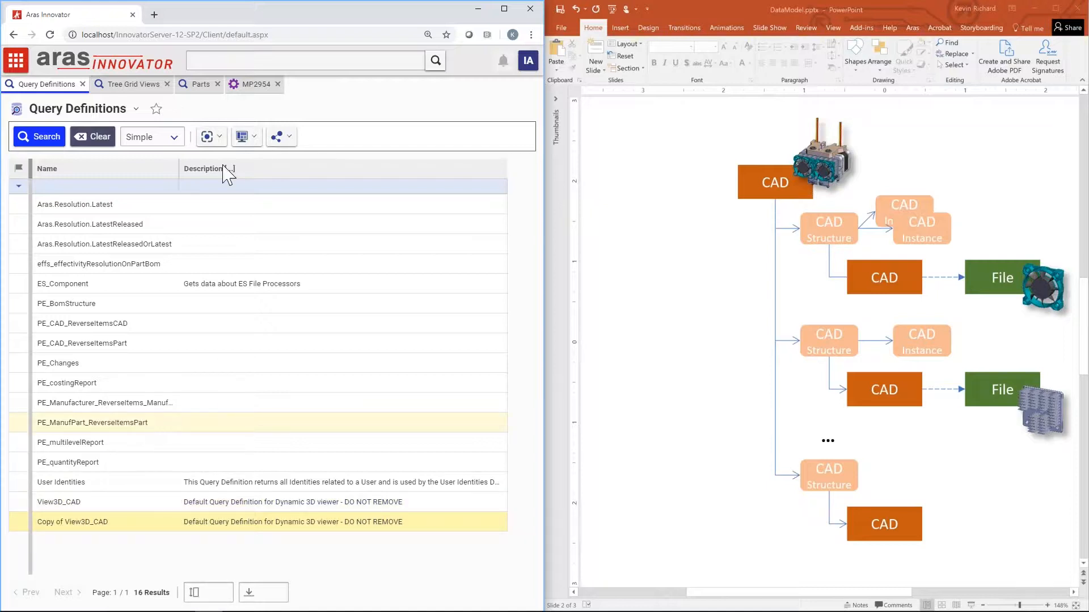
- Open the copied query definition, claim it for editing, and rename it Part Information
double_click(146, 522)
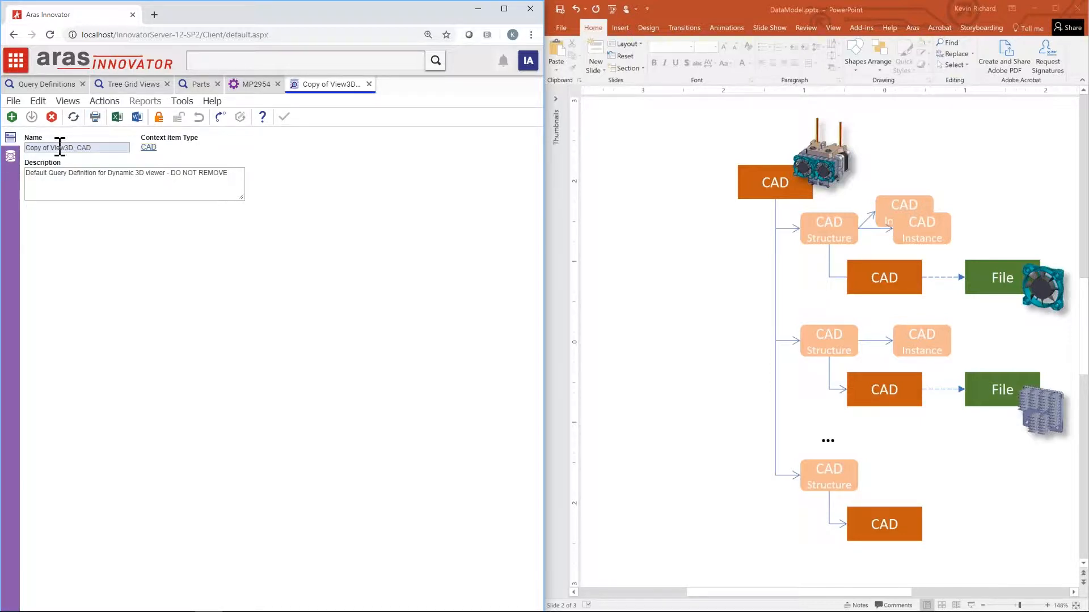
left_click(159, 117)
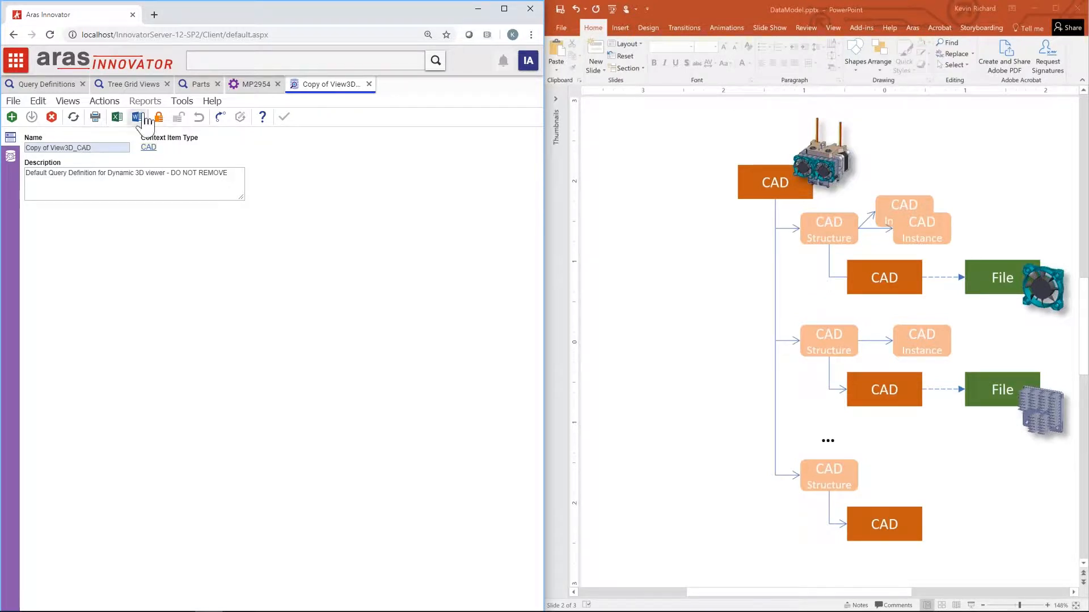
left_click(93, 148)
triple_click(93, 147)
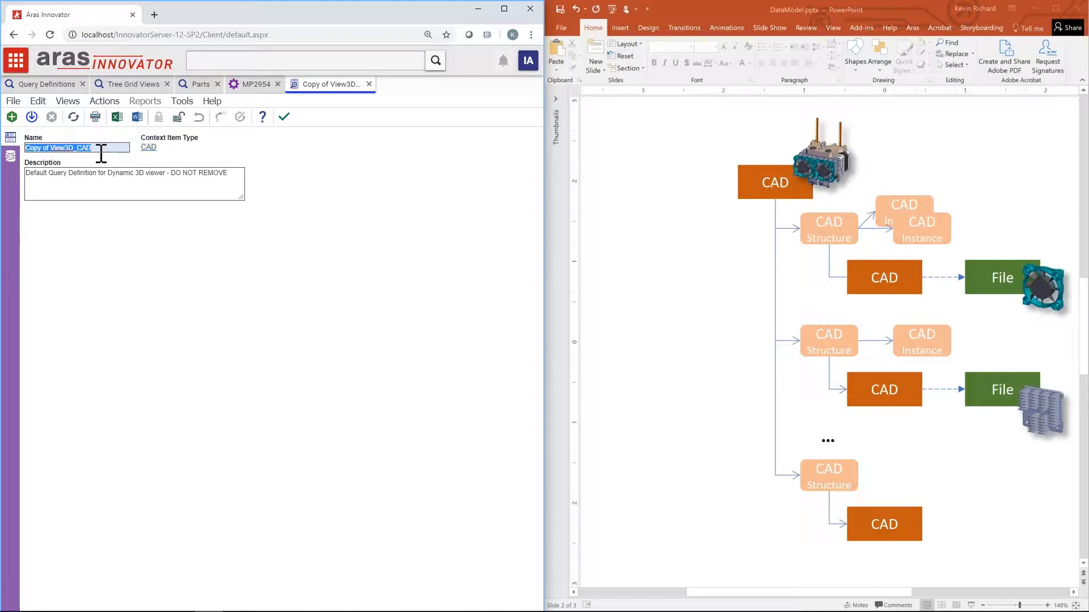
type("Part Information")
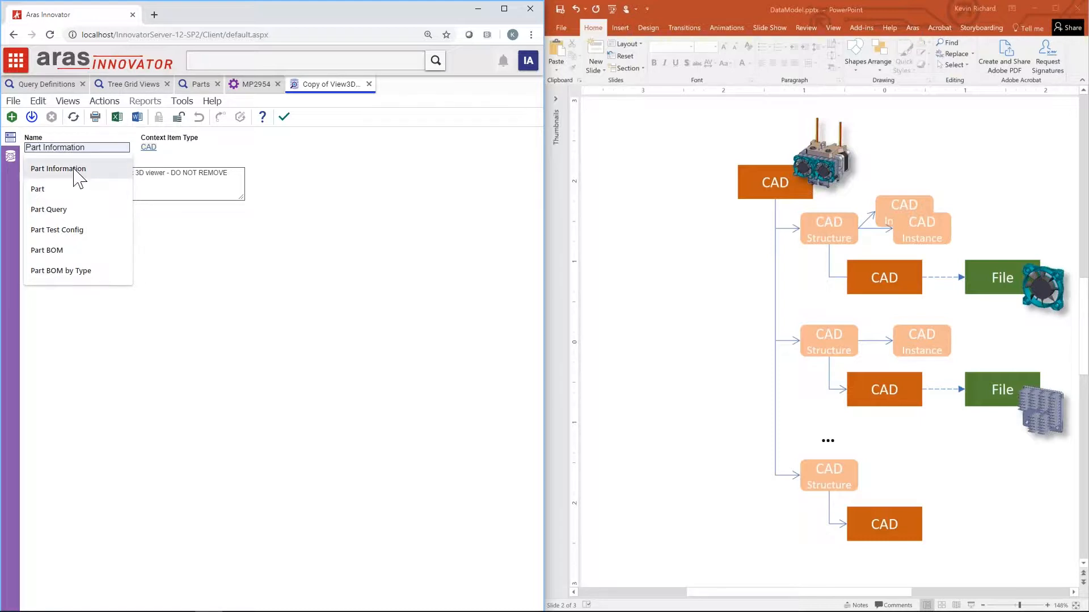
left_click(76, 169)
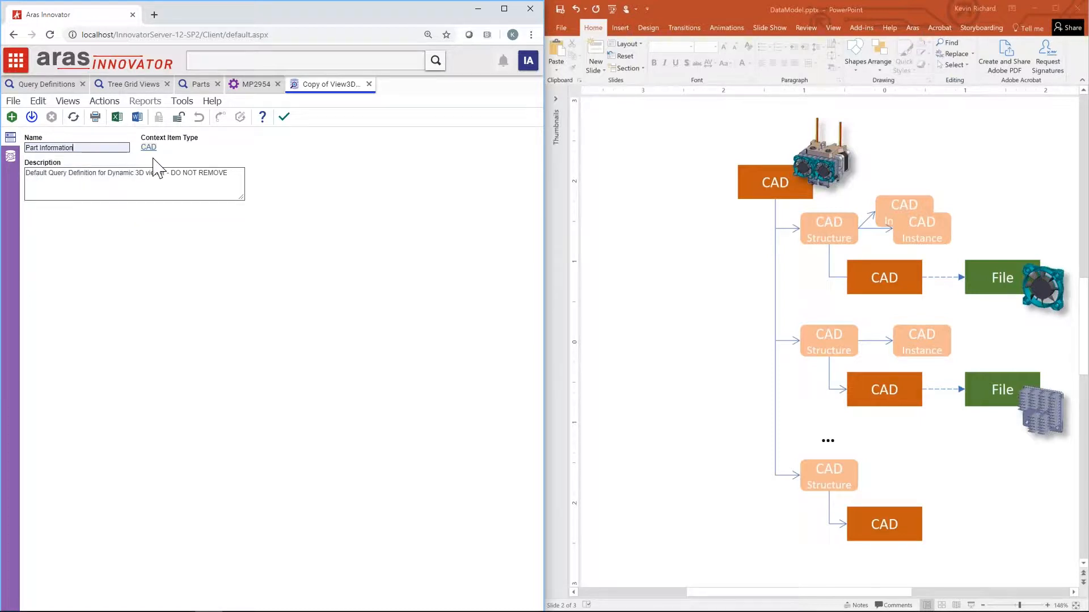
- Shorten the description to "Query Definition for Dynamic 3D viewer" and save the query definition
left_click_drag(230, 173, 167, 178)
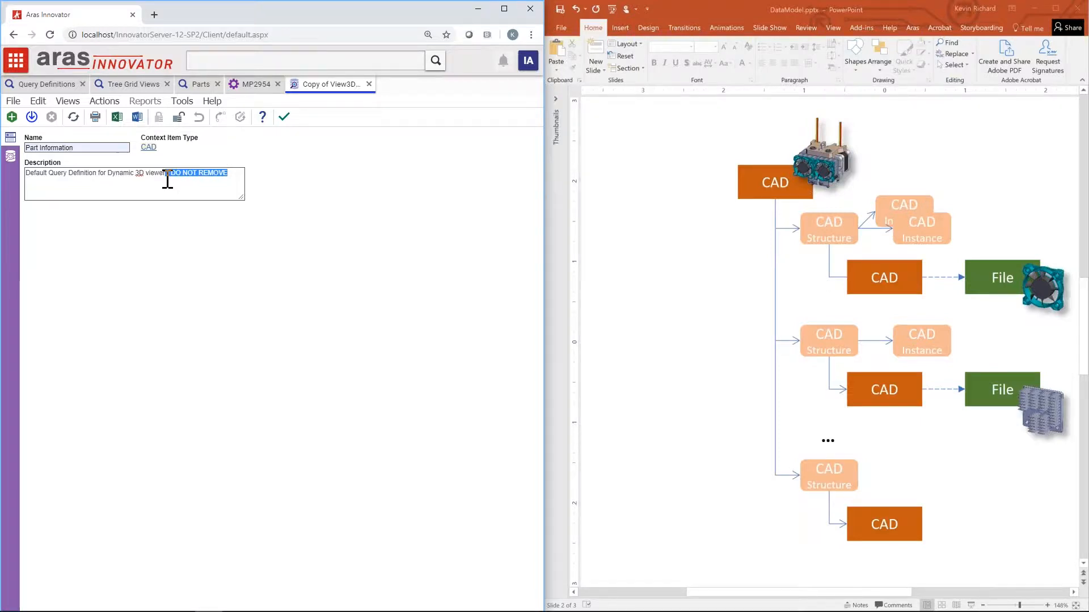
key("Delete")
left_click_drag(47, 173, 24, 176)
key("Delete")
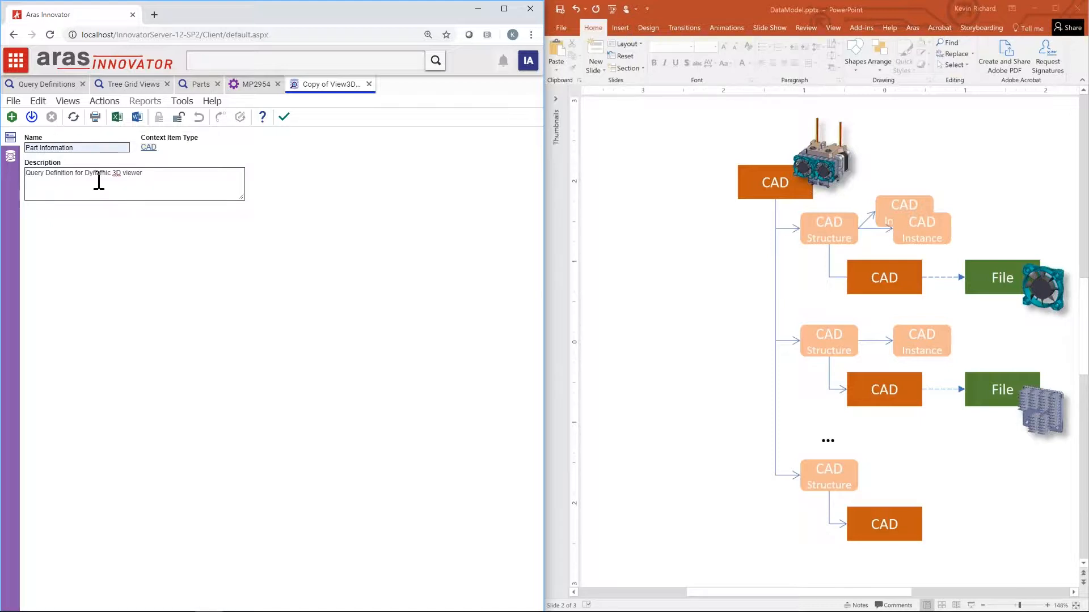
left_click(32, 117)
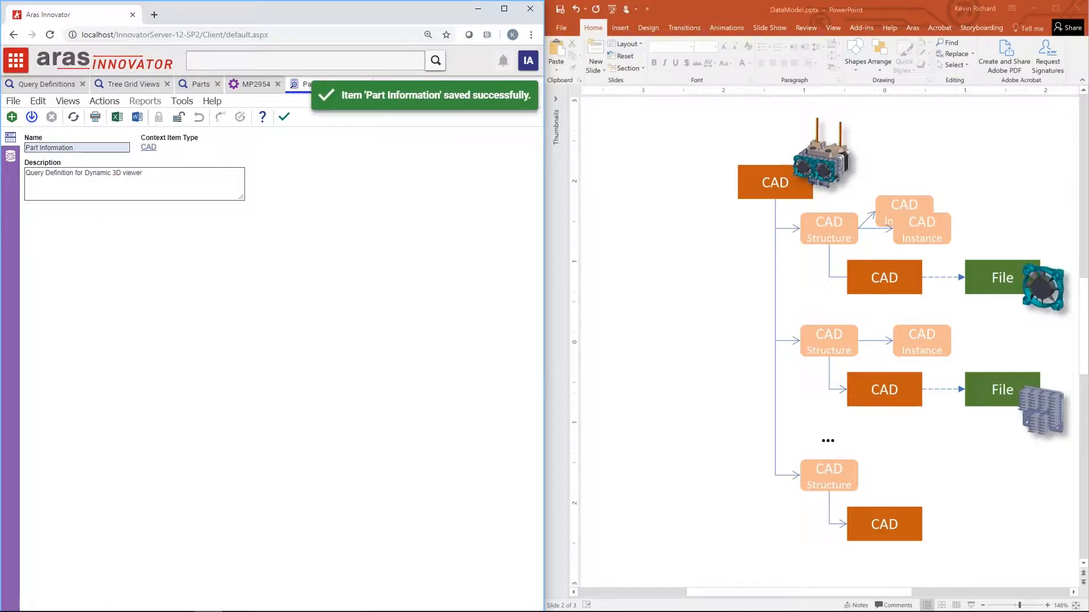
- Show the Part Information query editor, expand the CAD tree down to File_1, and switch to the PowerPoint data model slide
left_click(10, 157)
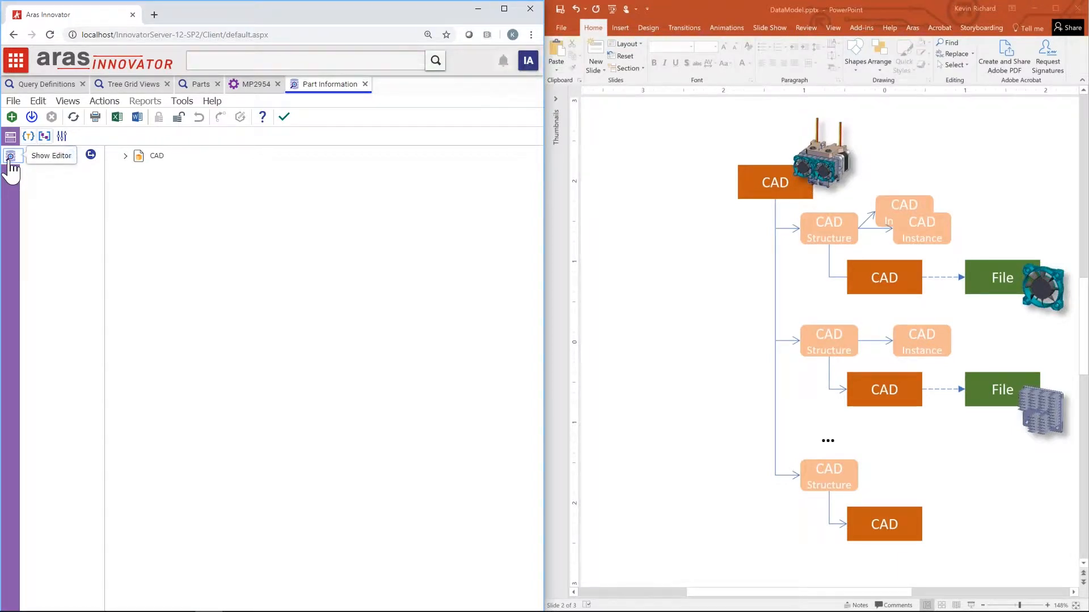
left_click(125, 156)
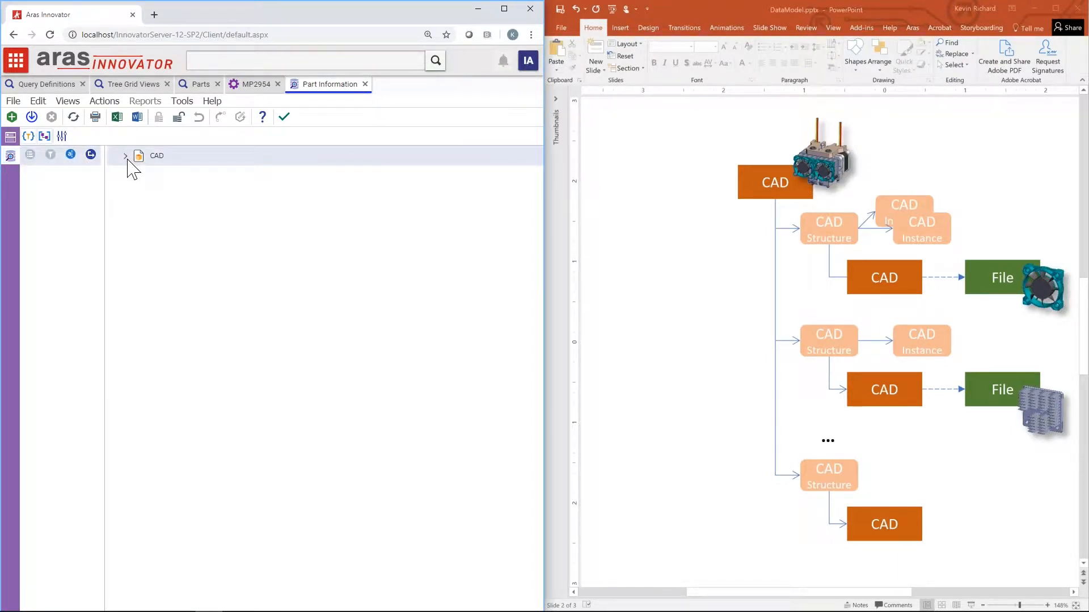
left_click(144, 175)
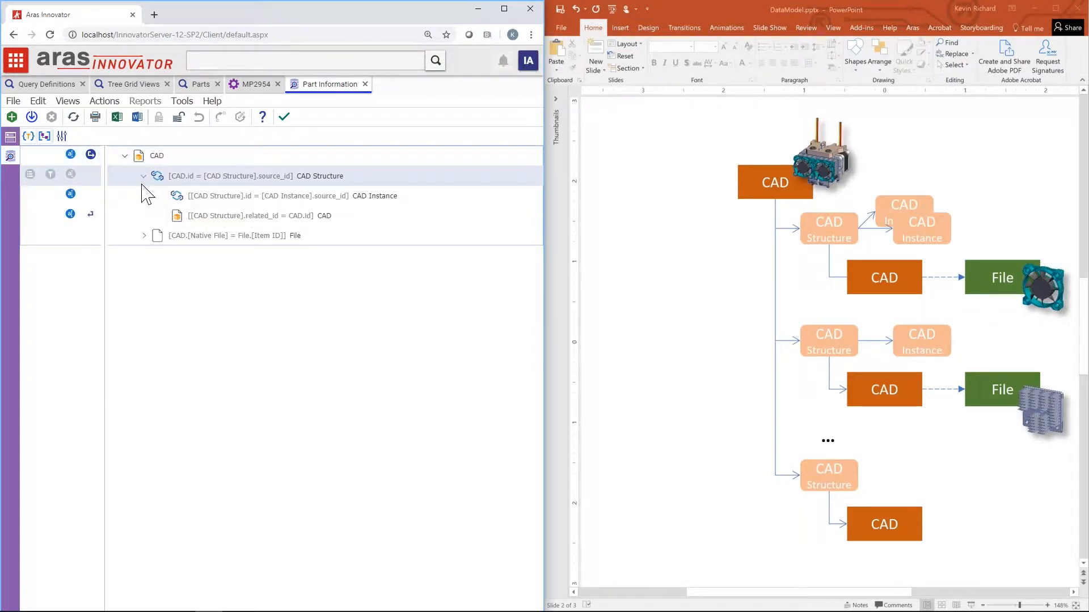
left_click(144, 235)
left_click(163, 256)
left_click(181, 275)
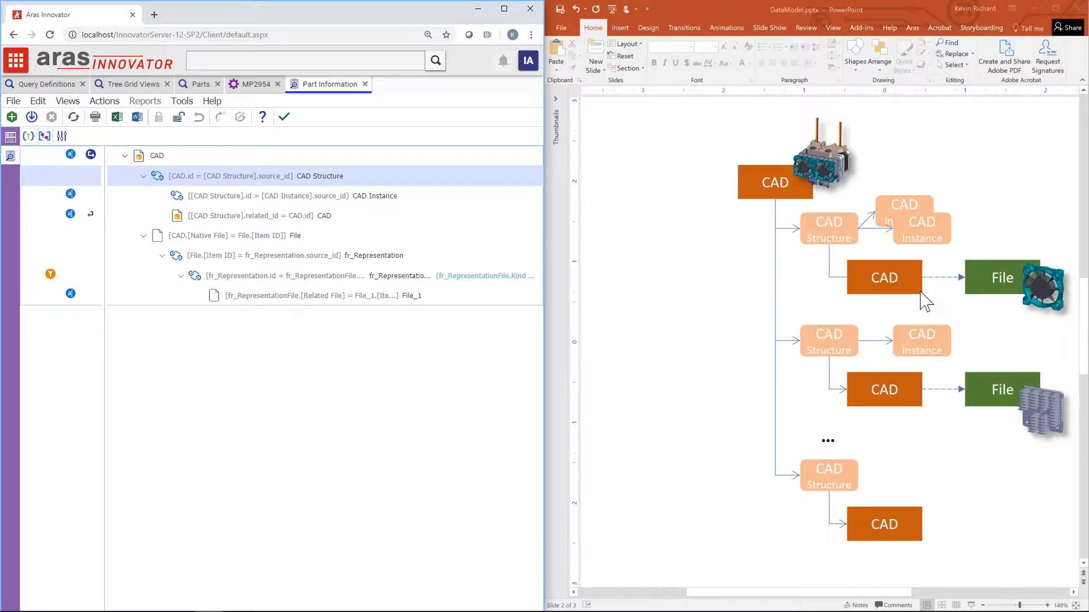
left_click(729, 232)
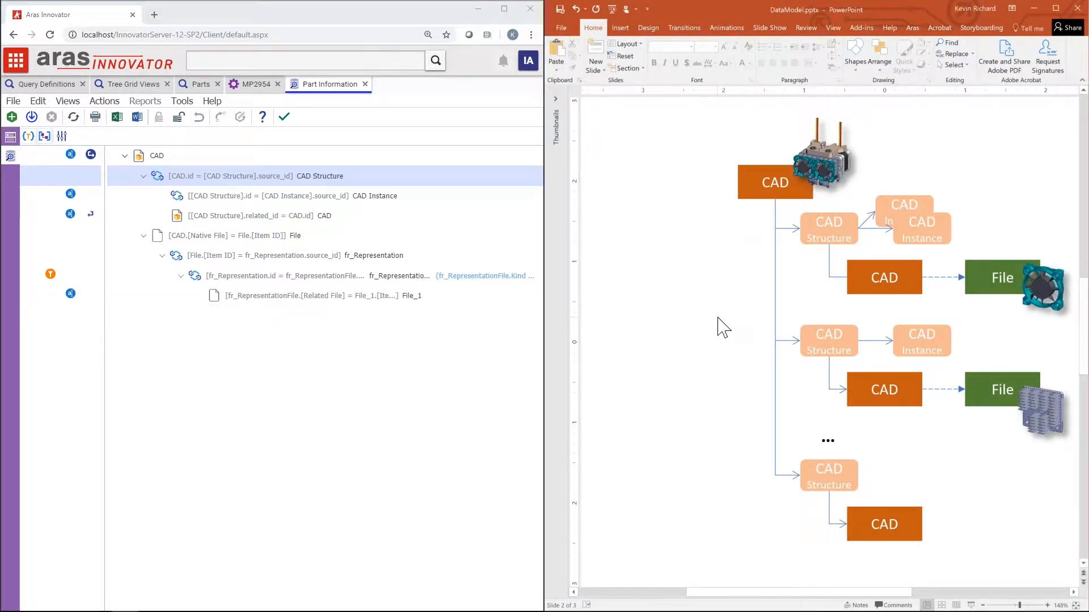
- Show the data model slide with Part and Document, and review the MP2954 3D model before returning to the Part Information query
scroll(723, 328, "down", 1)
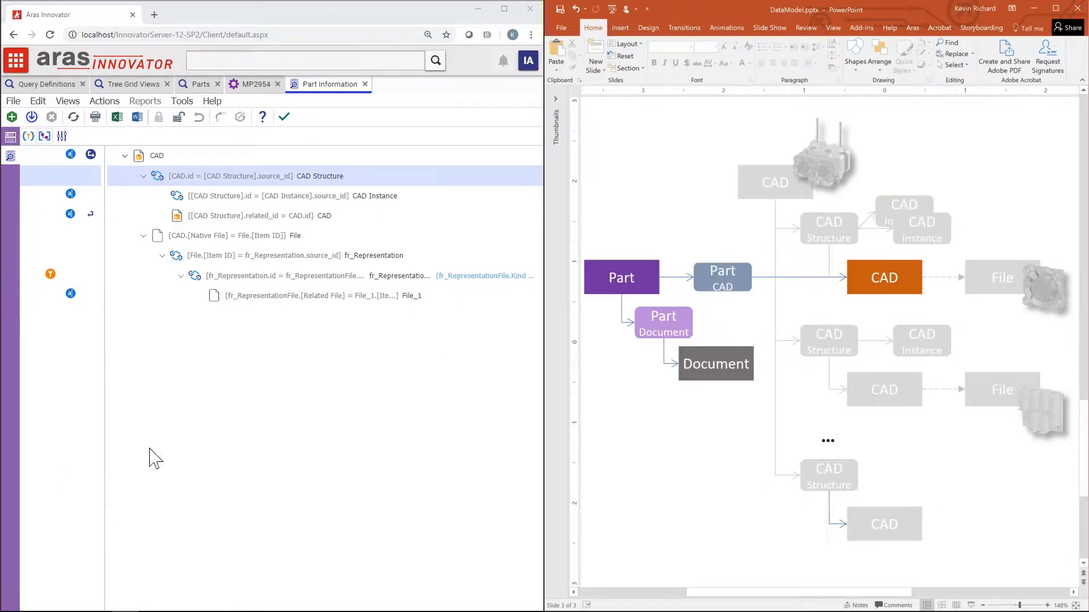
left_click(247, 90)
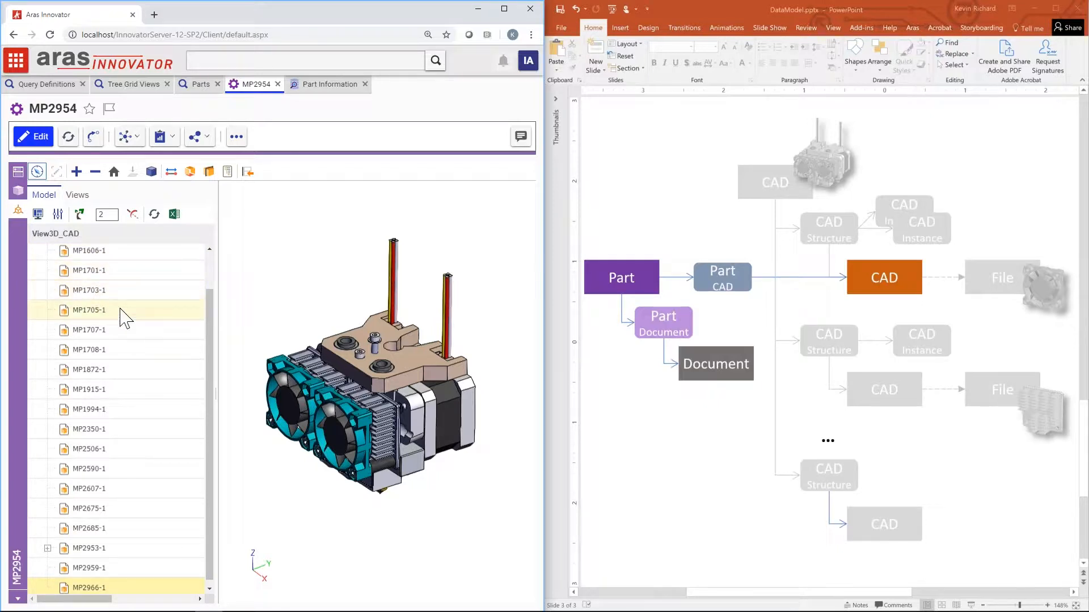
left_click(320, 85)
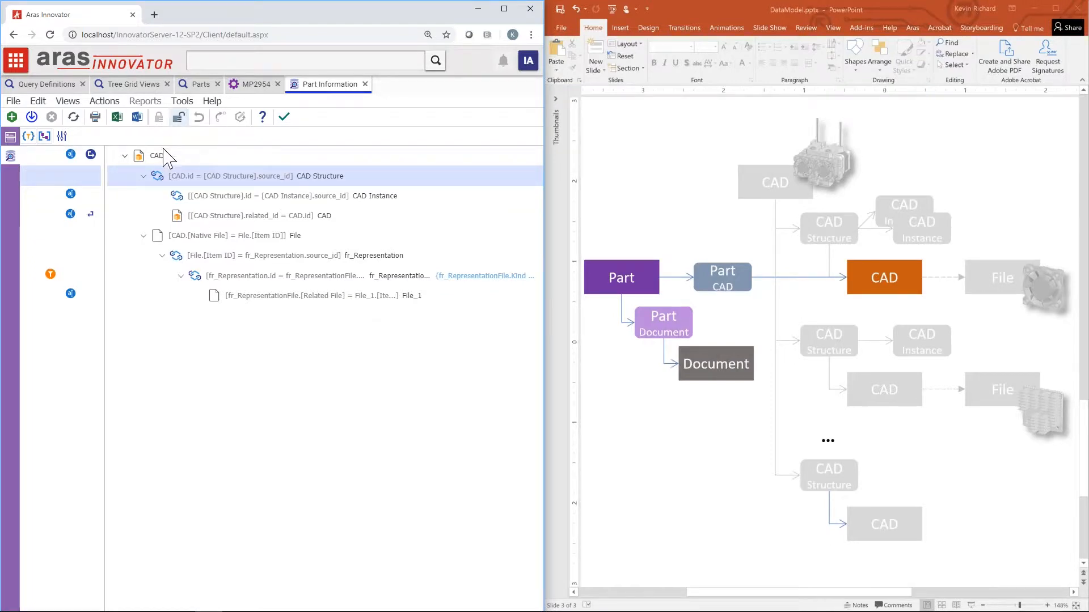
- Add Part CAD (related_id) to the root CAD element as a related item using a referencing item
right_click(140, 158)
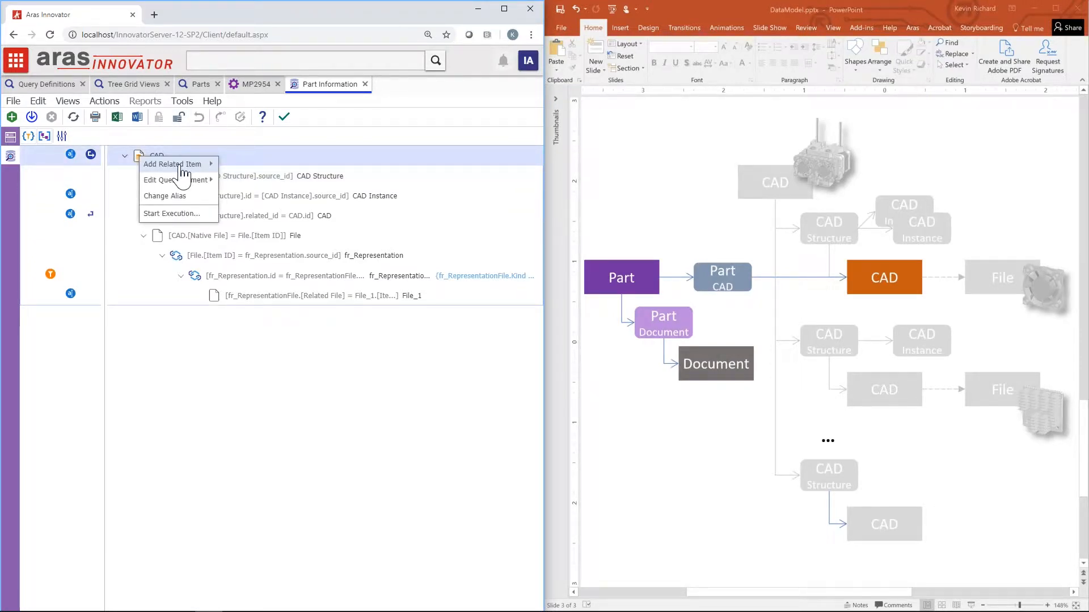
mouse_move(181, 170)
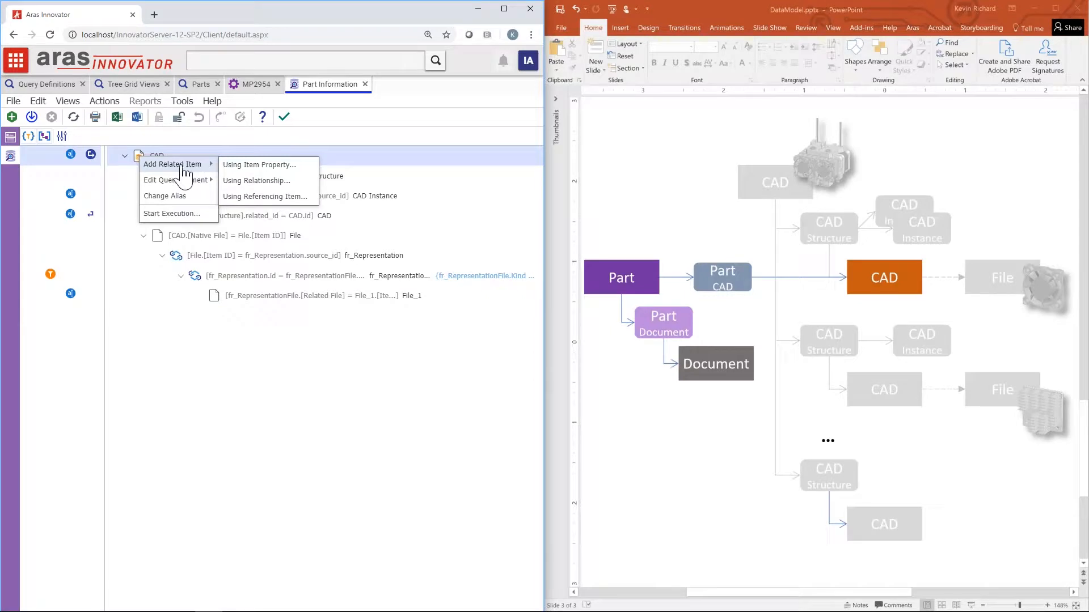
left_click(266, 198)
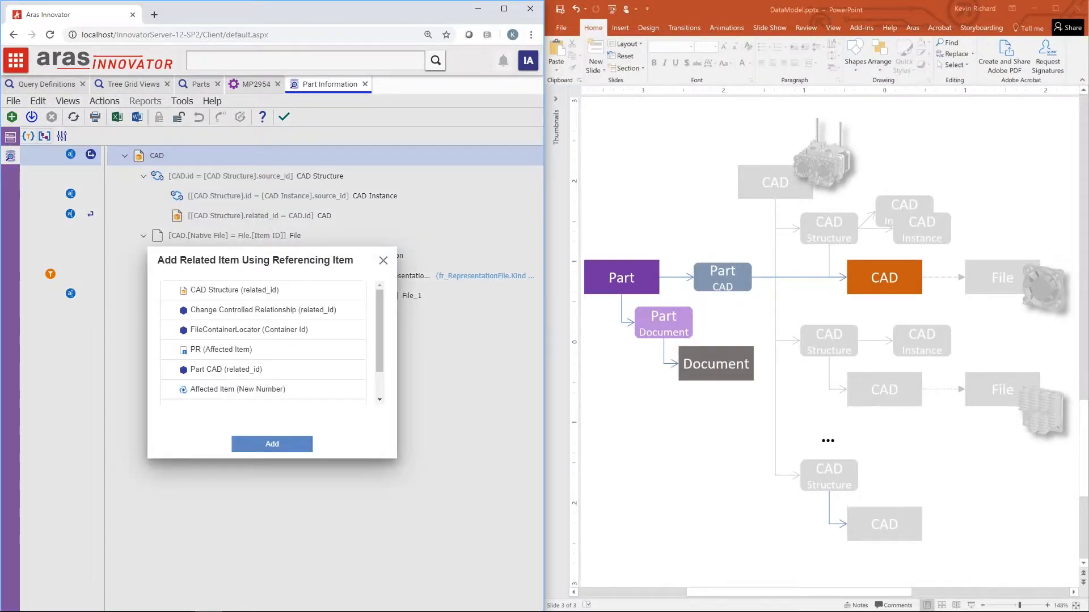
left_click(313, 292)
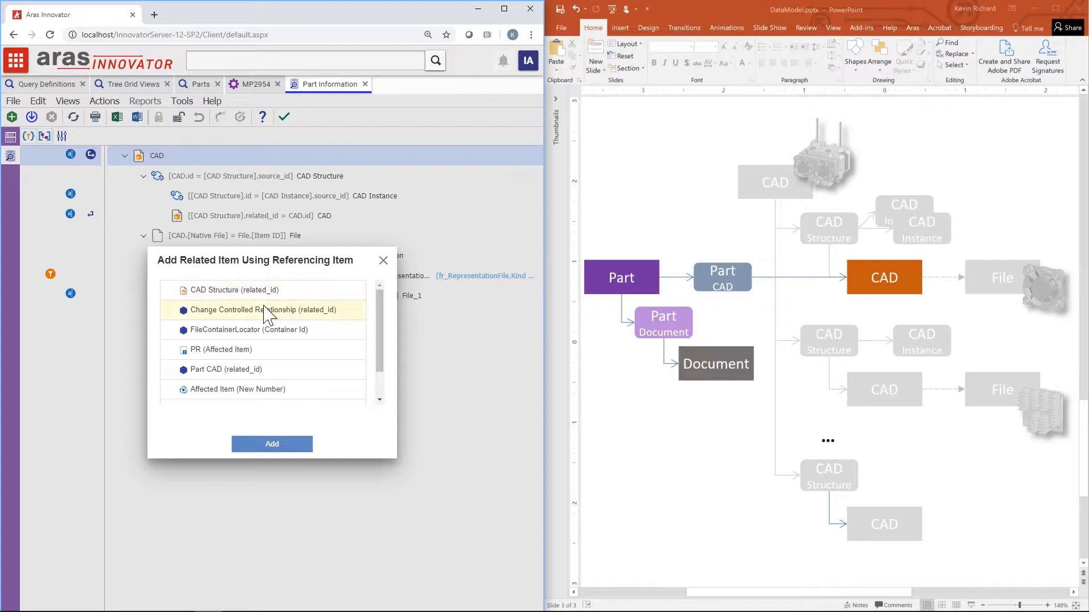
left_click(201, 376)
left_click(283, 445)
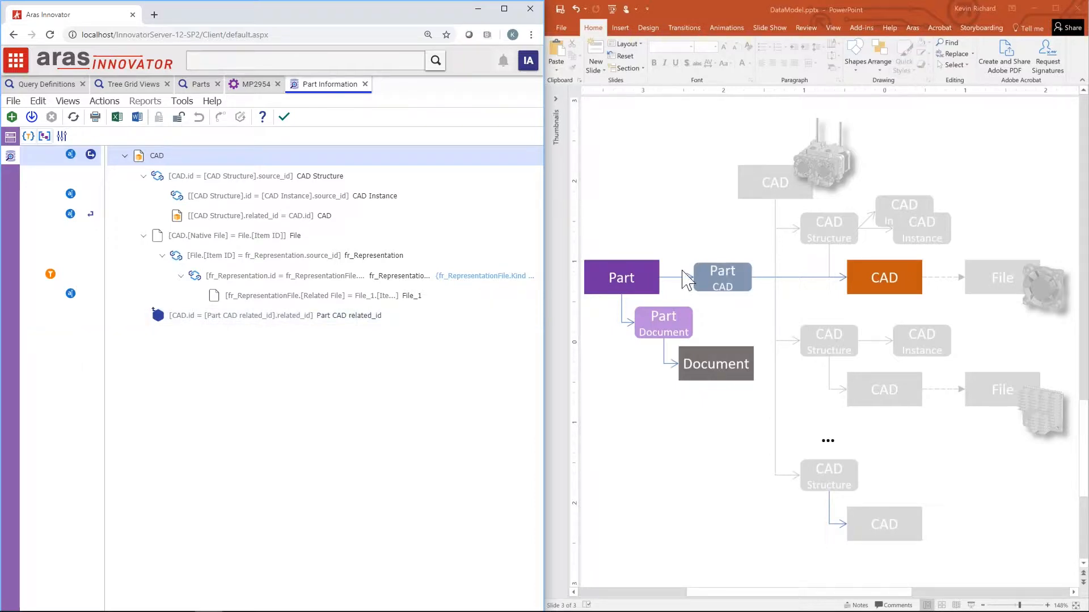
- Add the Part item under the Part CAD related_id element using its source_id item property
right_click(181, 317)
mouse_move(219, 324)
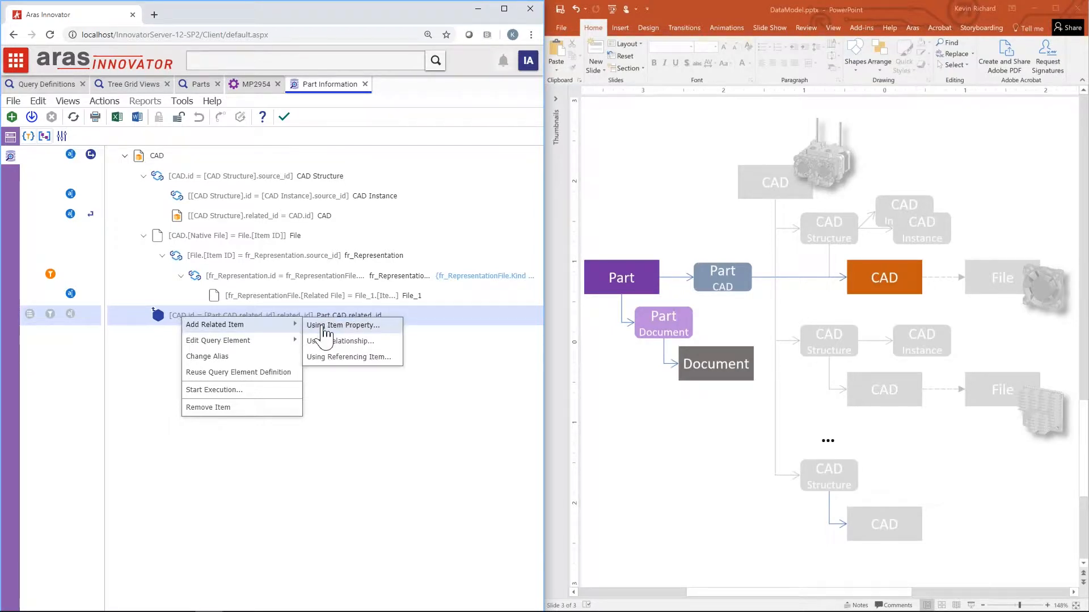
left_click(325, 328)
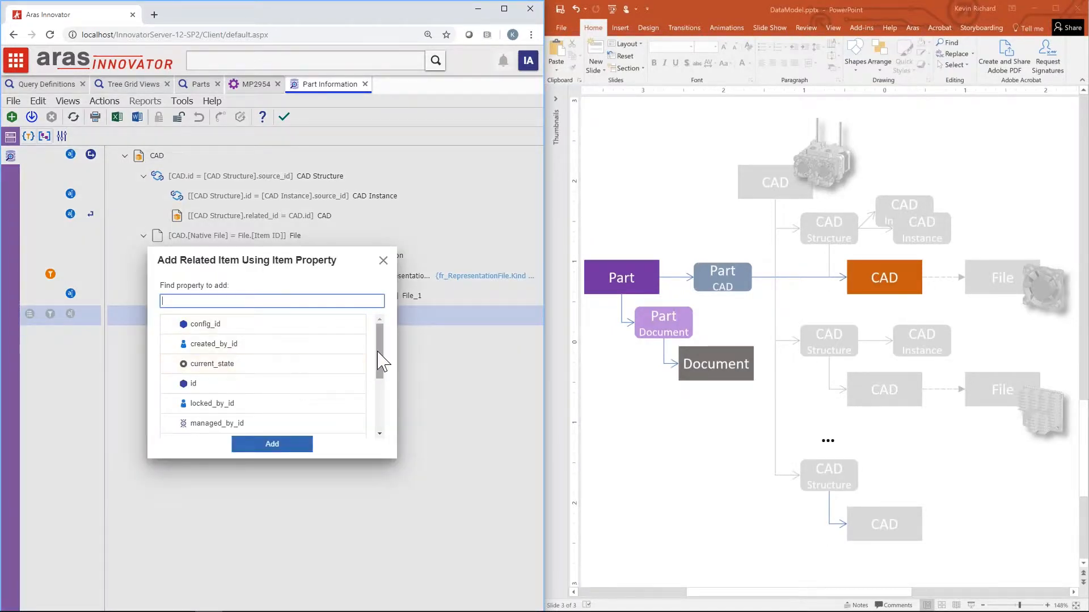
left_click_drag(381, 369, 384, 428)
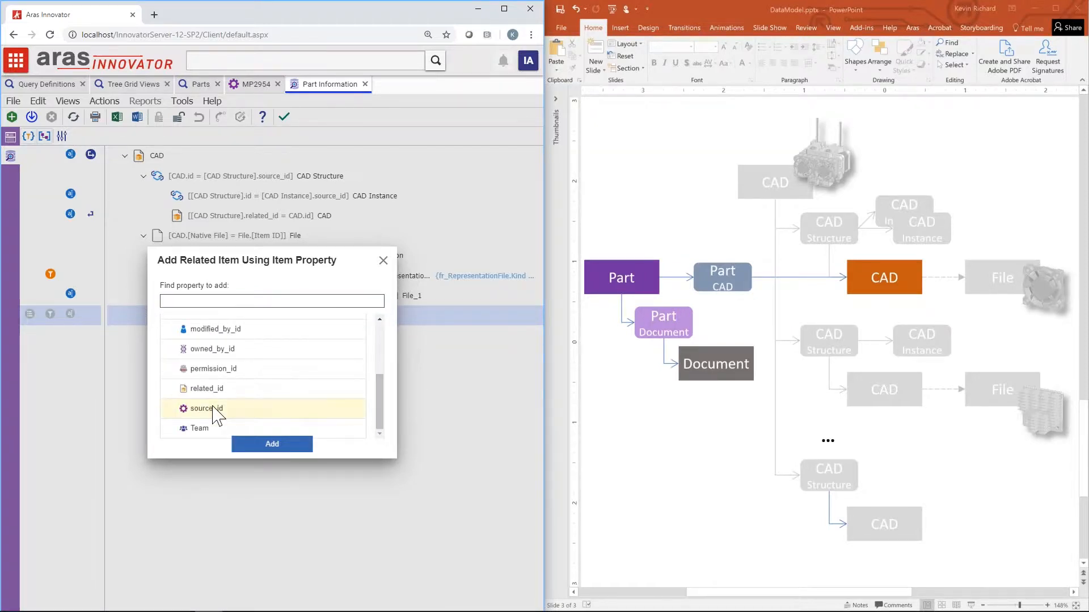
left_click(215, 409)
left_click(270, 445)
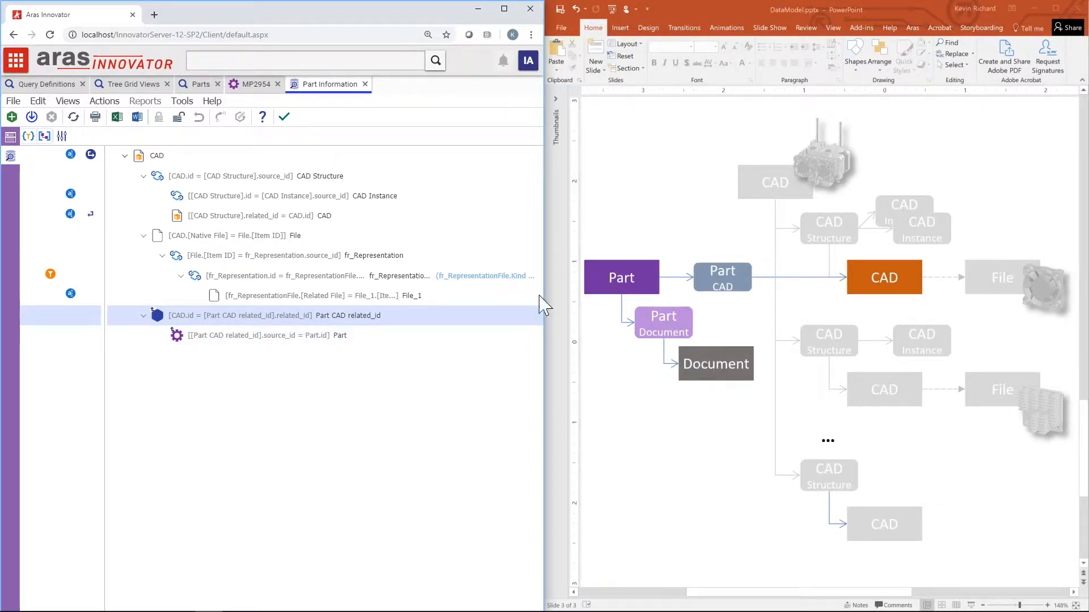
- Add the Documents relationship under the Part element, including the related Document item
right_click(195, 342)
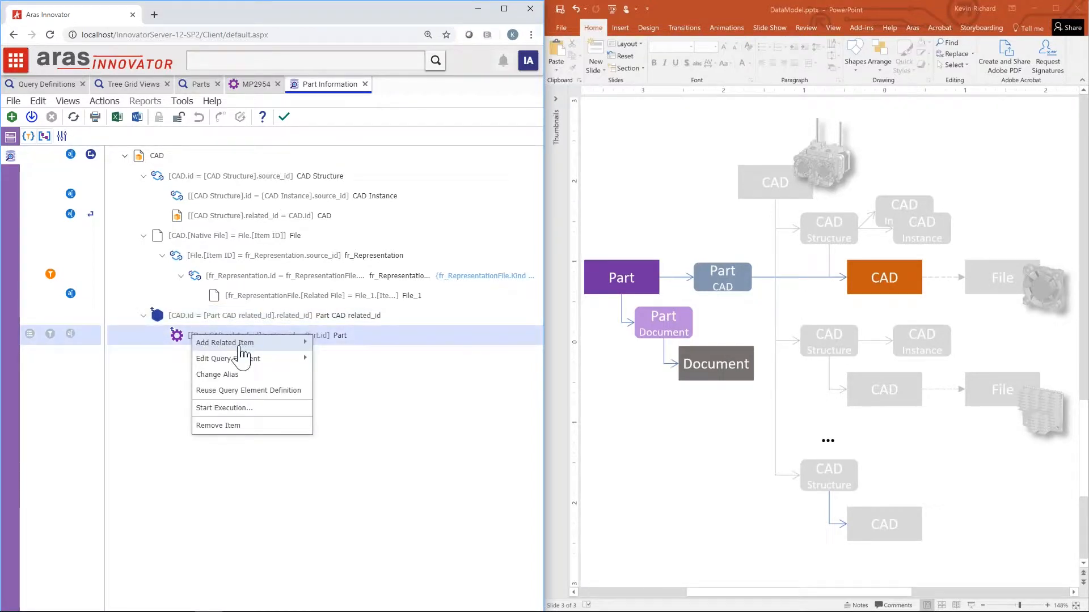
mouse_move(300, 343)
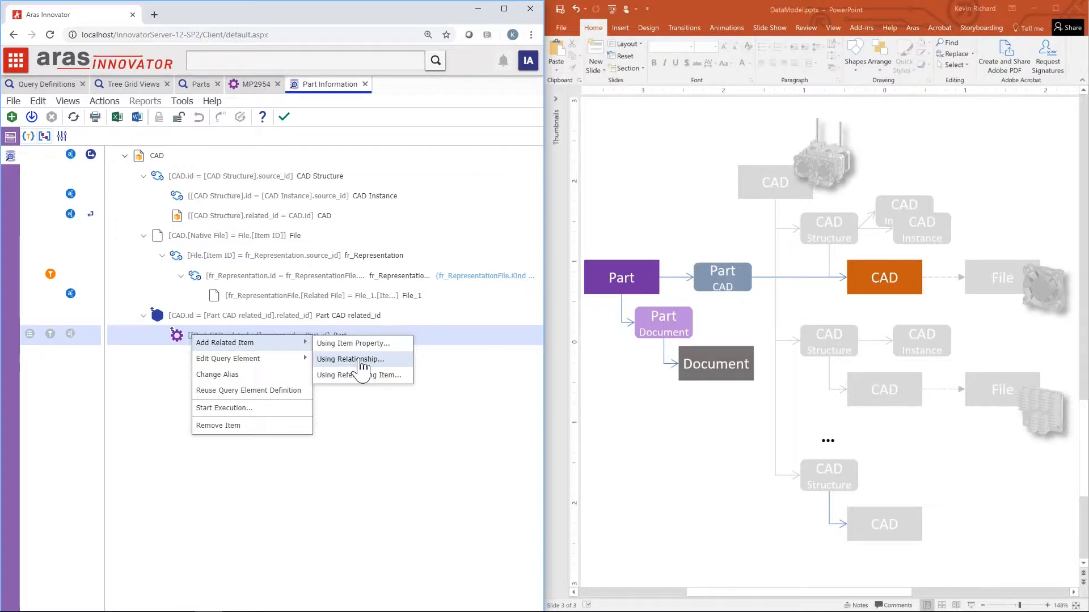
left_click(361, 365)
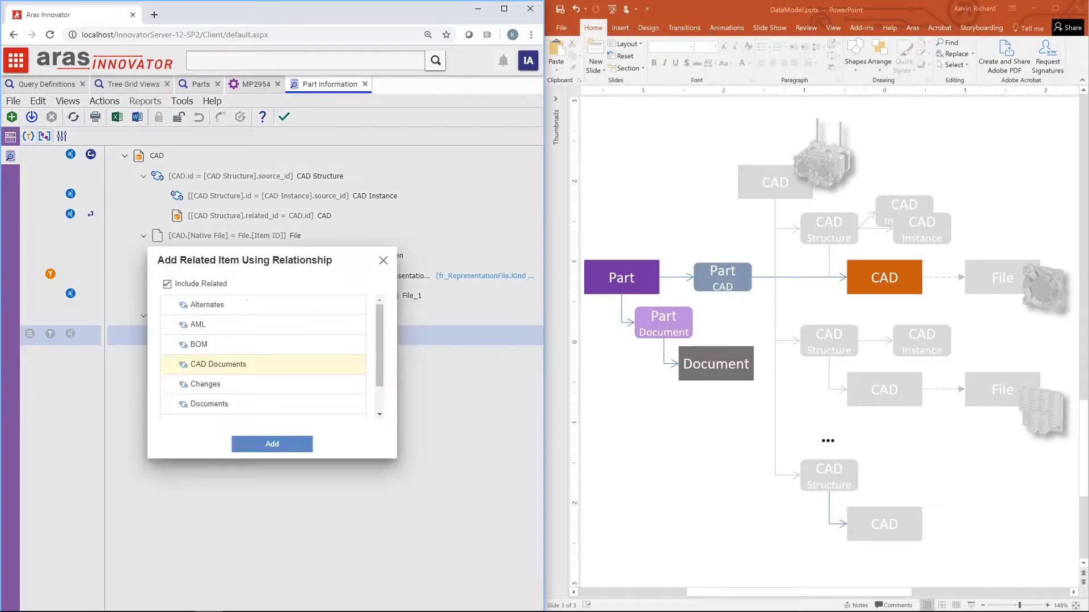
left_click(216, 404)
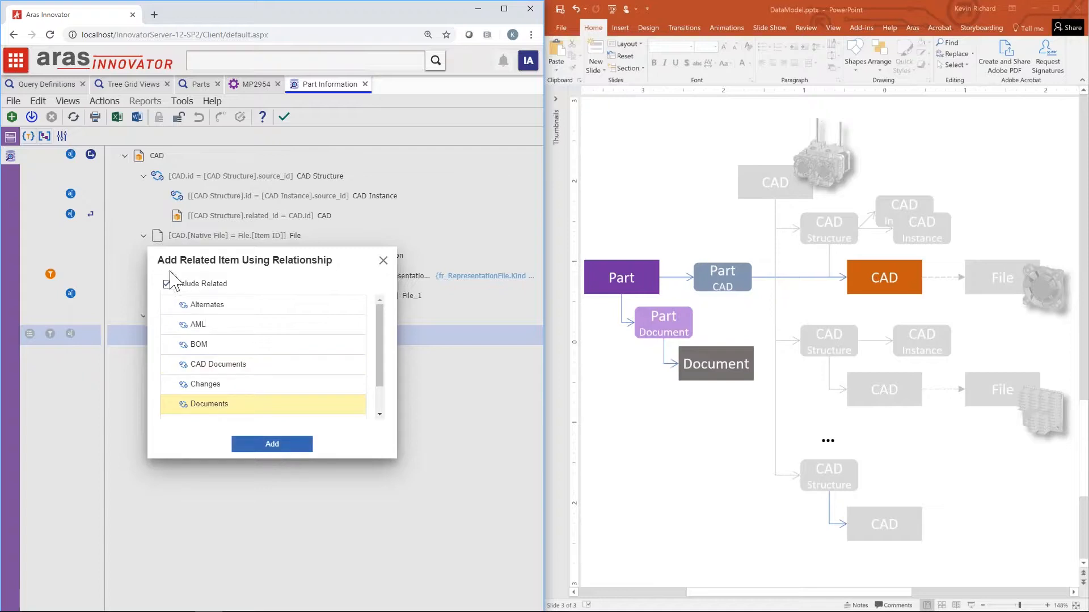
left_click(286, 451)
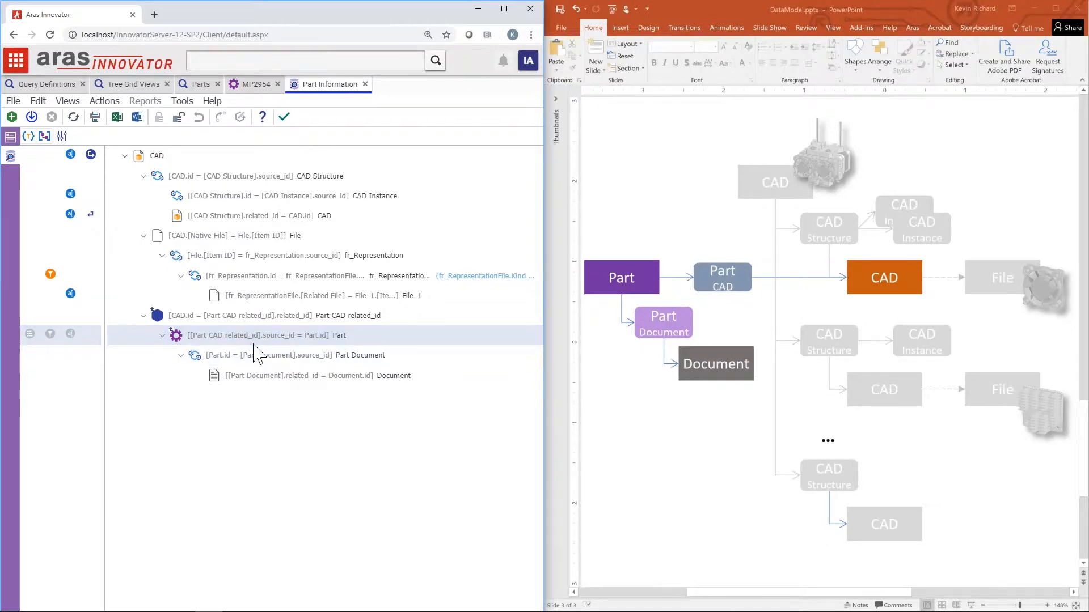
- Give the Part element the where condition is_current = 1, and switch the tree's condition text off and back on
mouse_move(73, 339)
left_click(50, 334)
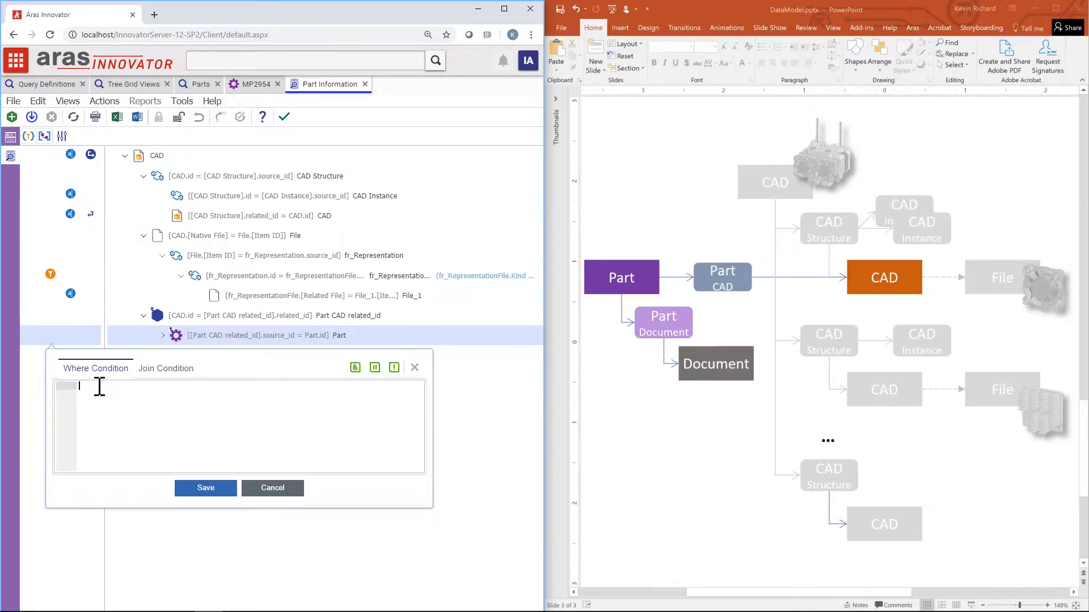
type("i")
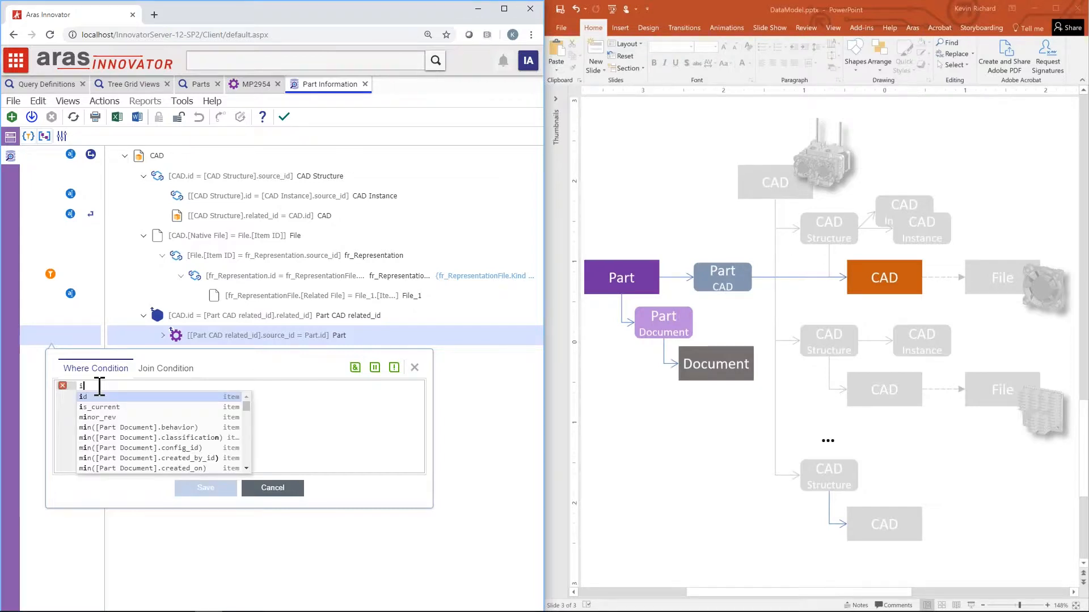
left_click(104, 407)
type("= 1")
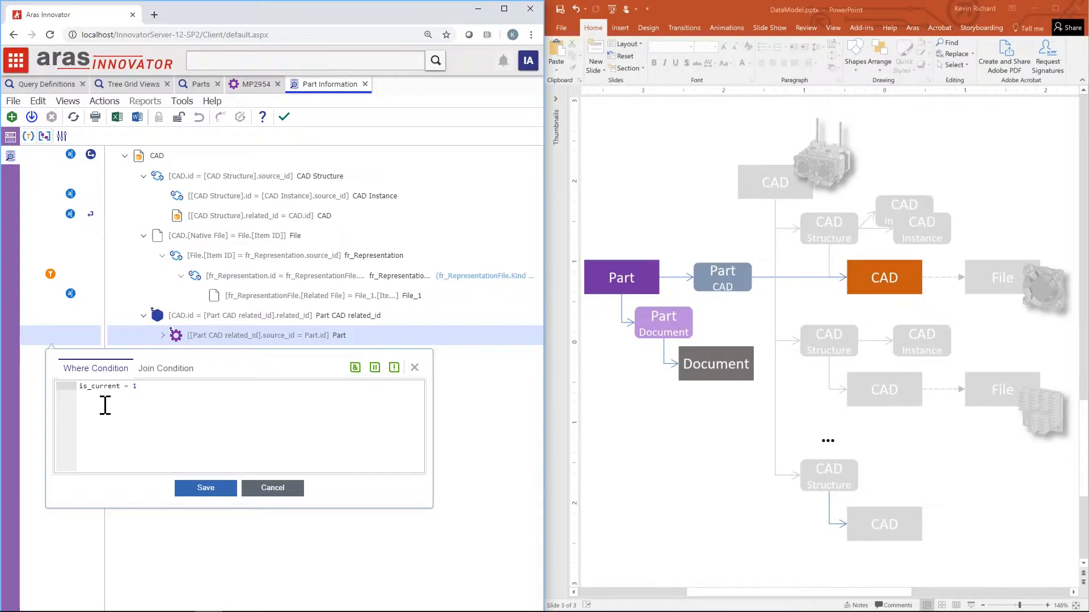
left_click(202, 495)
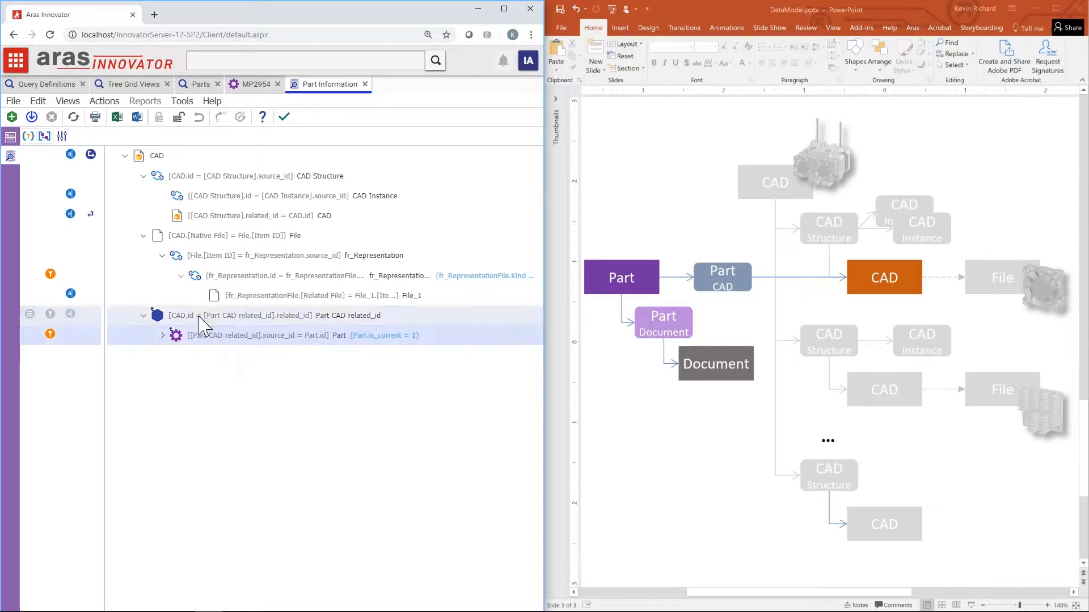
left_click(28, 137)
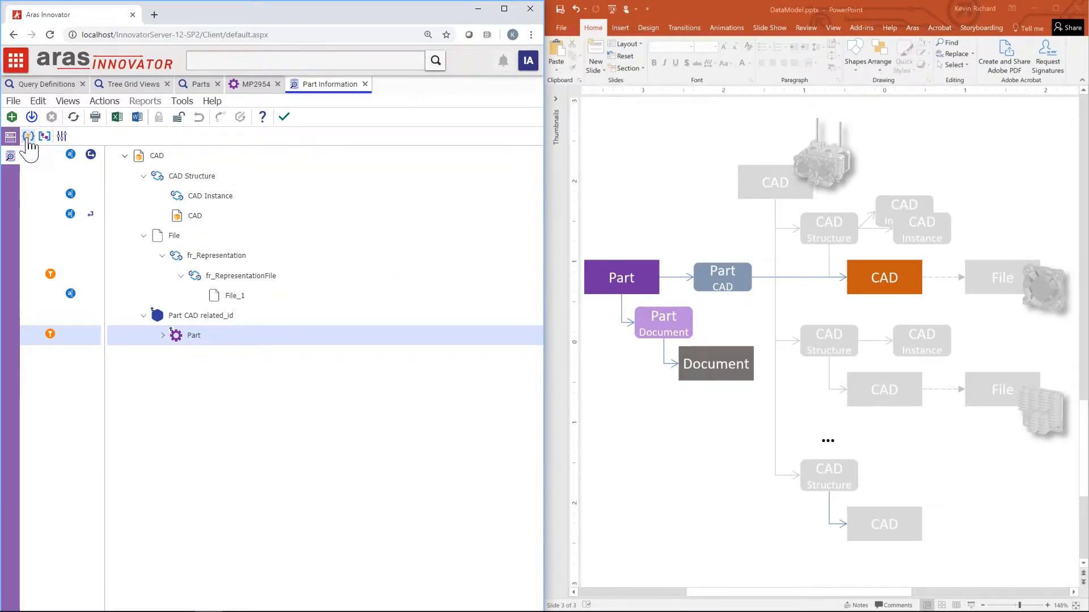
left_click(28, 136)
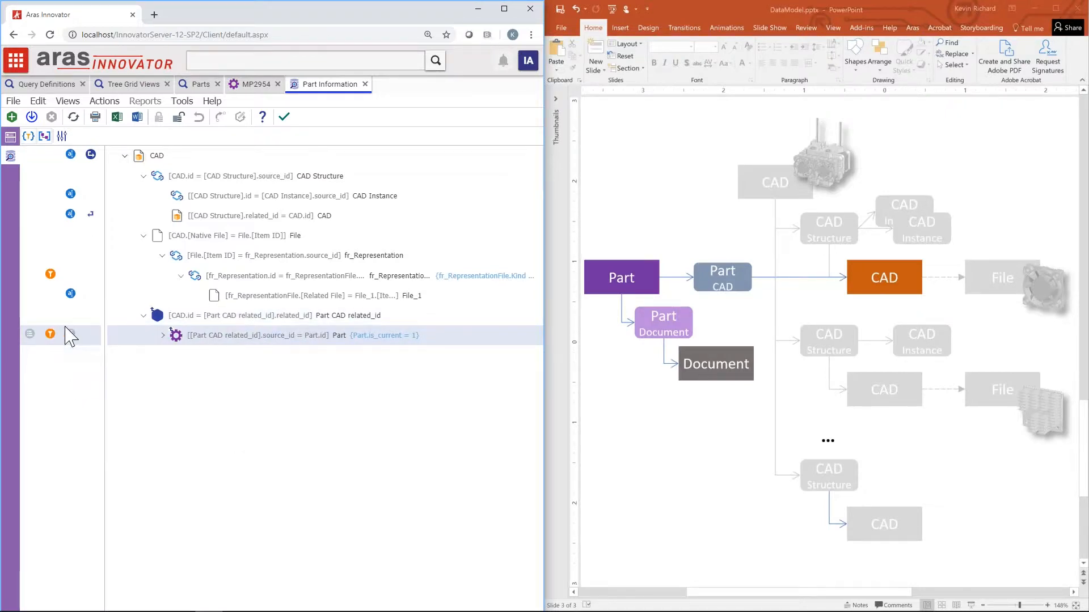
- Edit the root CAD element's selected properties and add the Released property
mouse_move(68, 335)
mouse_move(71, 161)
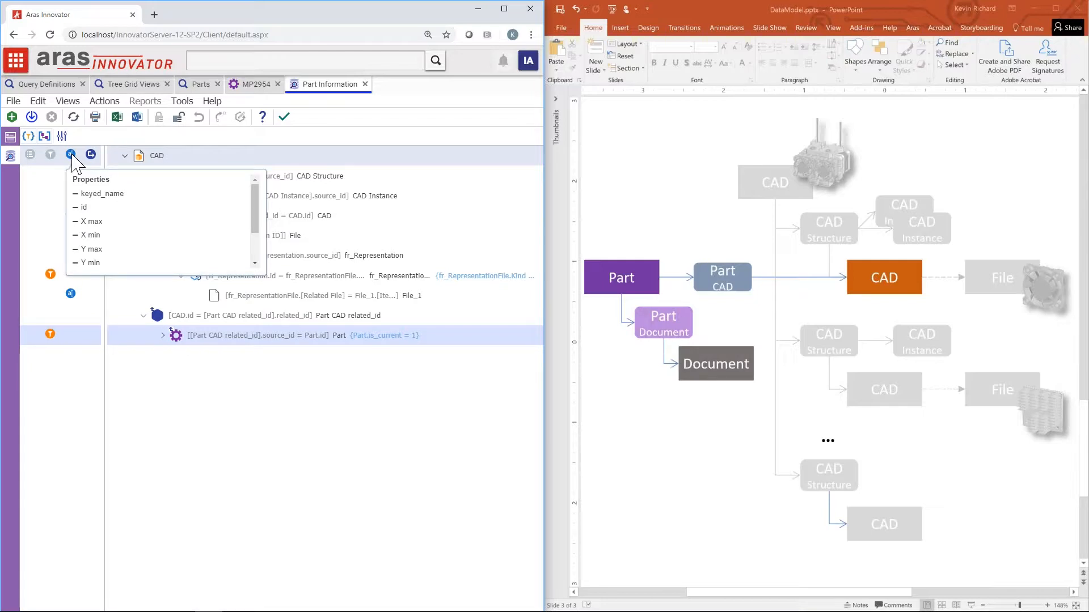
left_click(71, 158)
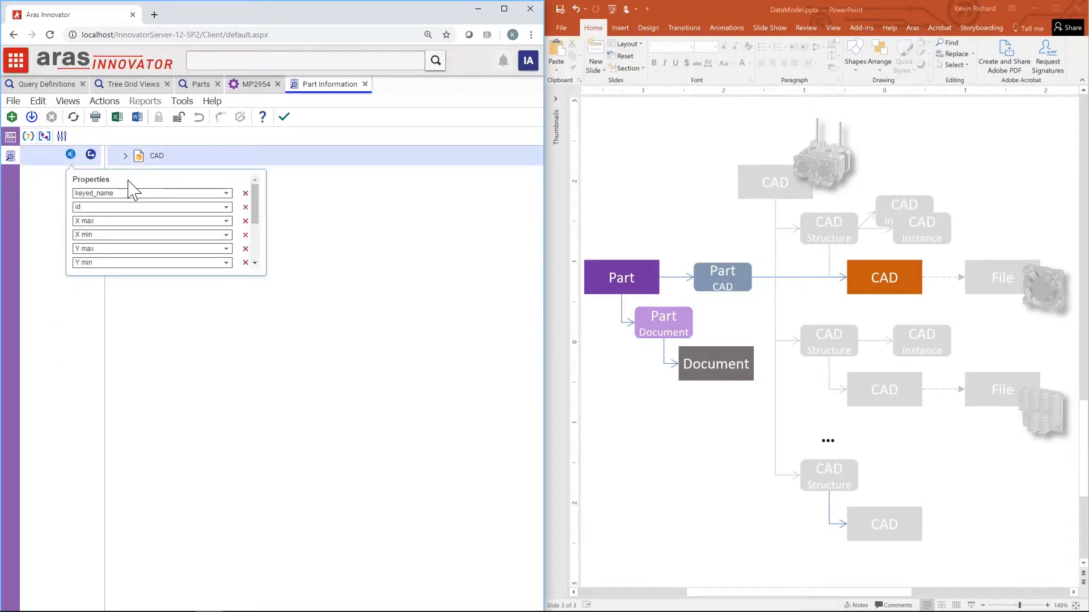
left_click_drag(253, 197, 254, 244)
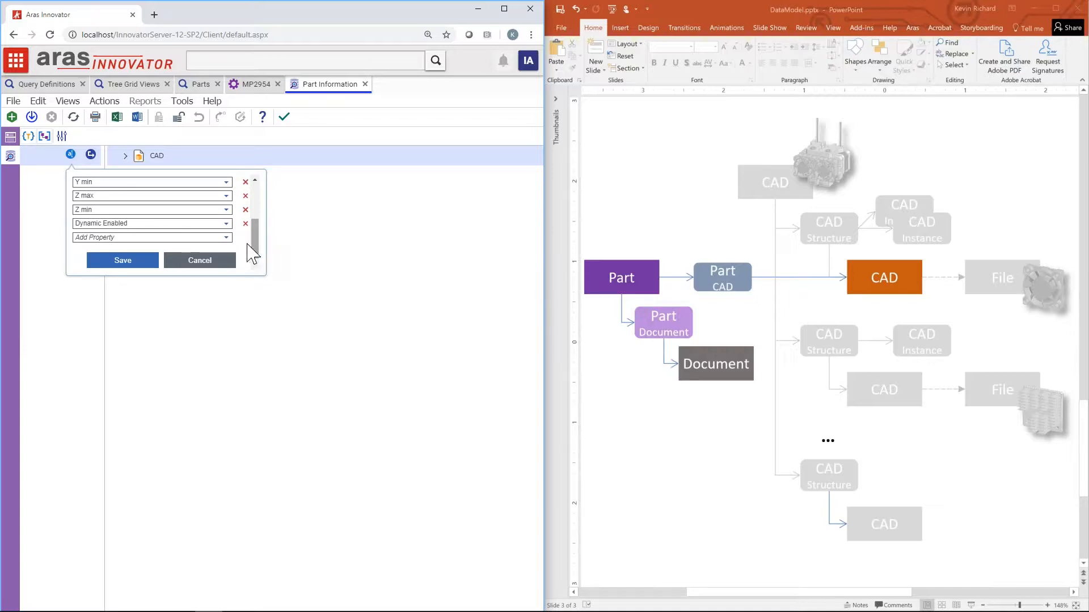
left_click(227, 239)
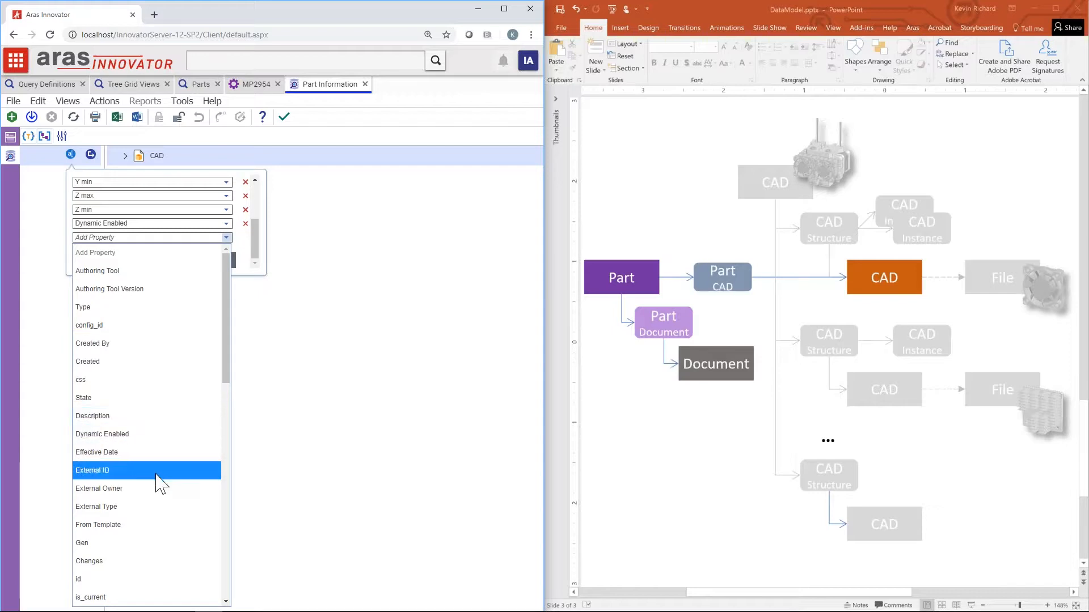
scroll(159, 480, "down", 1)
scroll(160, 488, "down", 2)
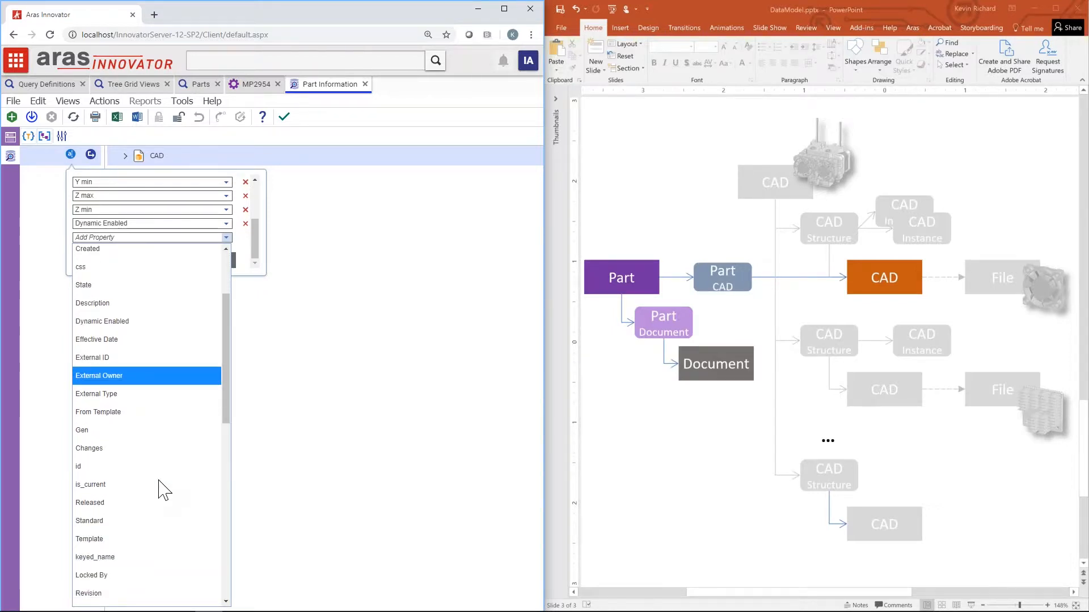
scroll(158, 485, "down", 1)
left_click(121, 474)
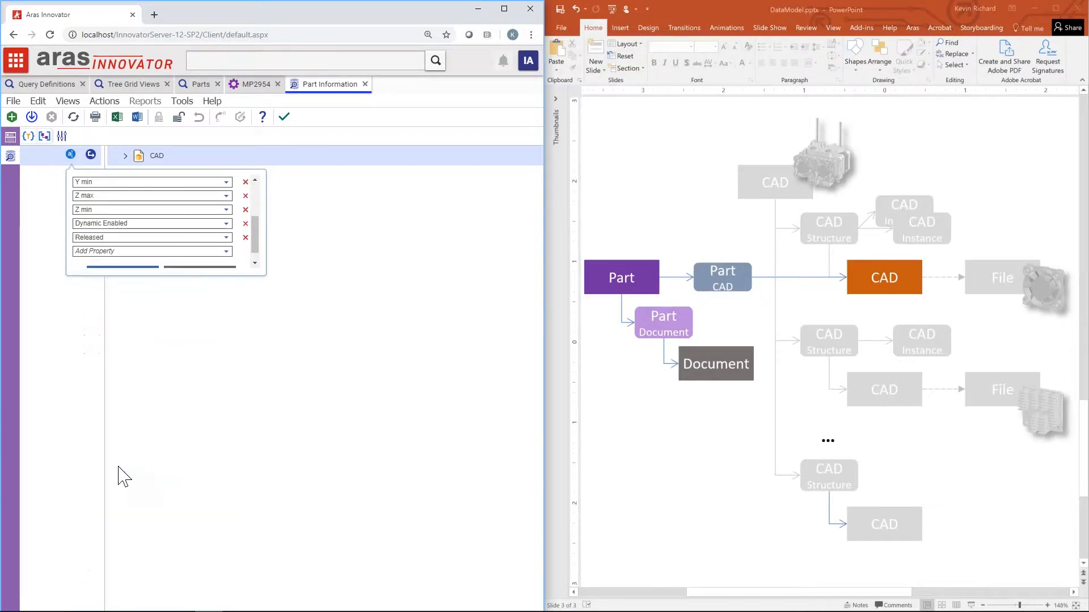
- Add the Revision and Release Date properties to the root CAD element's property selection
left_click(227, 251)
scroll(139, 479, "down", 6)
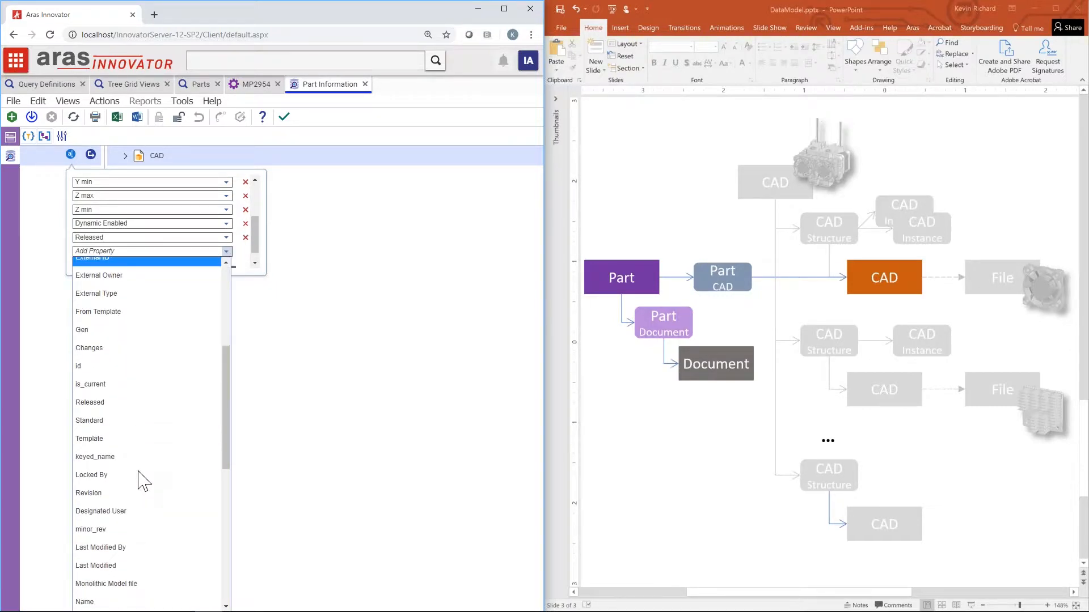
left_click(112, 493)
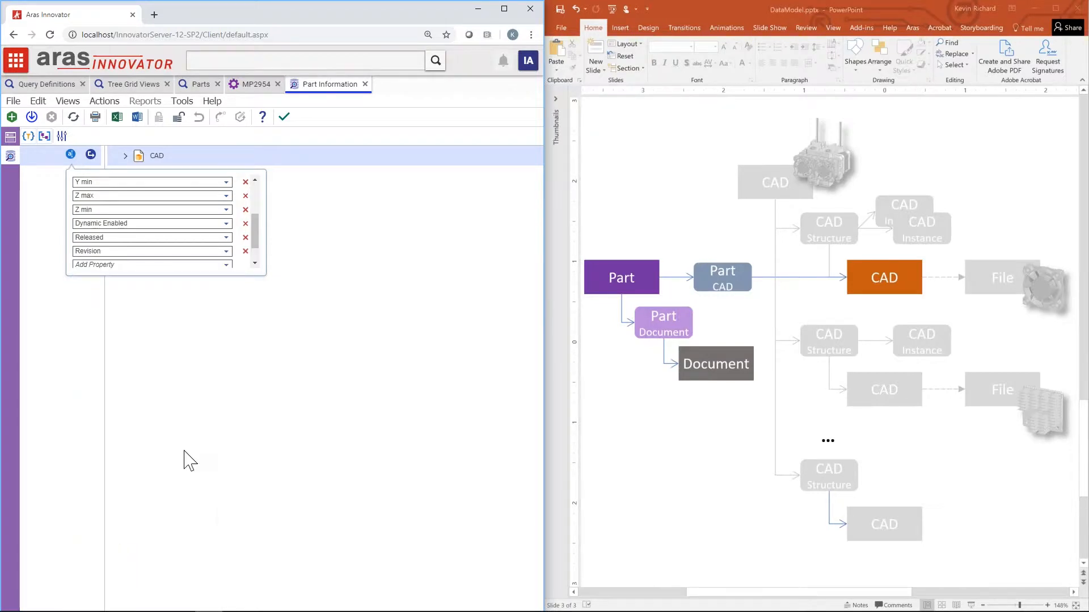
left_click(227, 262)
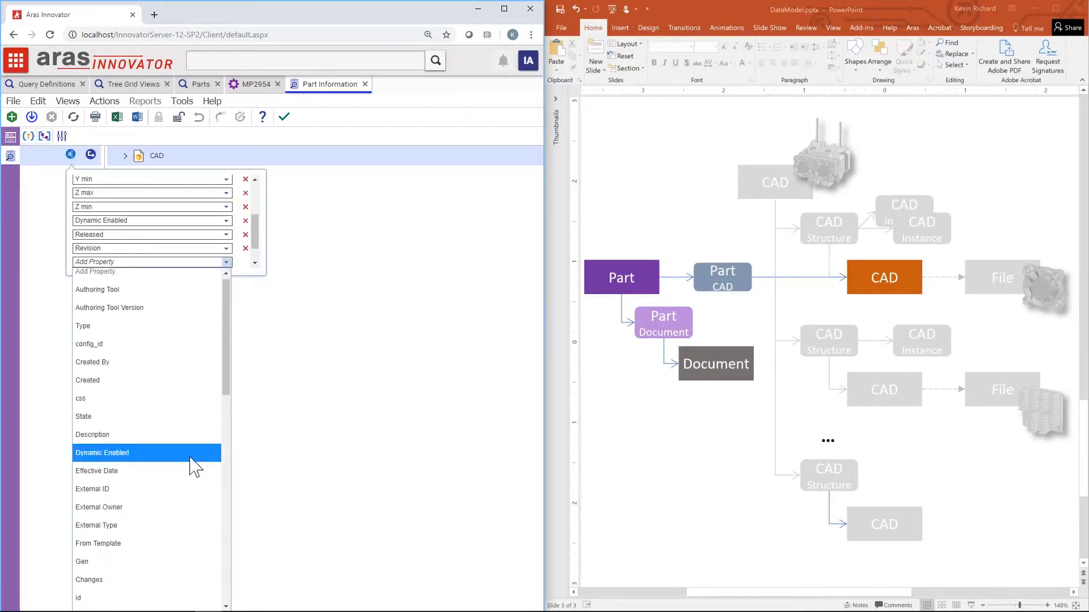
scroll(194, 465, "down", 6)
scroll(195, 467, "down", 2)
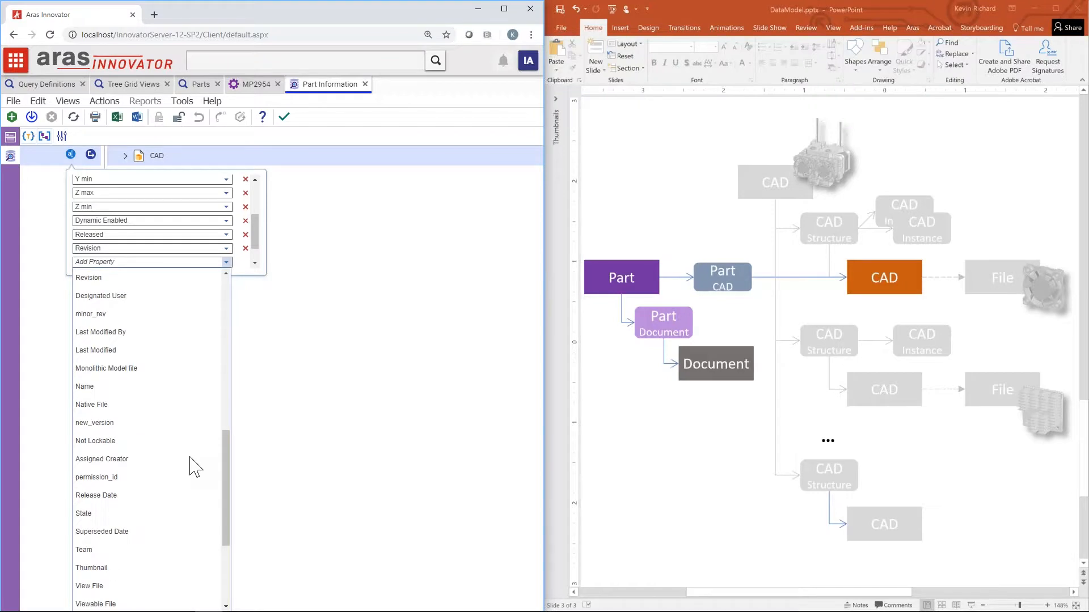
left_click(146, 495)
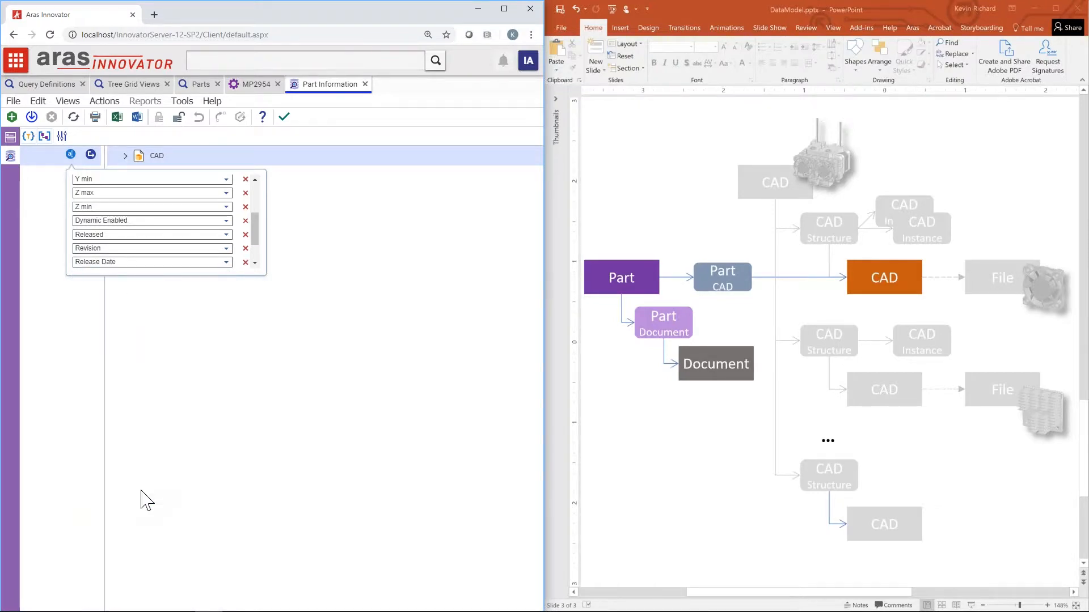
- Replace the Release Date entry in the root CAD element's selected properties with Name and save the selection
left_click(226, 262)
scroll(207, 375, "down", 1)
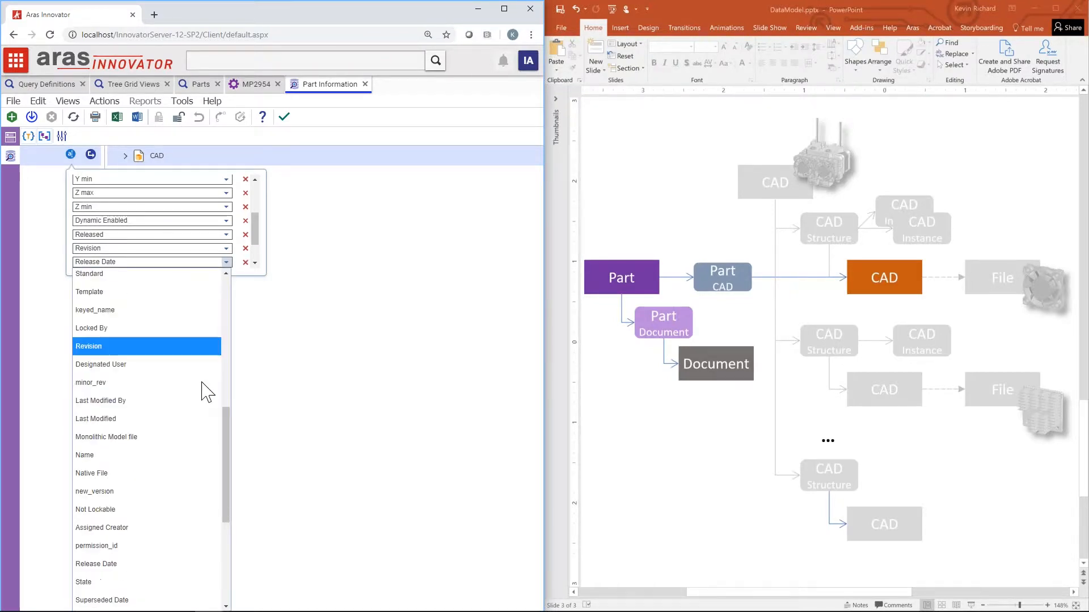
left_click(146, 418)
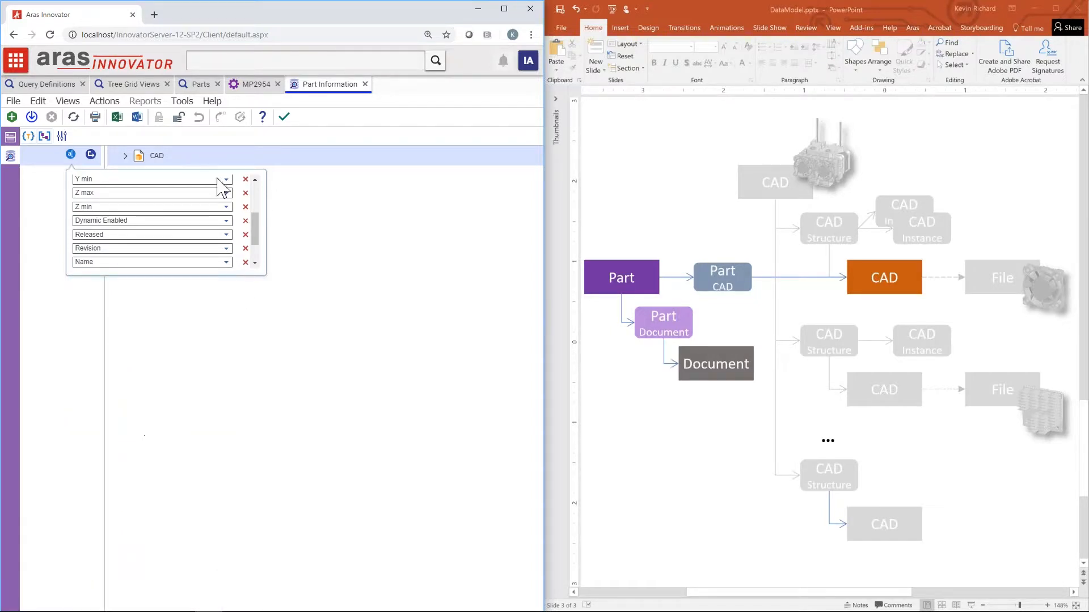
left_click_drag(255, 232, 257, 254)
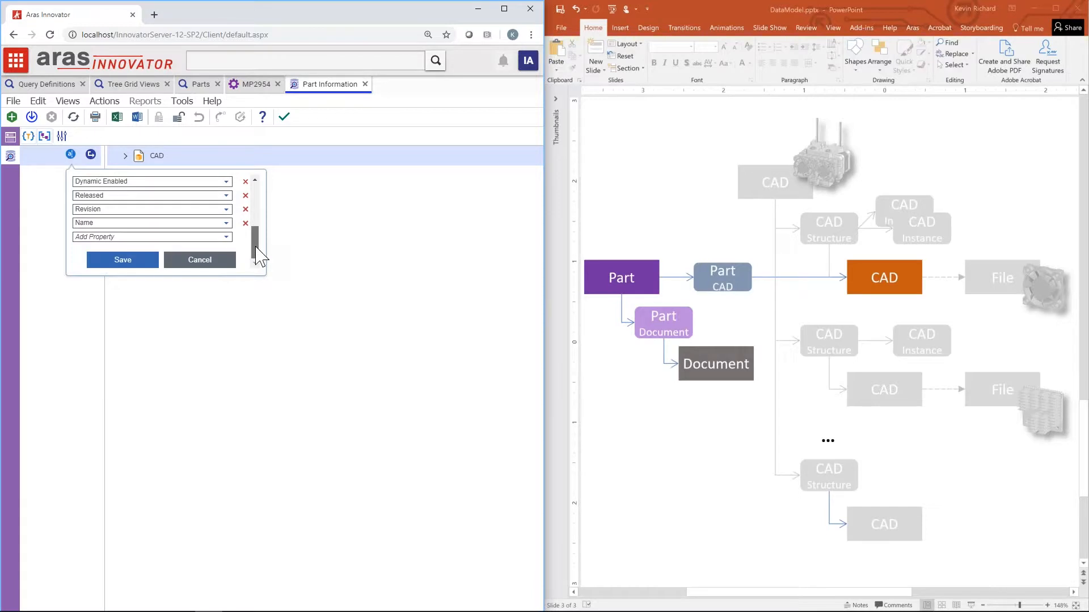
left_click(138, 262)
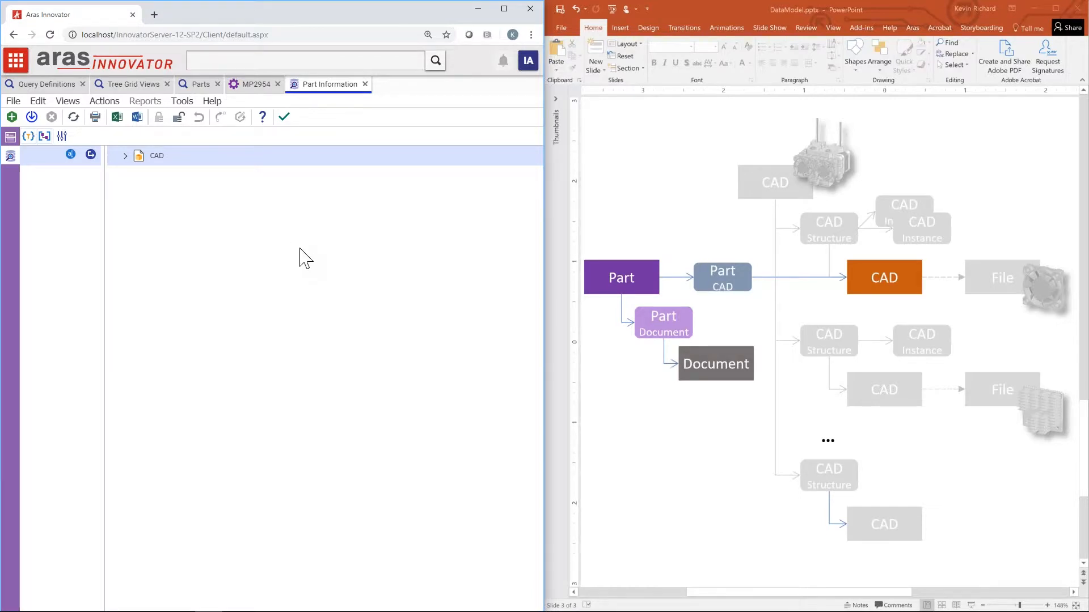
- Add the id, generation and Name properties to the Part element under Part CAD and save the selection
left_click(125, 156)
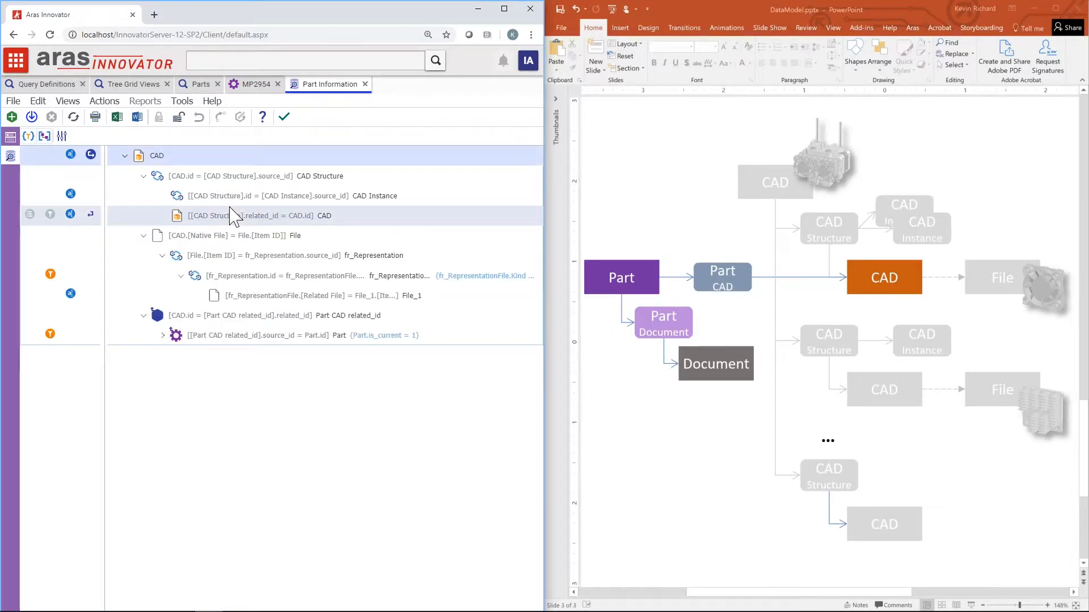
left_click(71, 334)
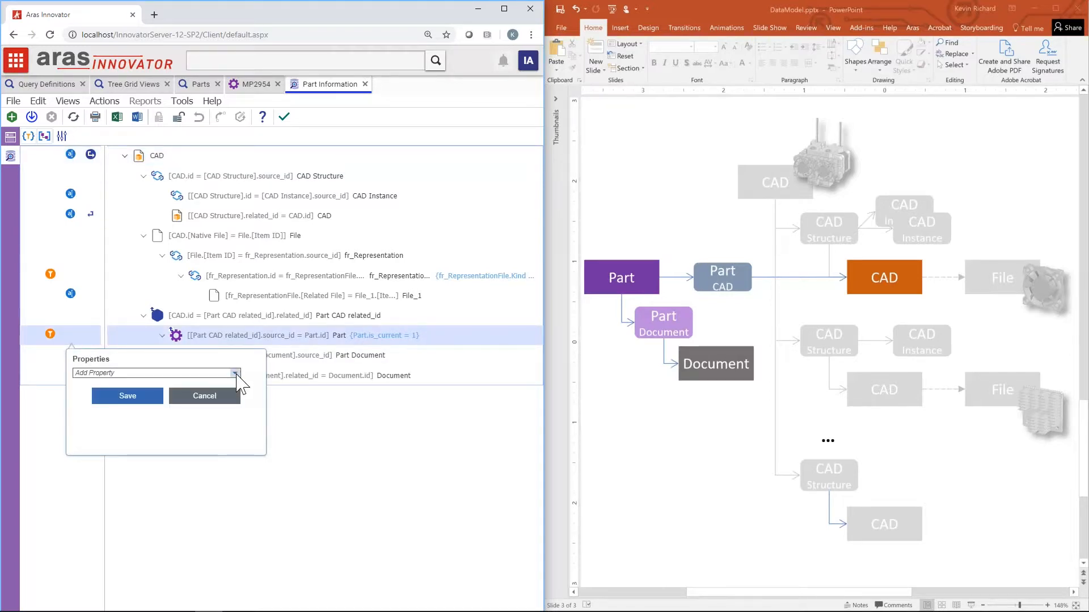
left_click(234, 373)
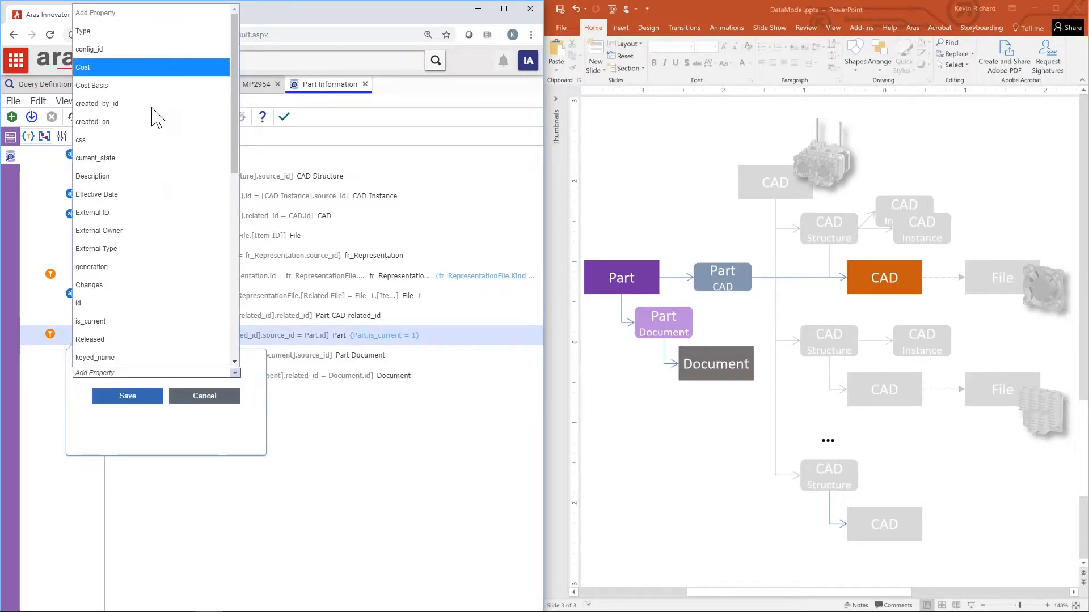
left_click(125, 304)
left_click(234, 387)
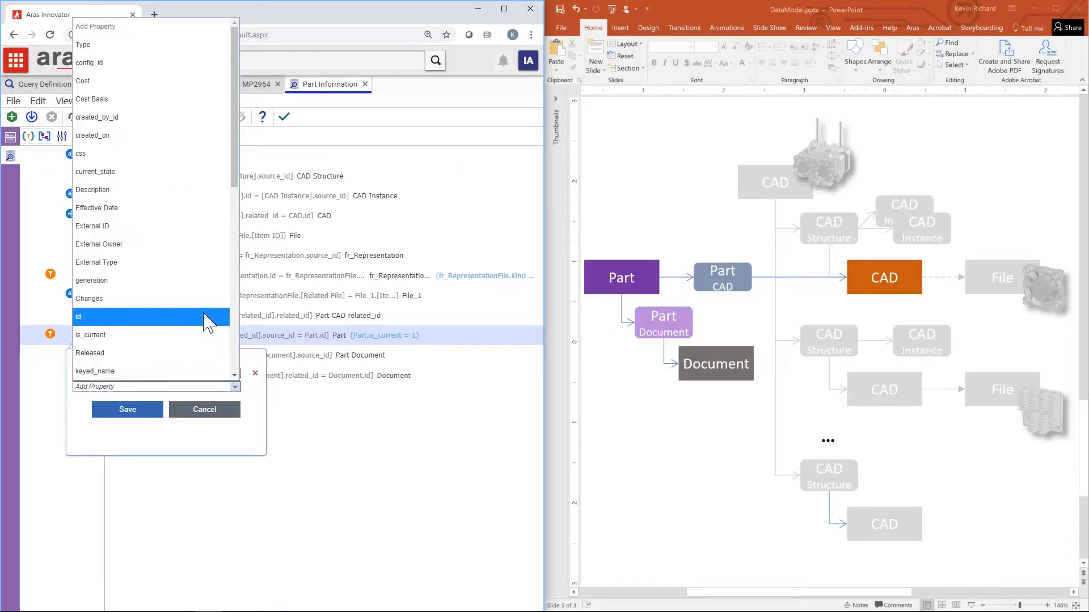
left_click(163, 282)
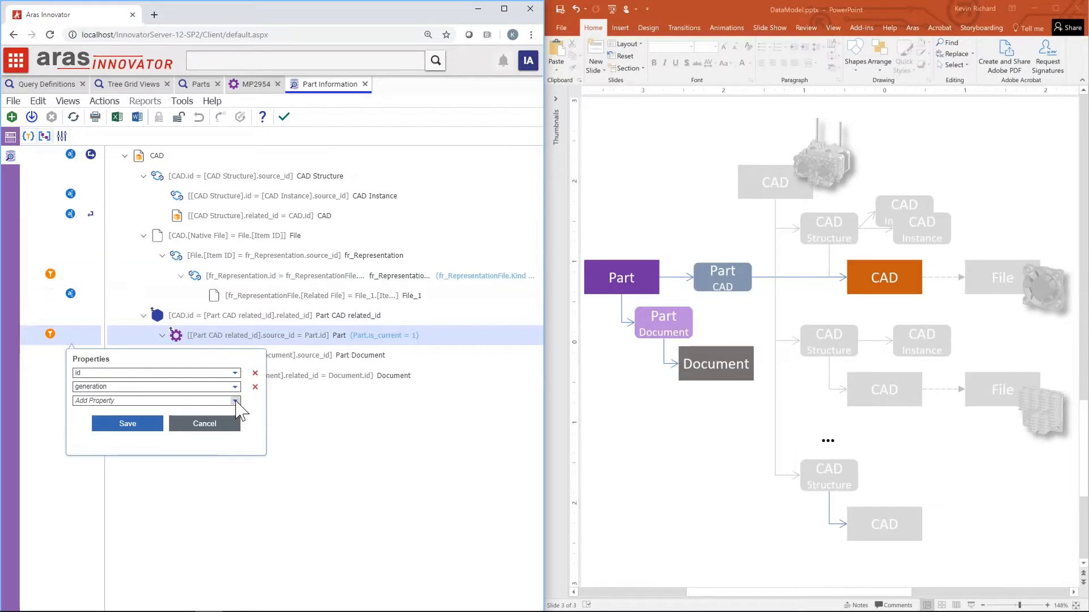
left_click(236, 401)
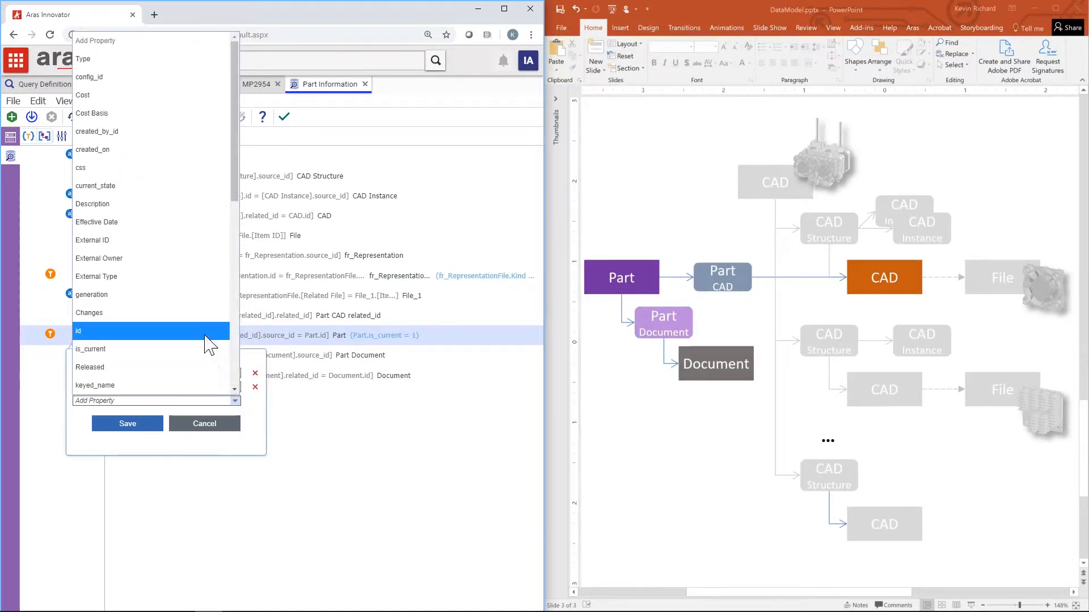
scroll(205, 347, "down", 3)
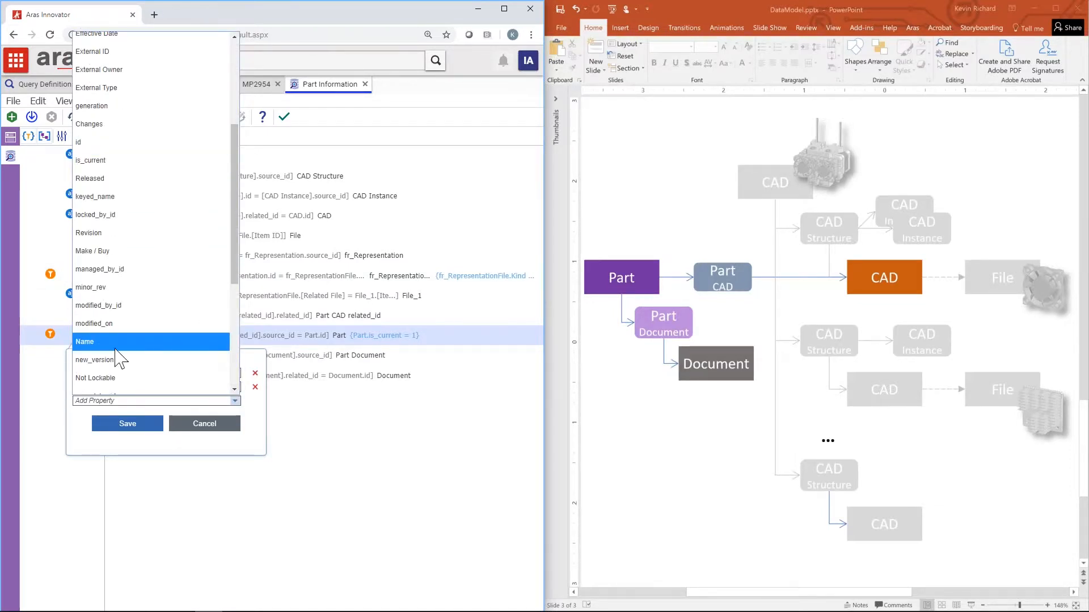
left_click(116, 347)
left_click(143, 438)
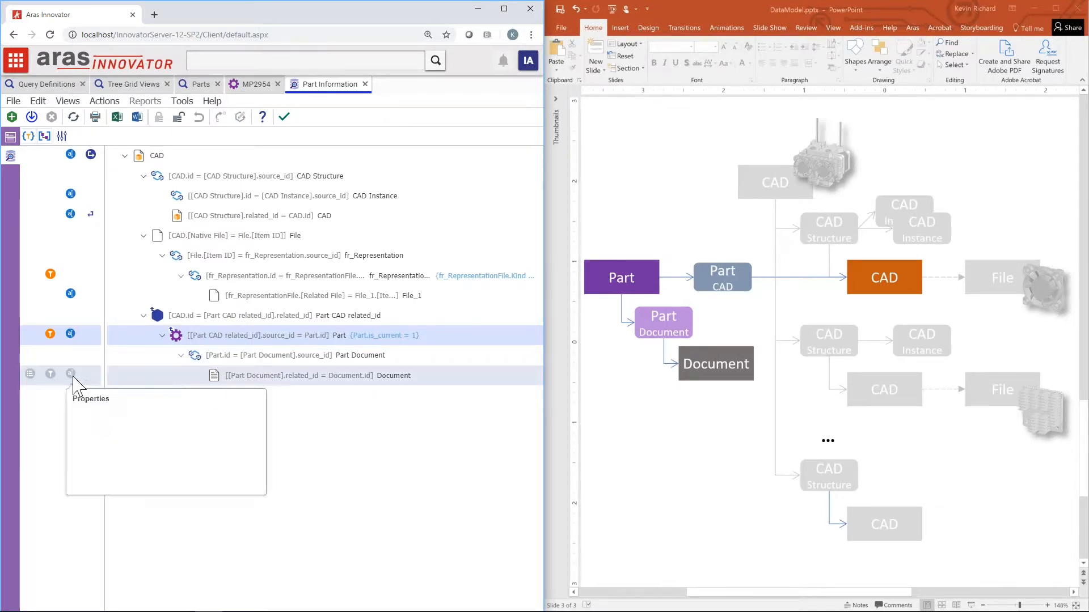
- Edit the Document element's selected properties and add id and Released
left_click(71, 374)
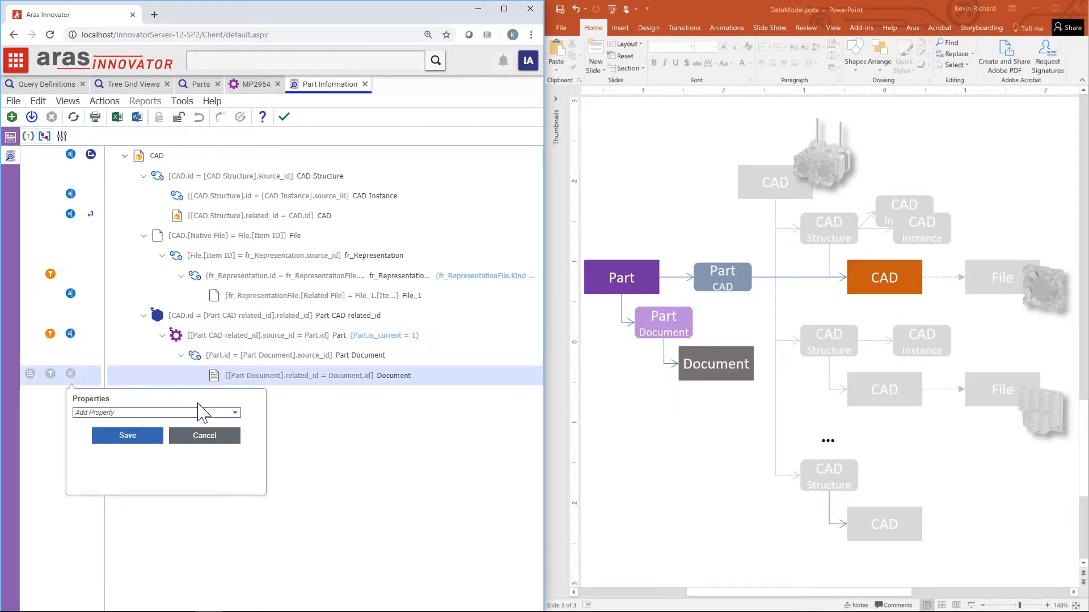
left_click(234, 413)
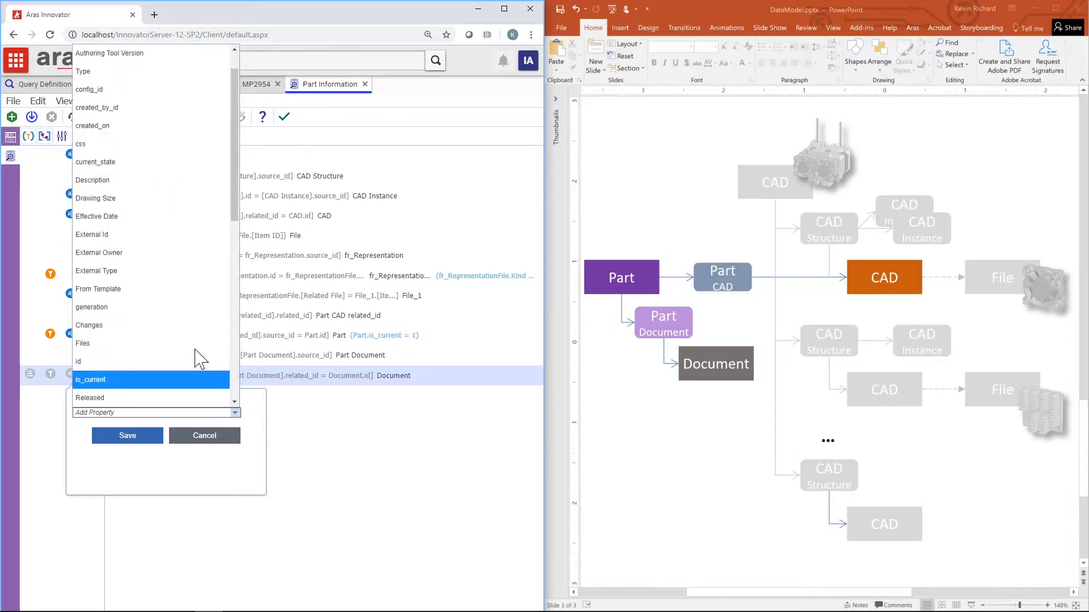
left_click(164, 363)
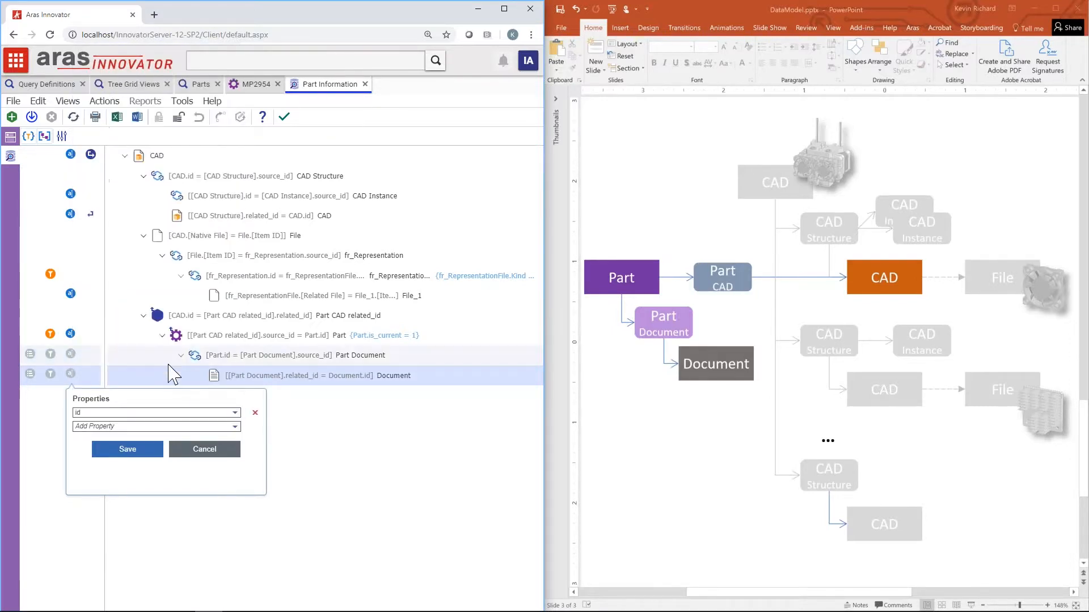
left_click(235, 426)
scroll(212, 376, "down", 3)
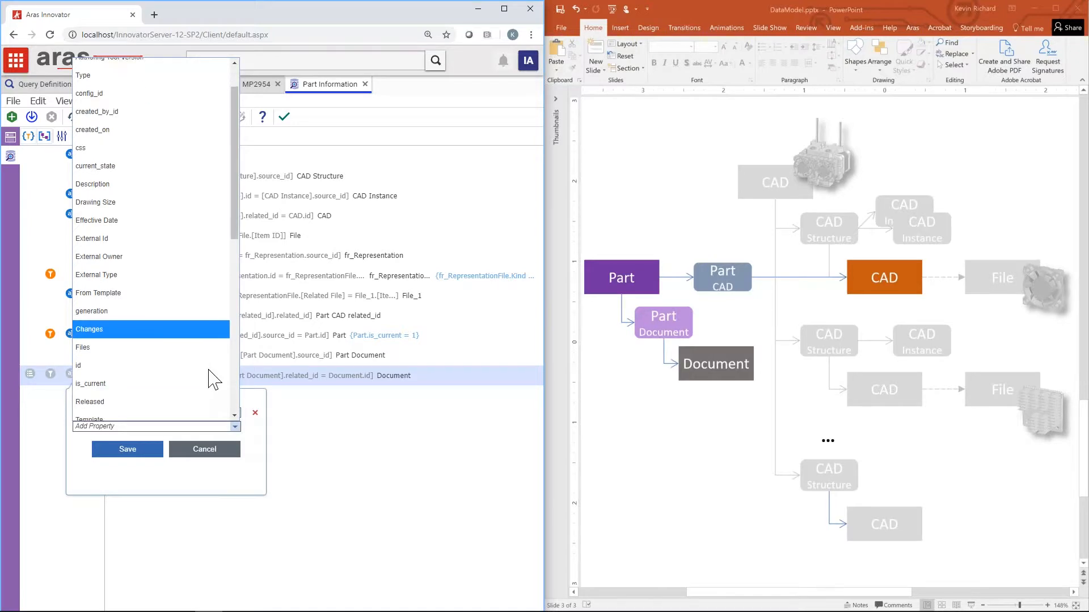
left_click(172, 337)
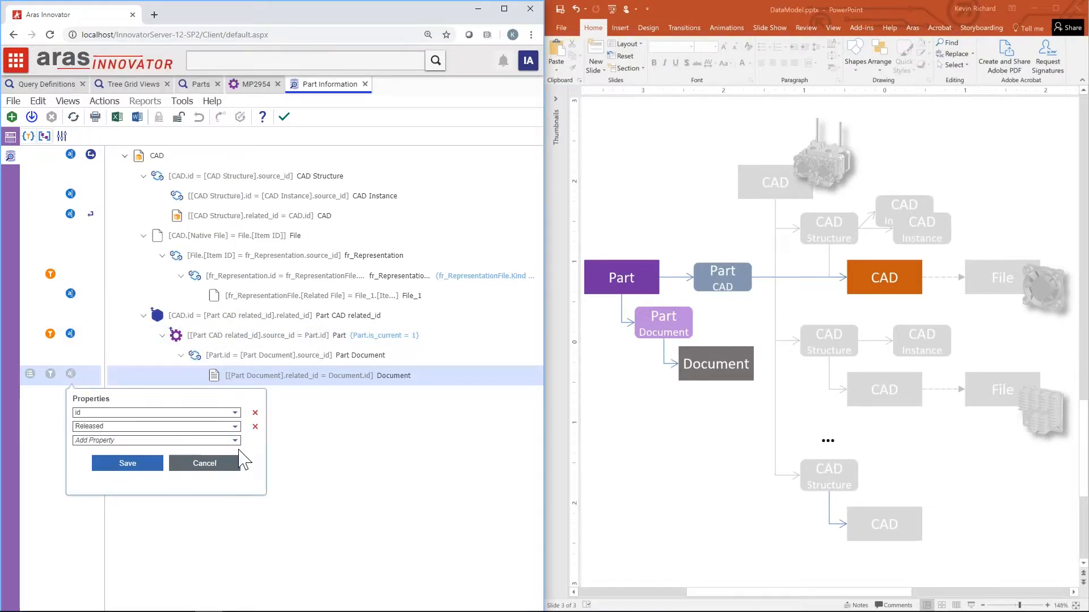
- Add the Revision and Release Date properties to the Document element's property selection
left_click(235, 441)
scroll(198, 372, "down", 3)
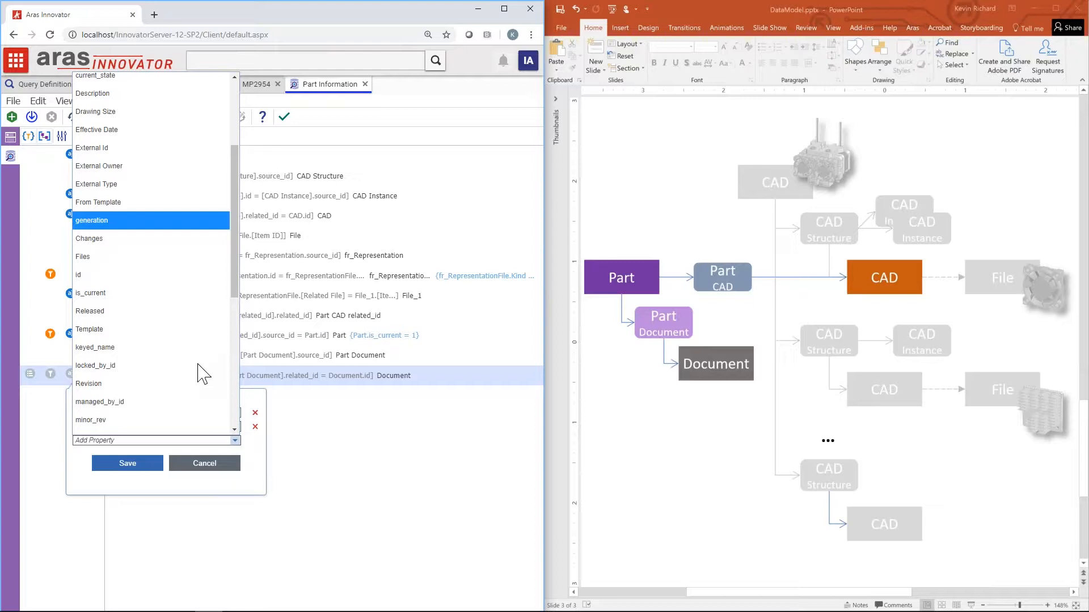
left_click(161, 383)
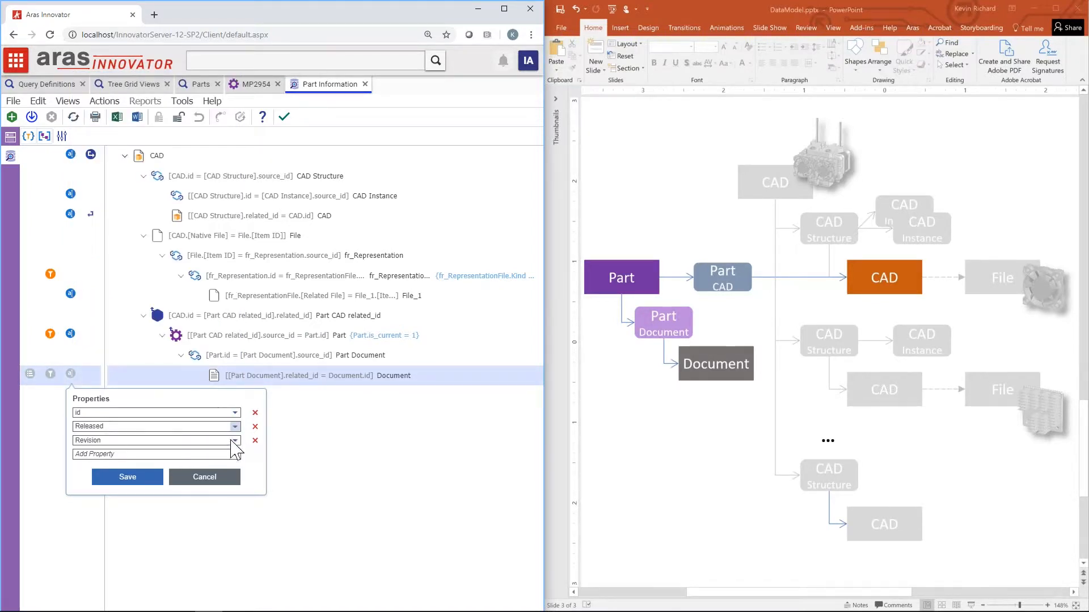
left_click(235, 455)
scroll(213, 420, "down", 5)
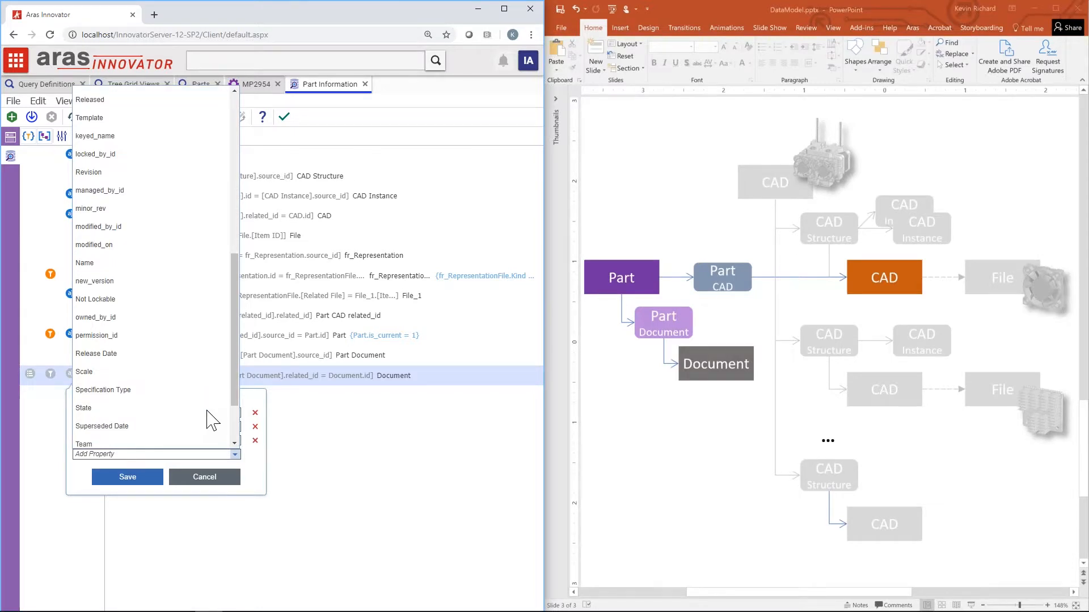
left_click(161, 355)
scroll(199, 463, "down", 1)
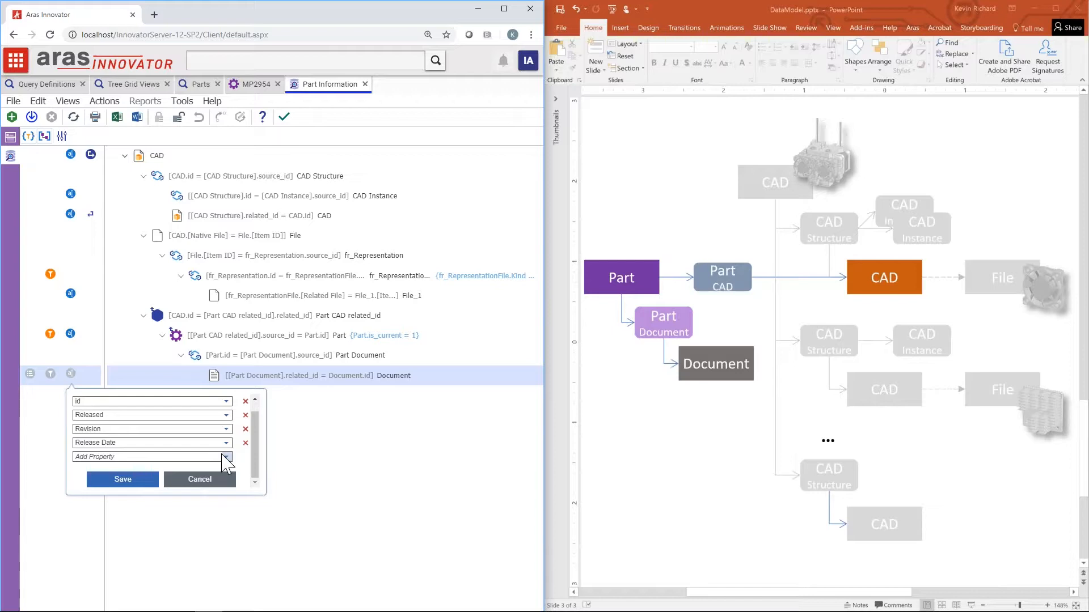
- Add the Name property to the Document element and save its property selection
left_click(225, 457)
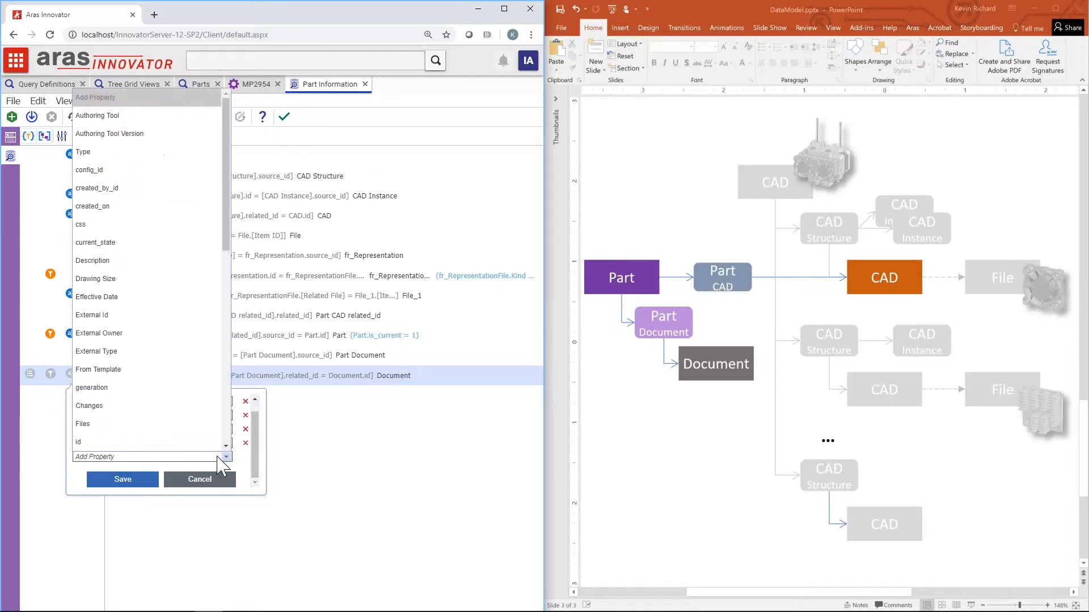
scroll(185, 409, "down", 5)
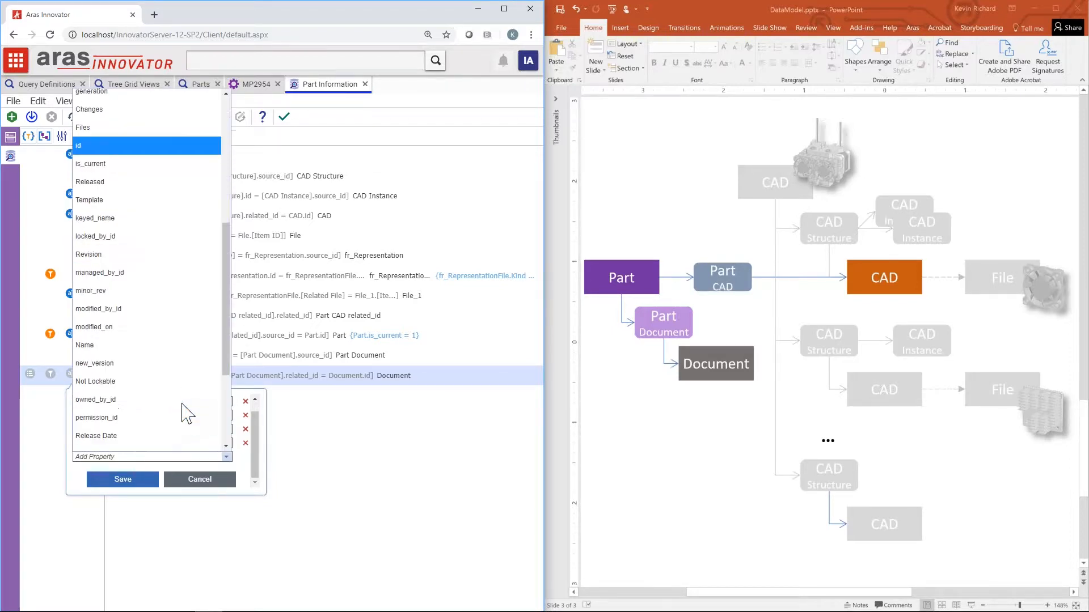
left_click(162, 346)
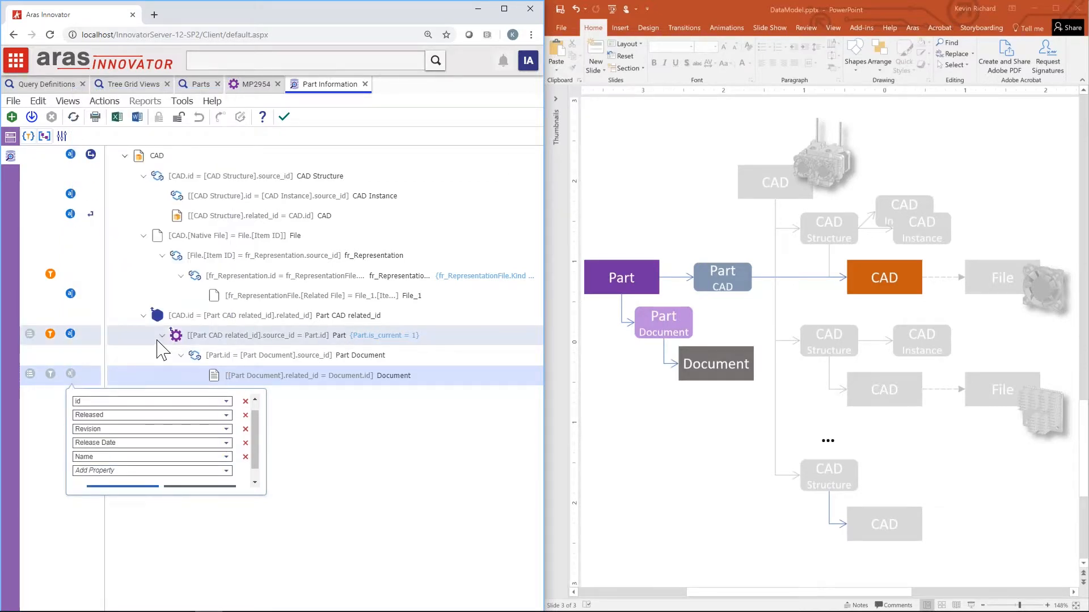
scroll(182, 467, "down", 1)
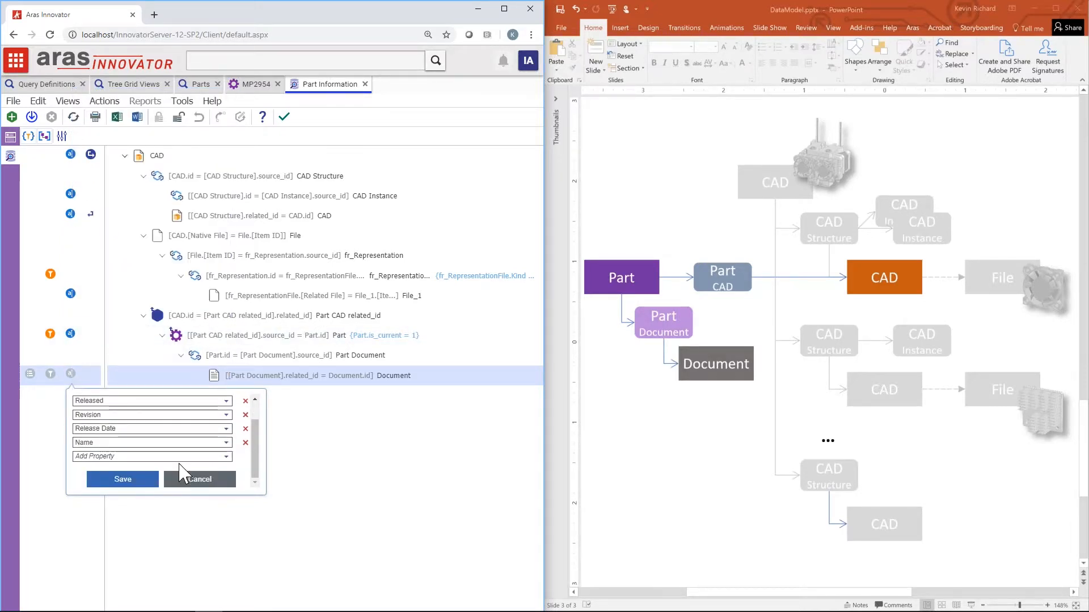
left_click(126, 483)
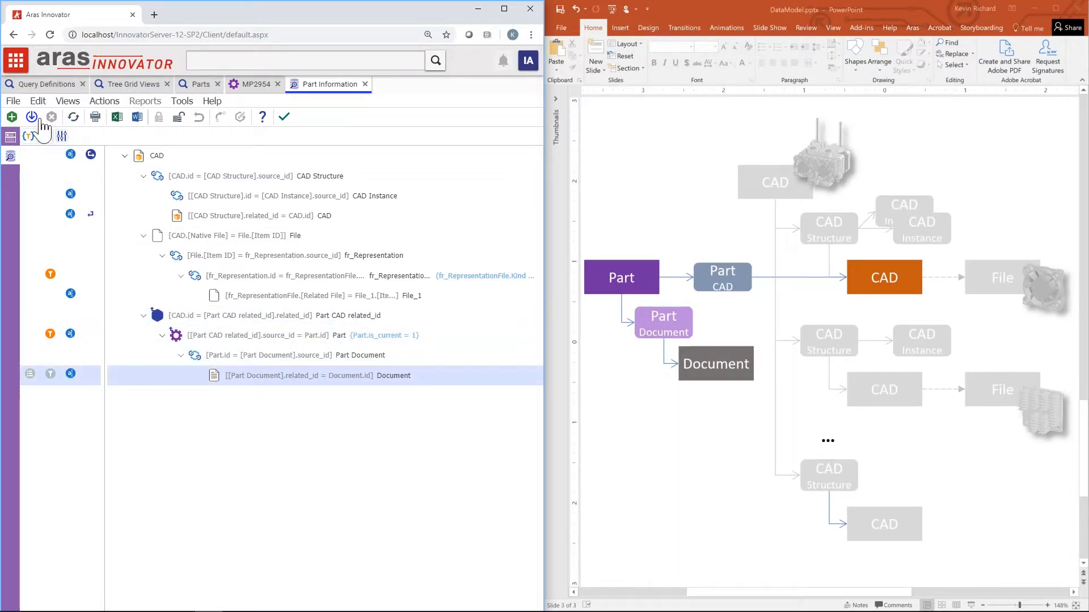
left_click(51, 334)
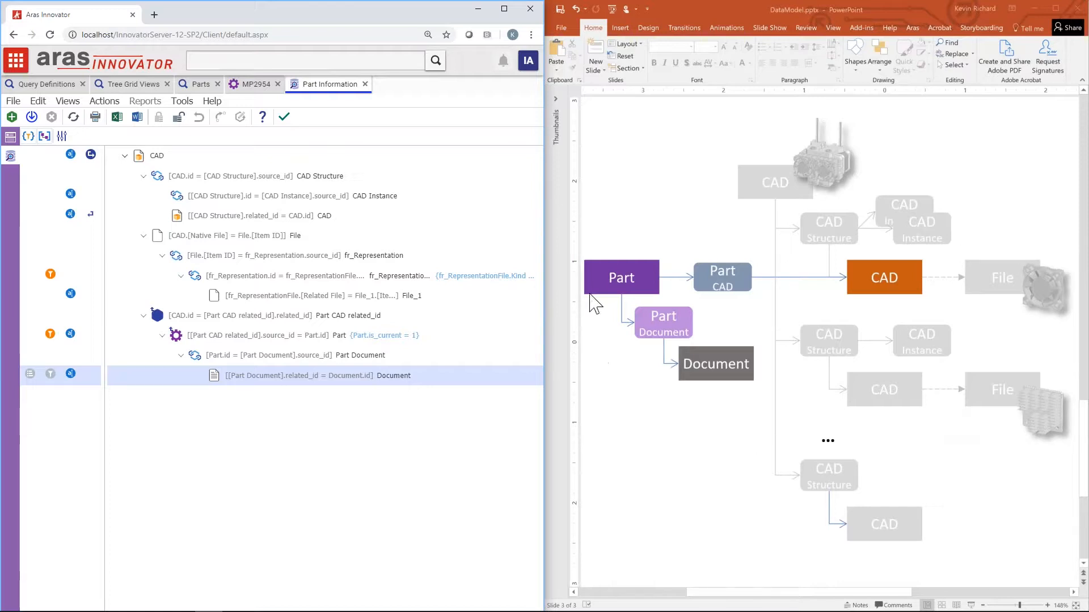
- Maximize the browser window and create a new Tree Grid View
left_click(504, 9)
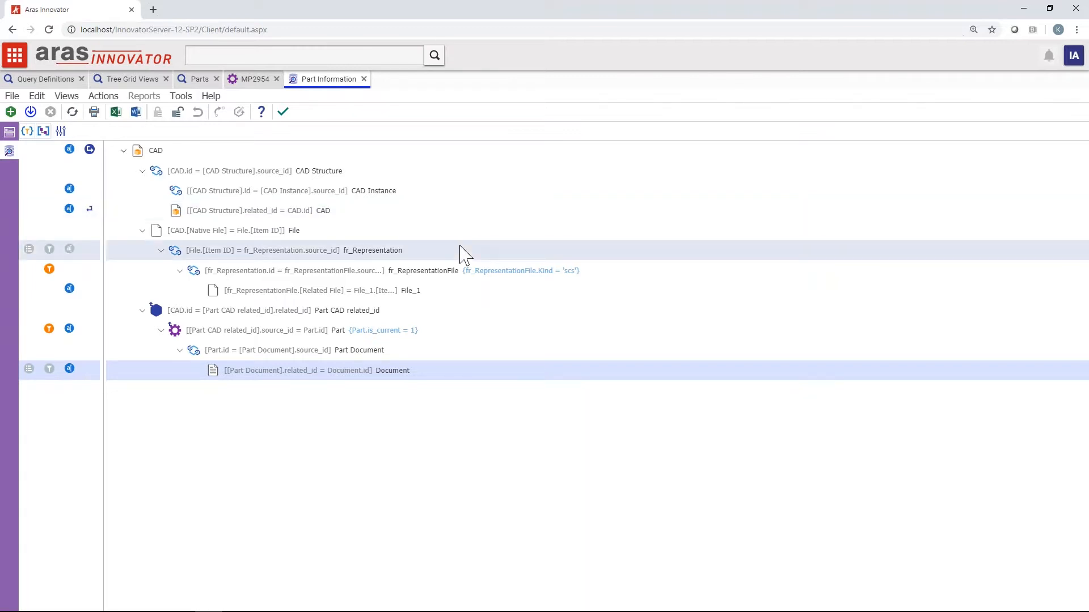
left_click(136, 85)
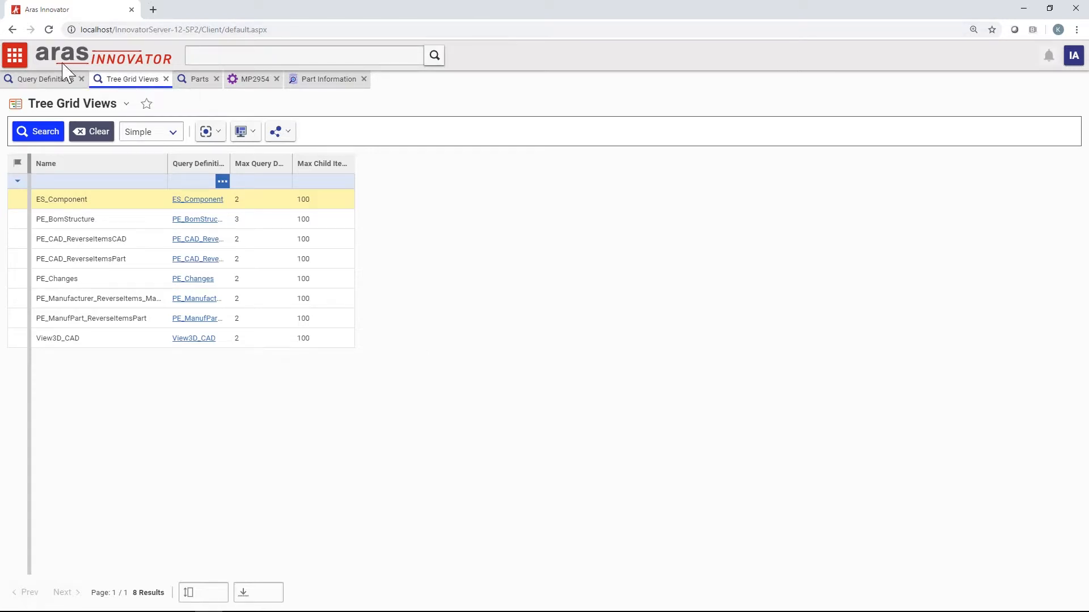
left_click(16, 56)
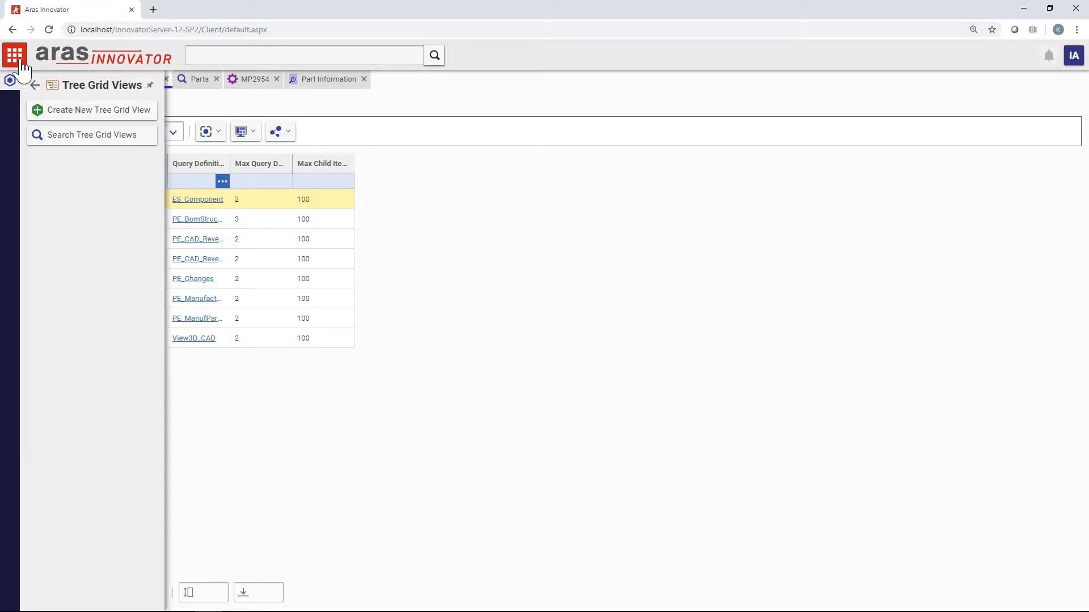
left_click(85, 110)
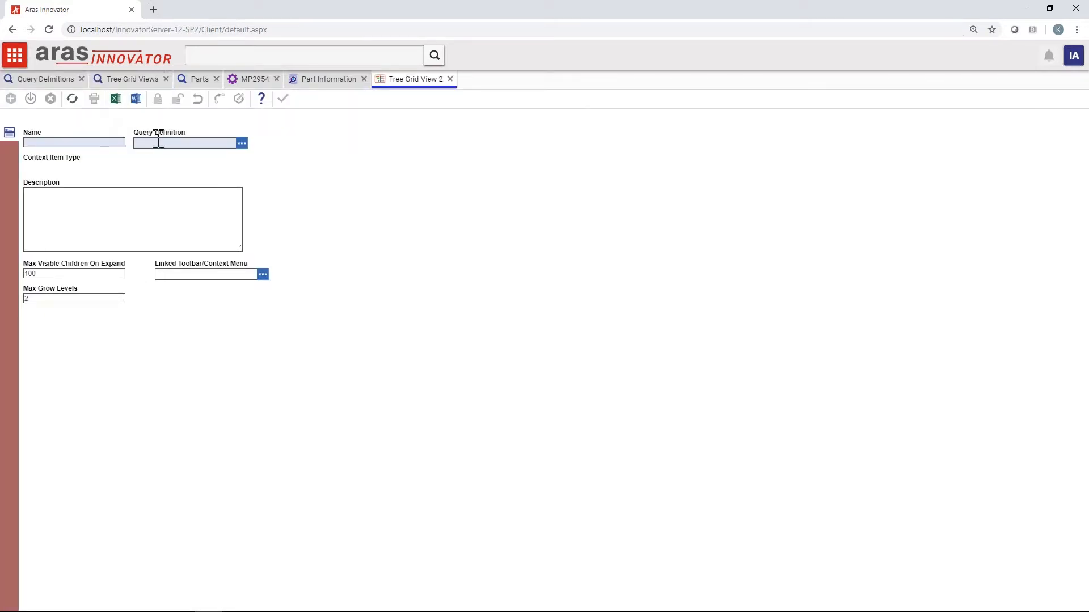
- Assign Part Information as the query definition of the new Tree Grid View
left_click(242, 144)
scroll(260, 377, "down", 1)
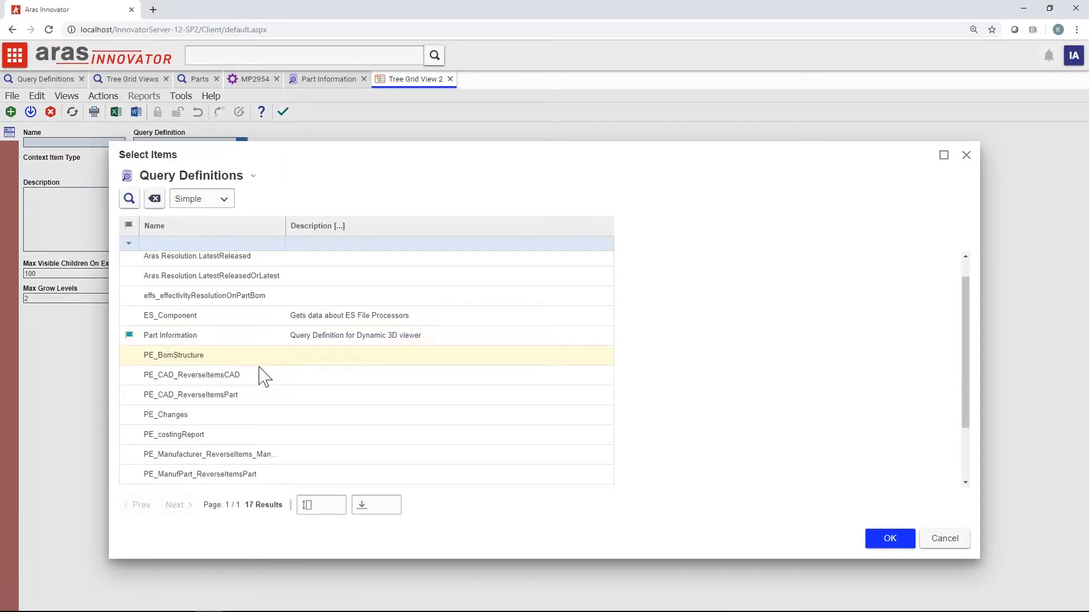
scroll(260, 375, "down", 1)
scroll(216, 309, "up", 1)
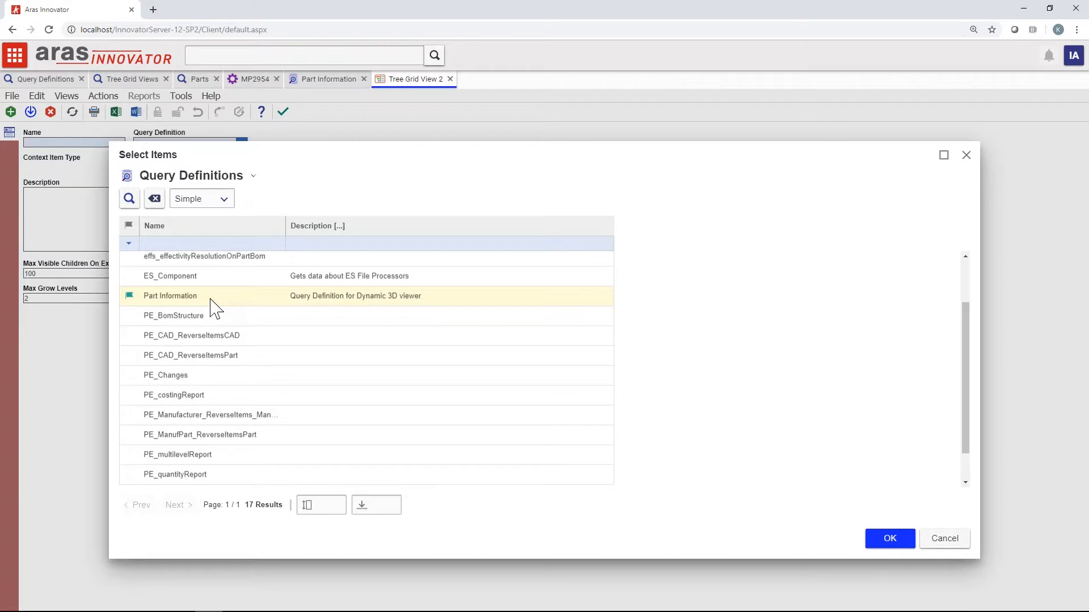
left_click(211, 300)
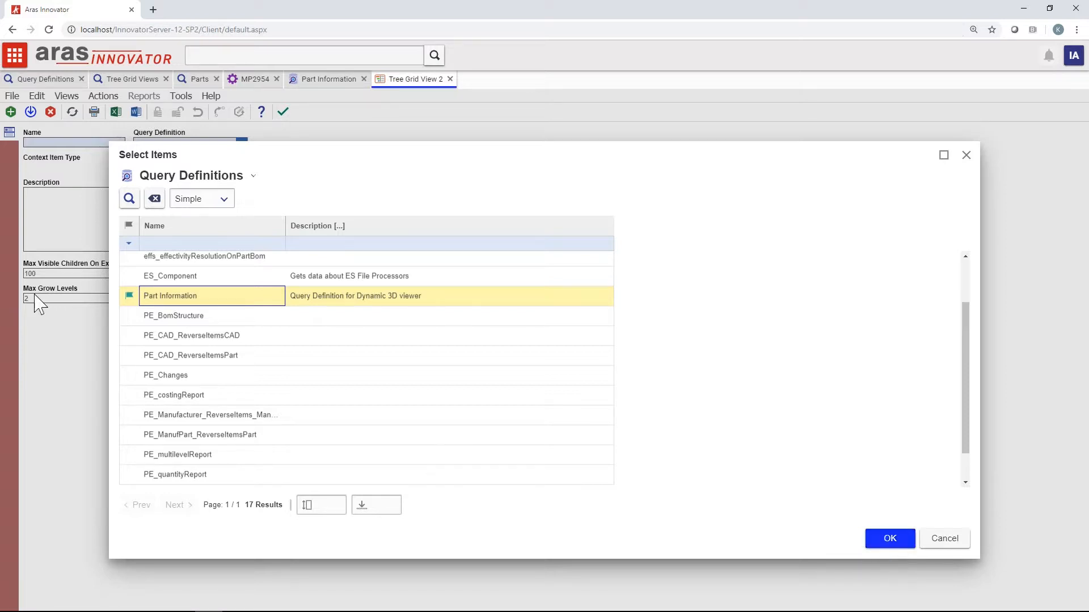
left_click(891, 537)
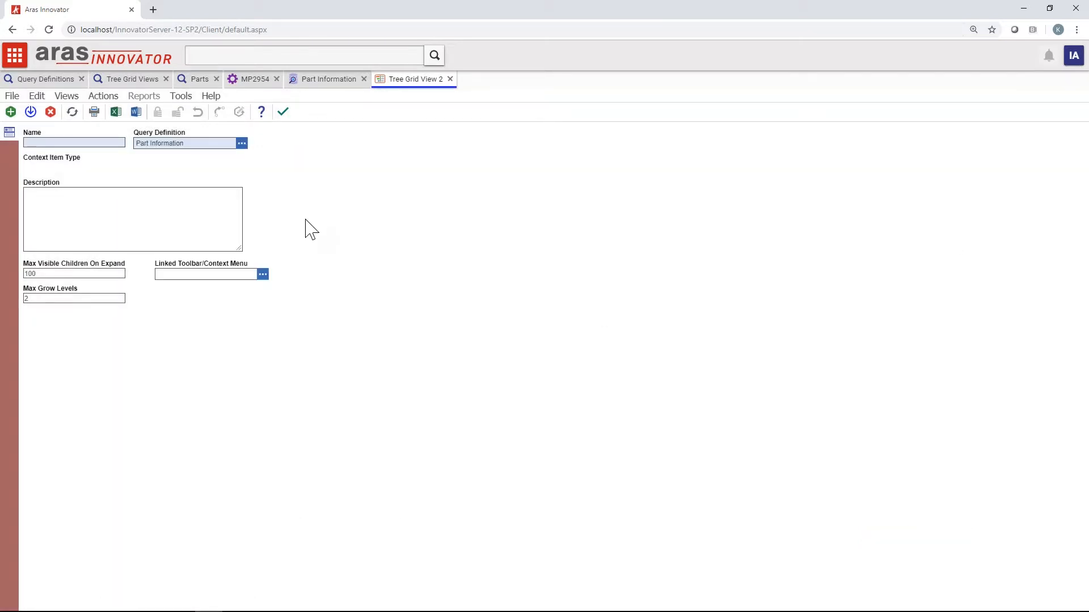
- Name the new Tree Grid View Part Information and save it
left_click(61, 143)
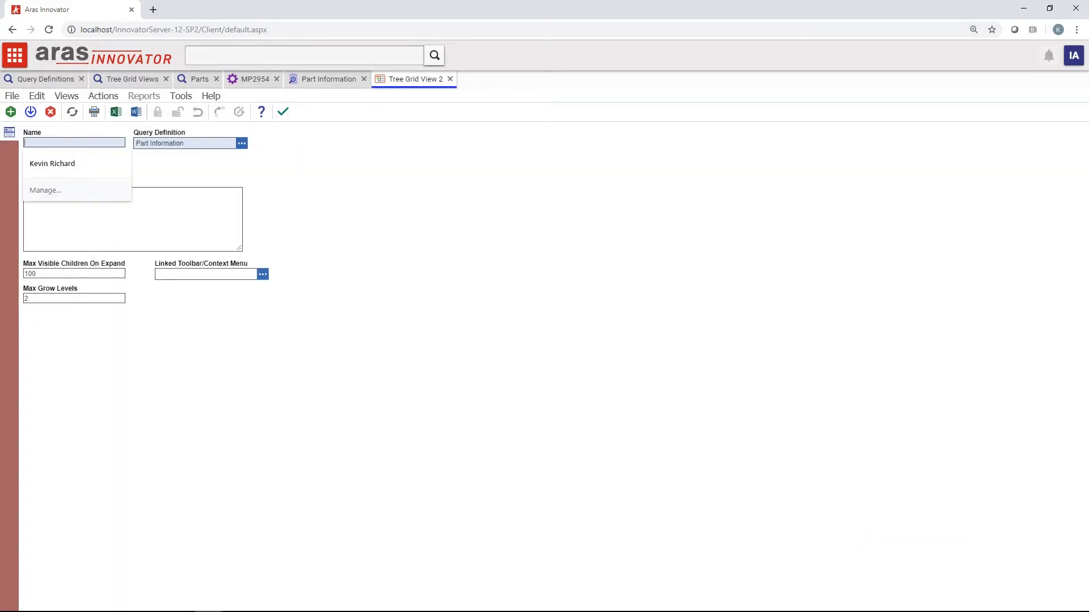
type("Part Information")
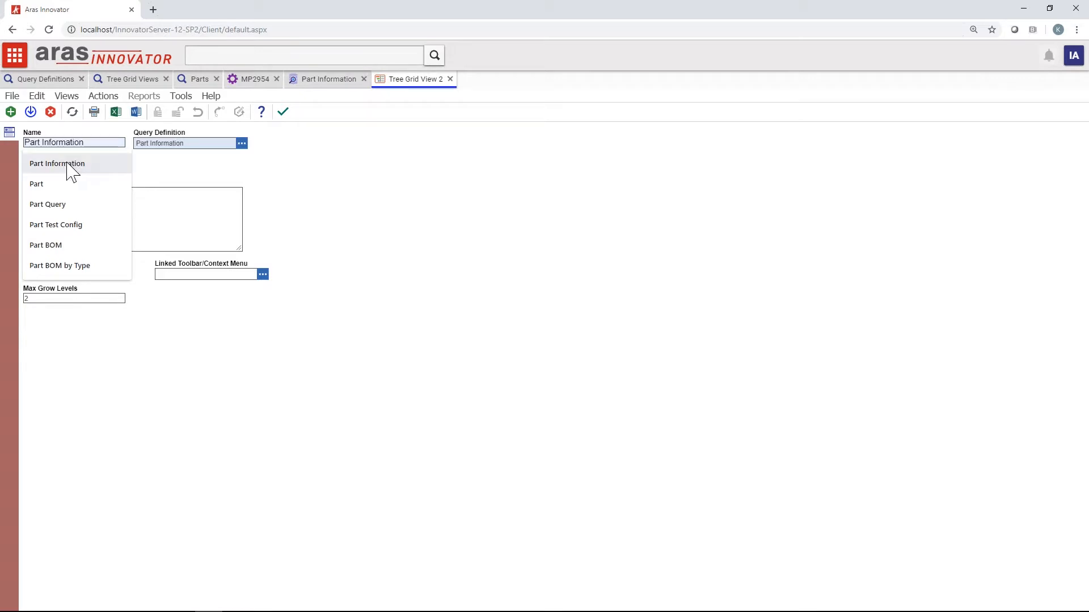
left_click(64, 164)
left_click(31, 113)
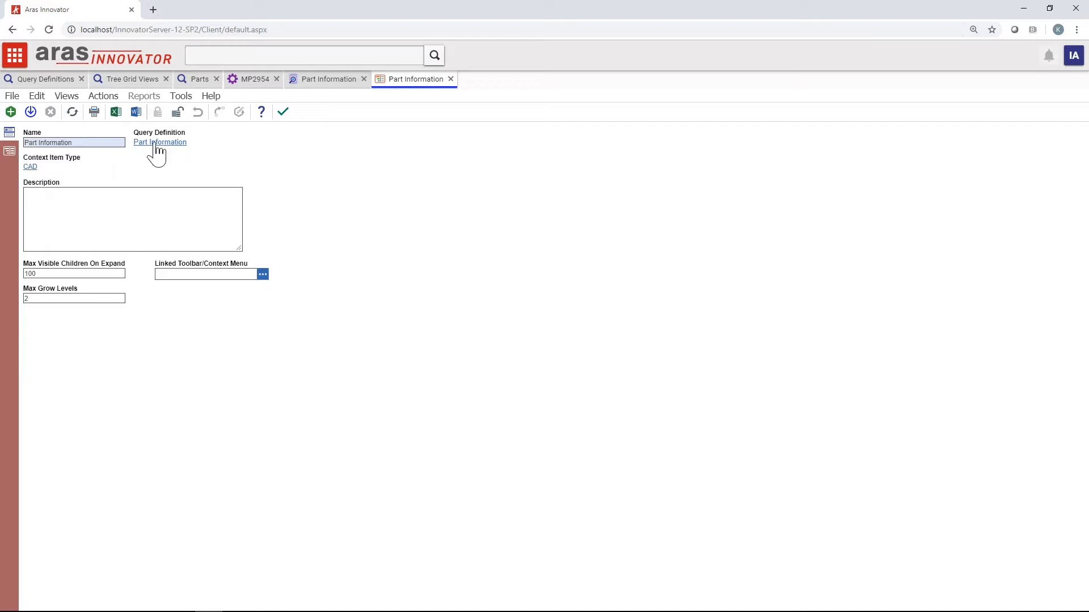
- Map the root CAD, nested CAD, Part and Document elements in the view's grid layout and narrow the Part Information column
left_click(9, 150)
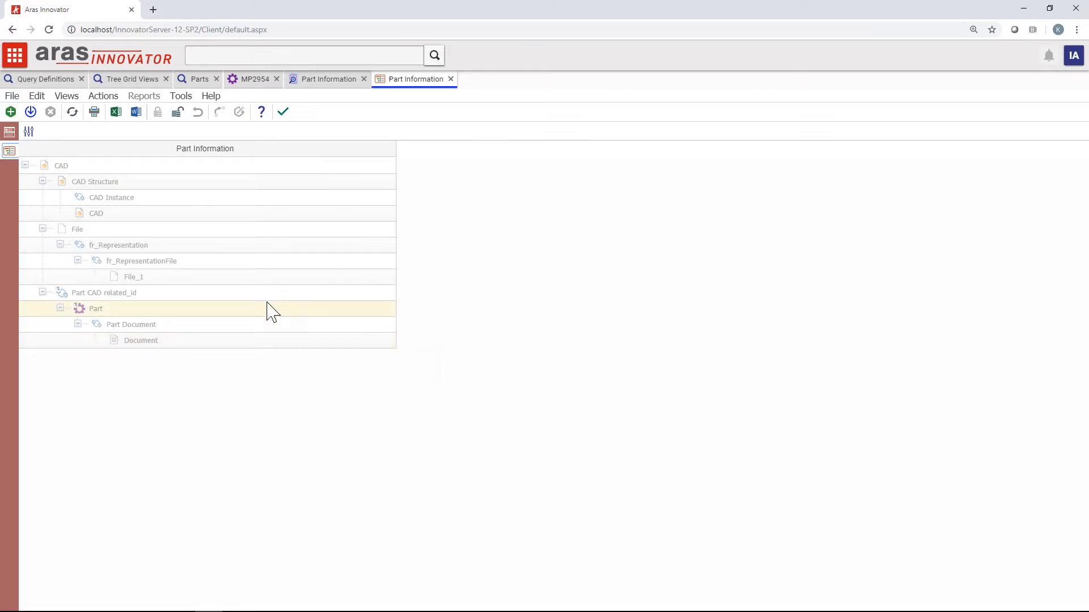
right_click(96, 168)
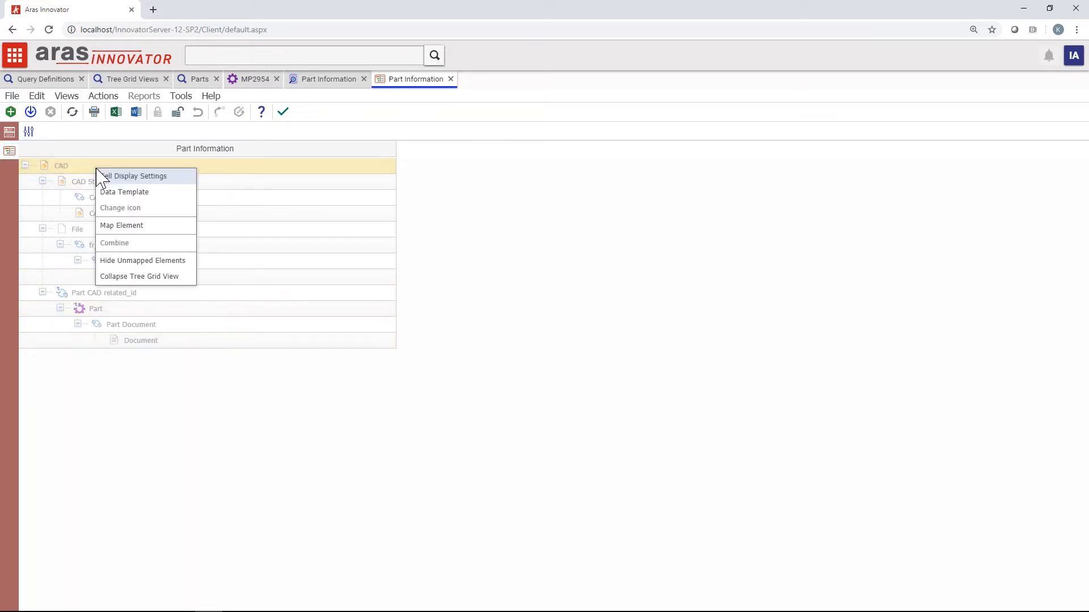
left_click(136, 227)
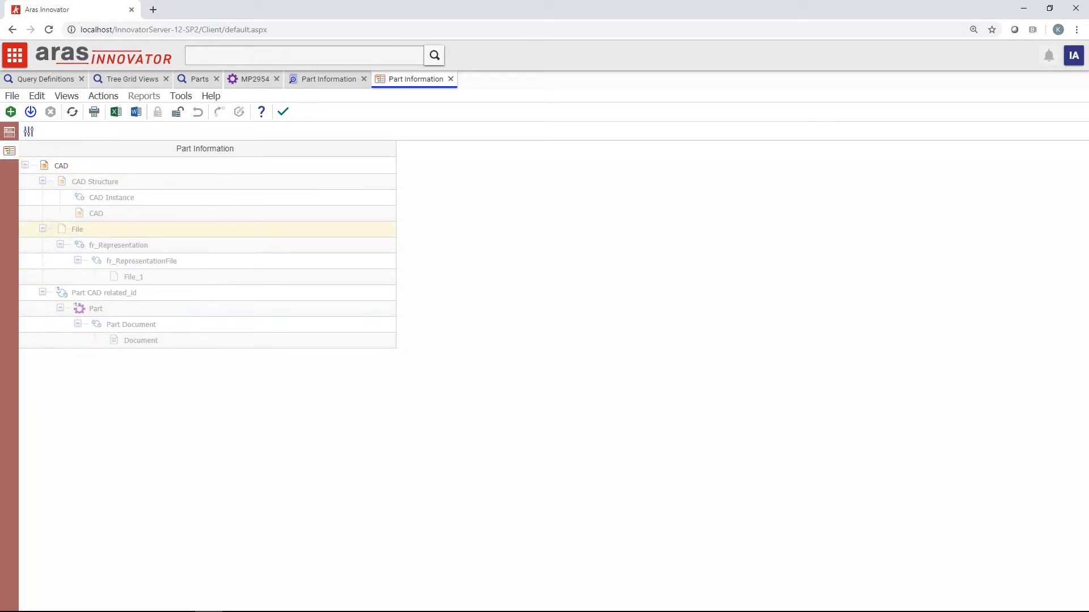
right_click(117, 220)
left_click(138, 269)
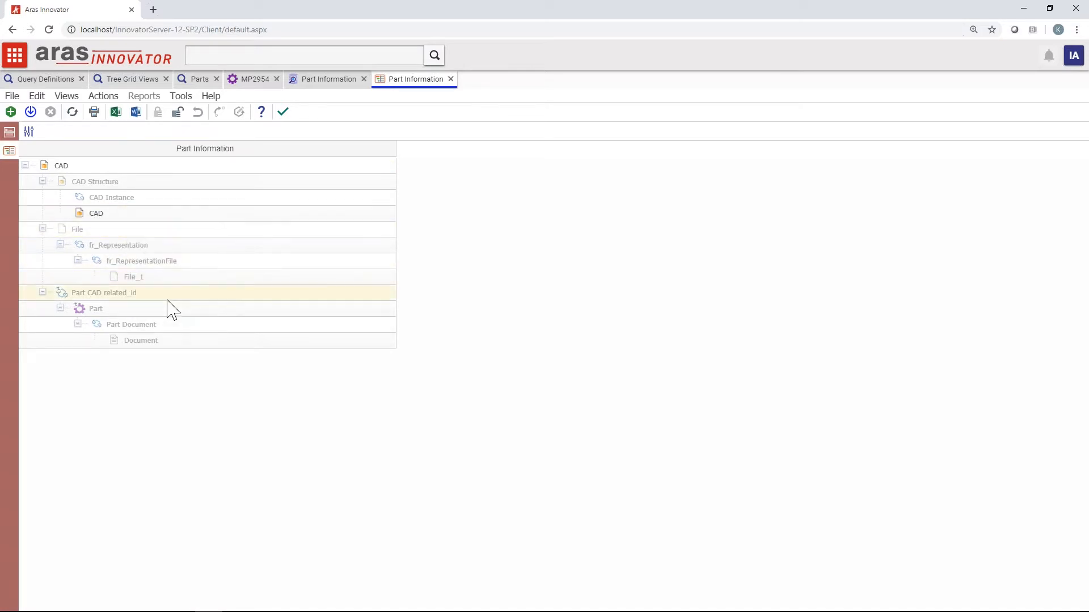
right_click(135, 312)
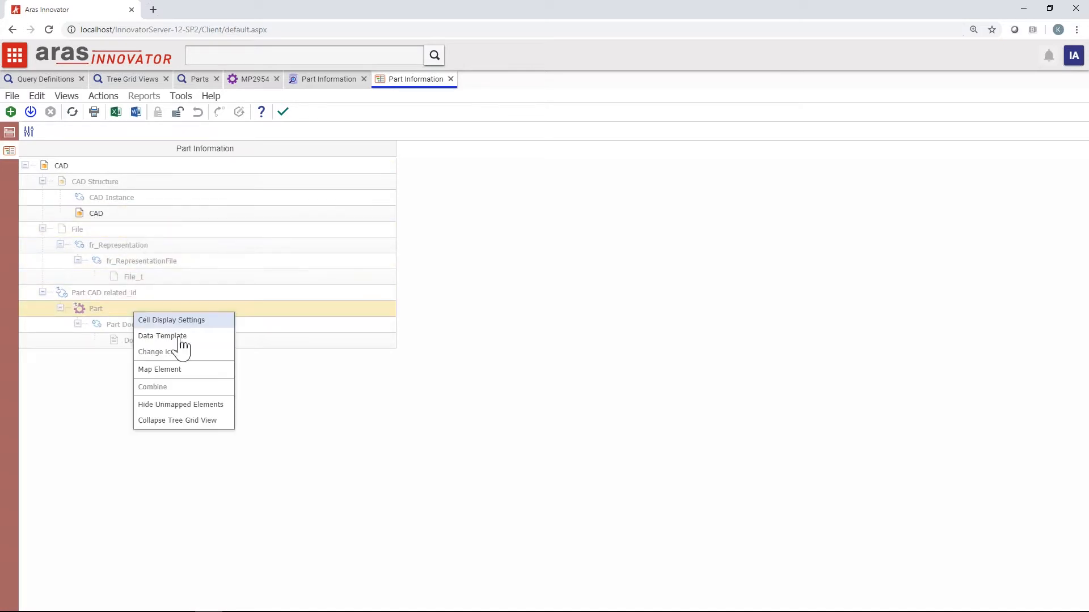
left_click(171, 379)
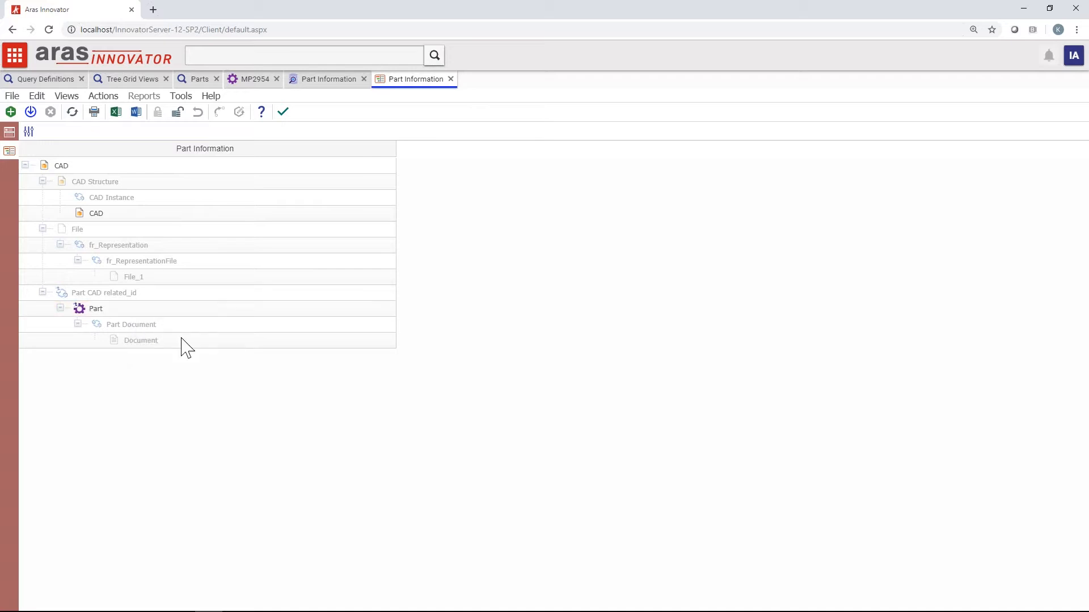
right_click(178, 344)
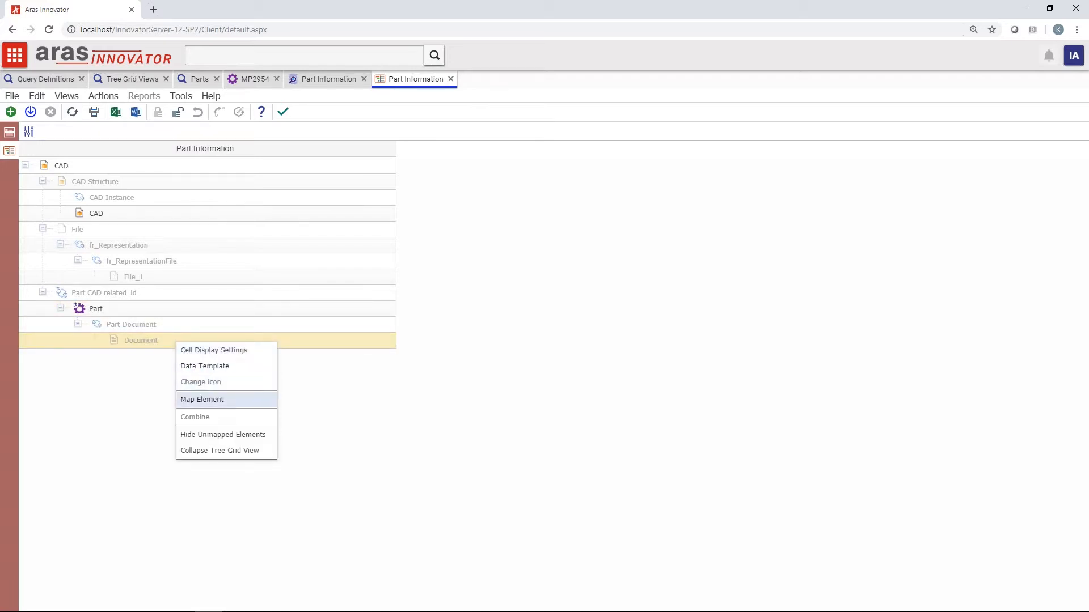
left_click(204, 400)
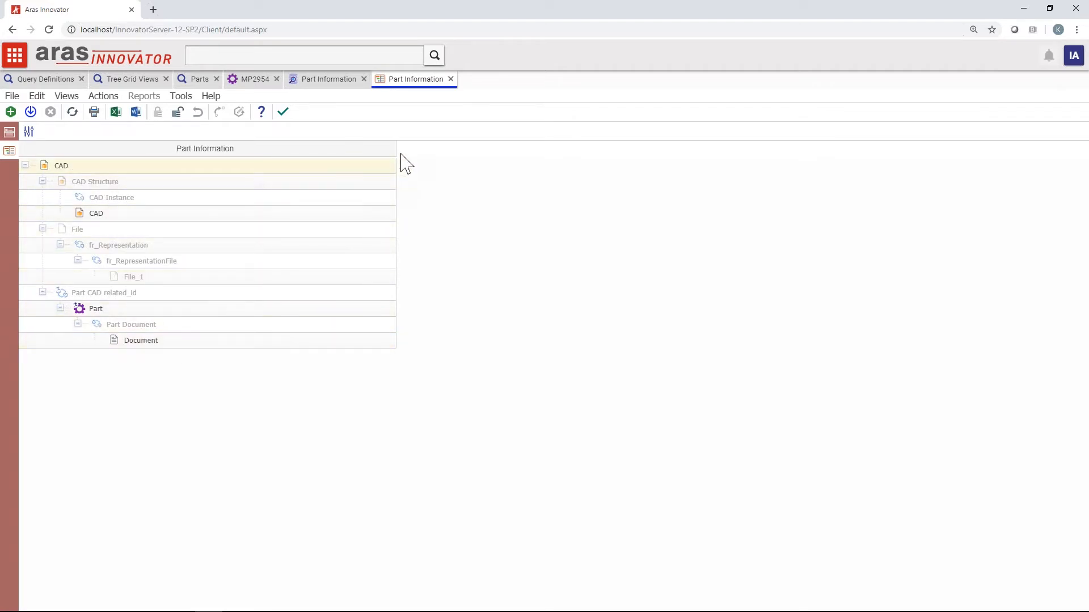
left_click_drag(397, 154, 219, 155)
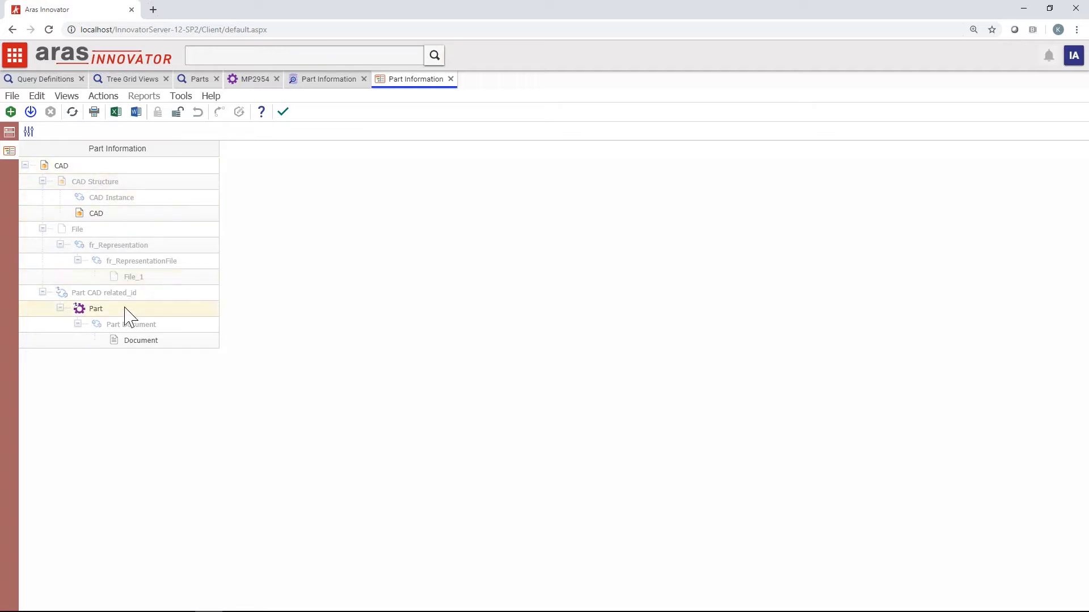
- Set the CAD element's text template in the Part Information column to {CAD.name} and save the cell settings
double_click(117, 166)
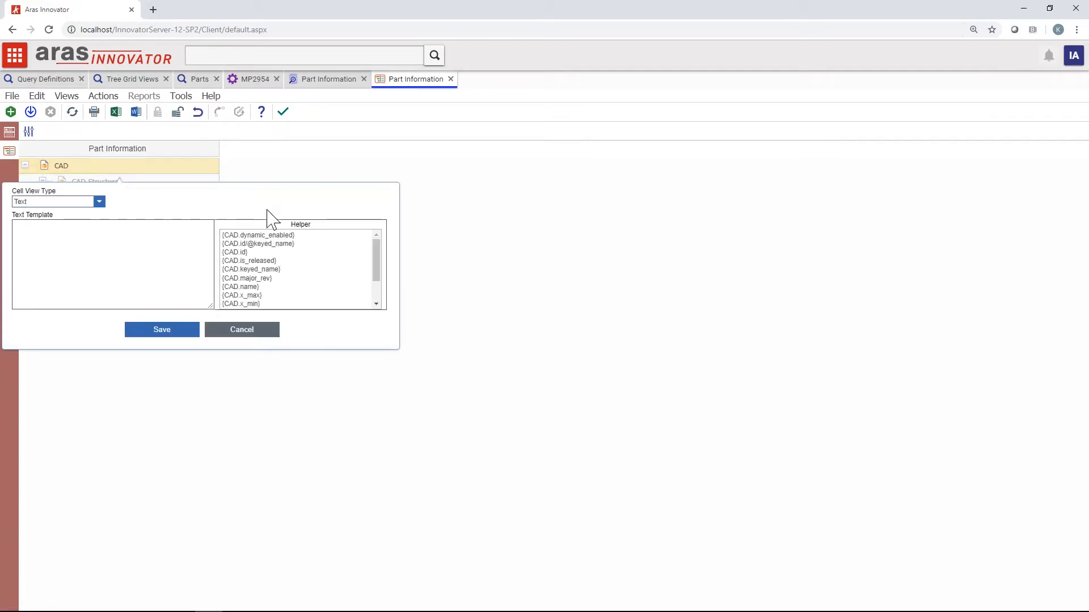
left_click(252, 287)
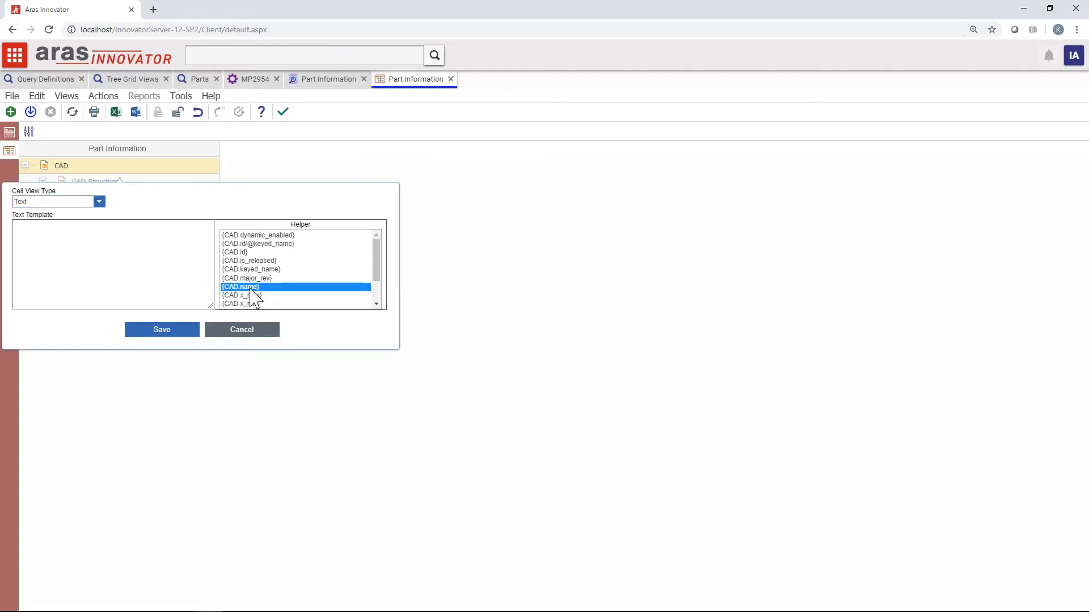
double_click(252, 287)
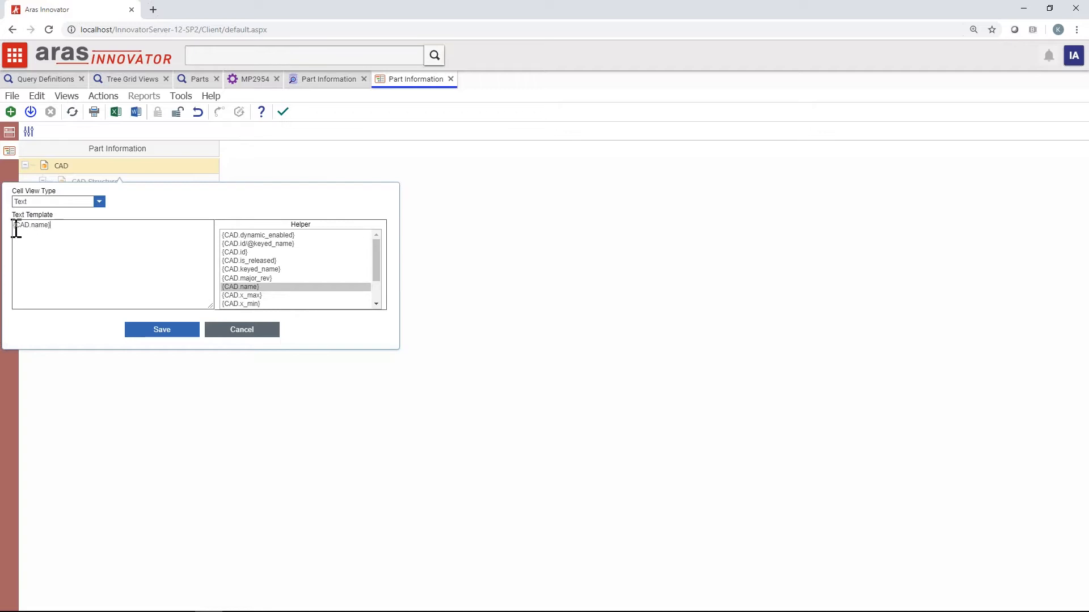
left_click(165, 333)
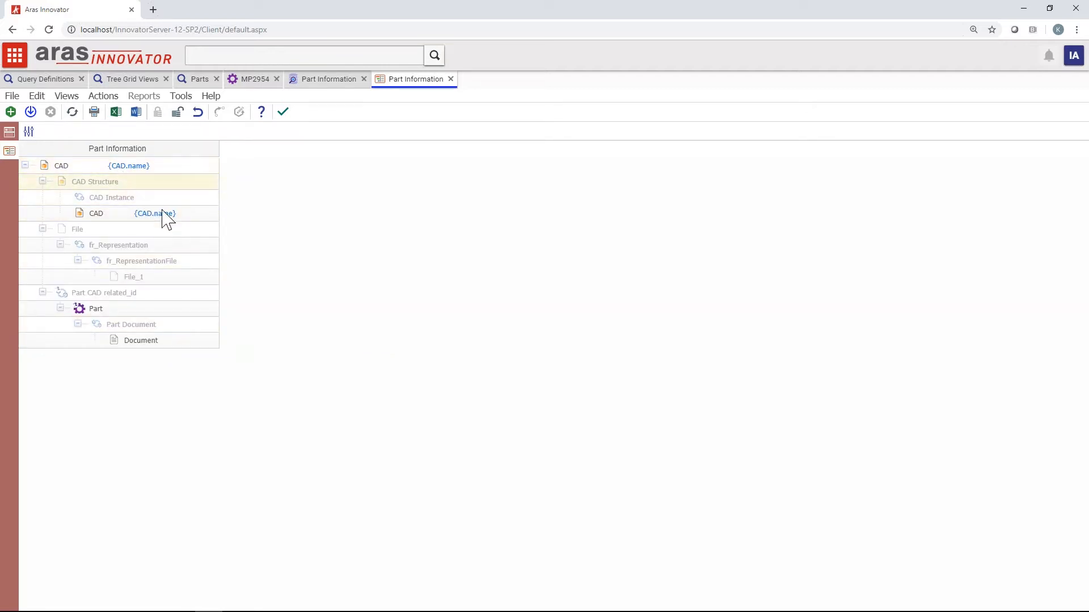
- Set the Part element's text template to {Part.name} followed by {Part.generation} in square brackets, and save the cell settings
double_click(149, 316)
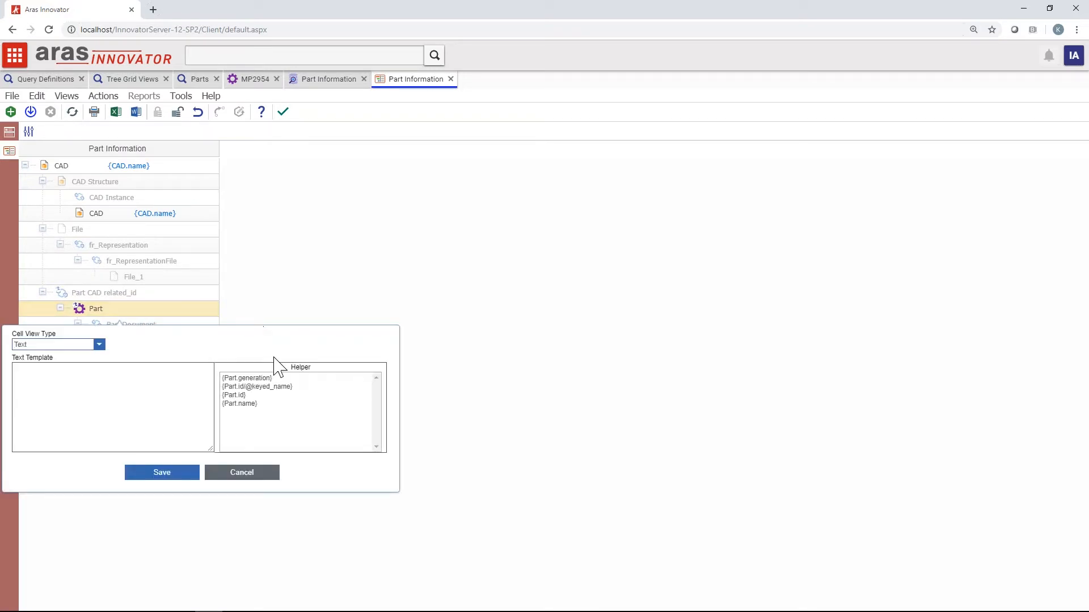
double_click(241, 404)
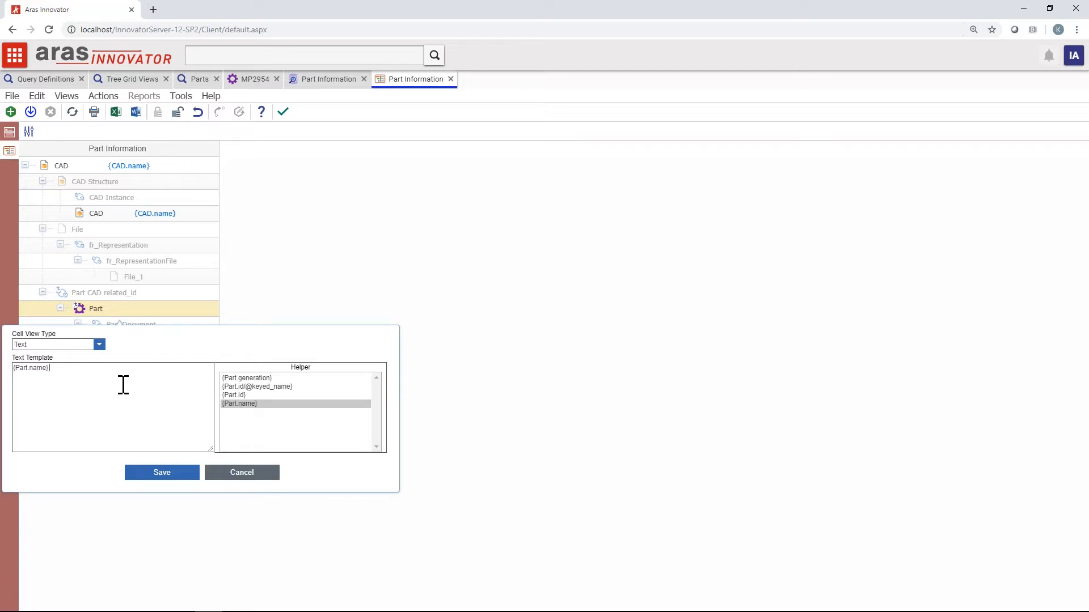
left_click(261, 379)
double_click(262, 379)
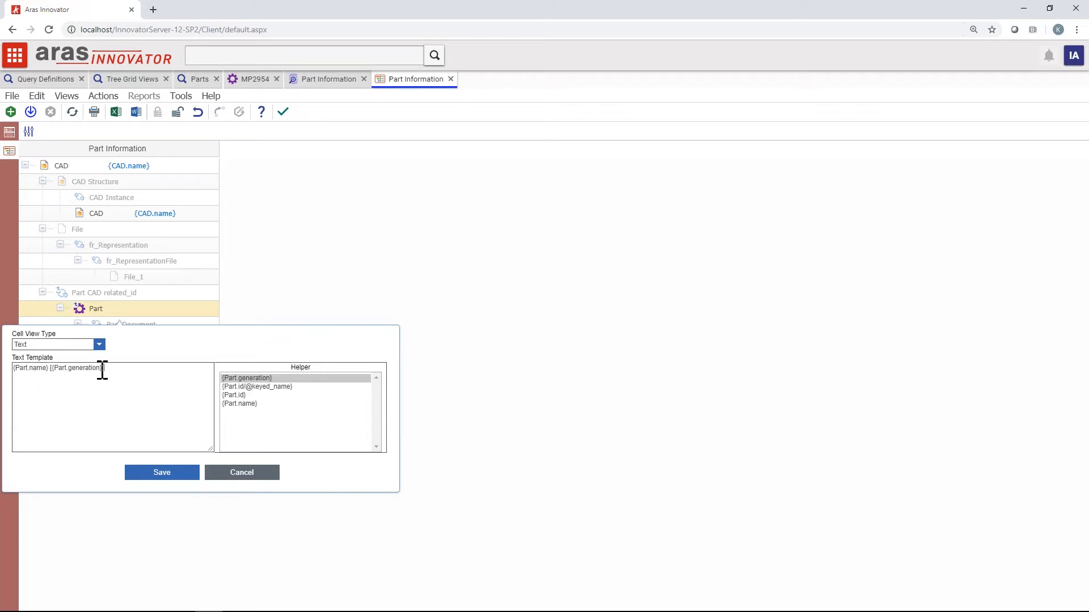
left_click(174, 483)
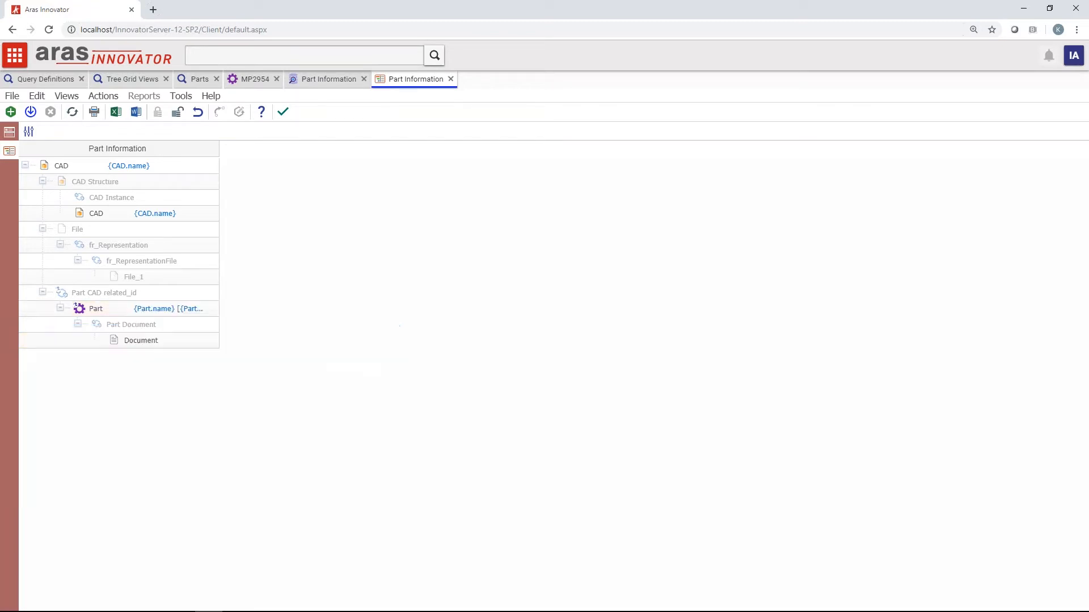
- Set the Document element's text template in the Part Information column to {Document.name} and save the cell settings
left_click(202, 344)
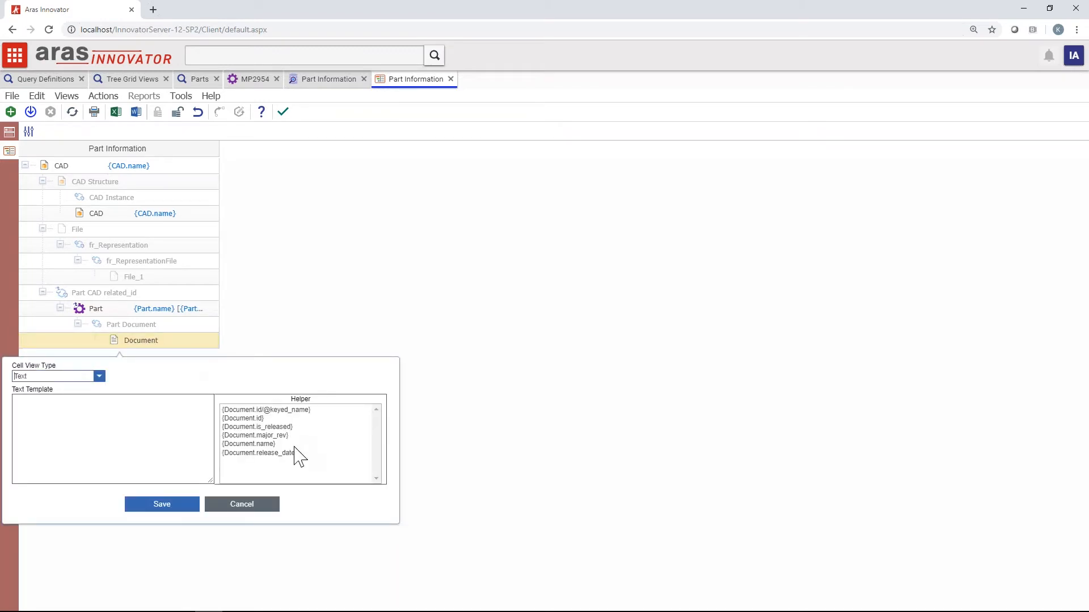
double_click(248, 444)
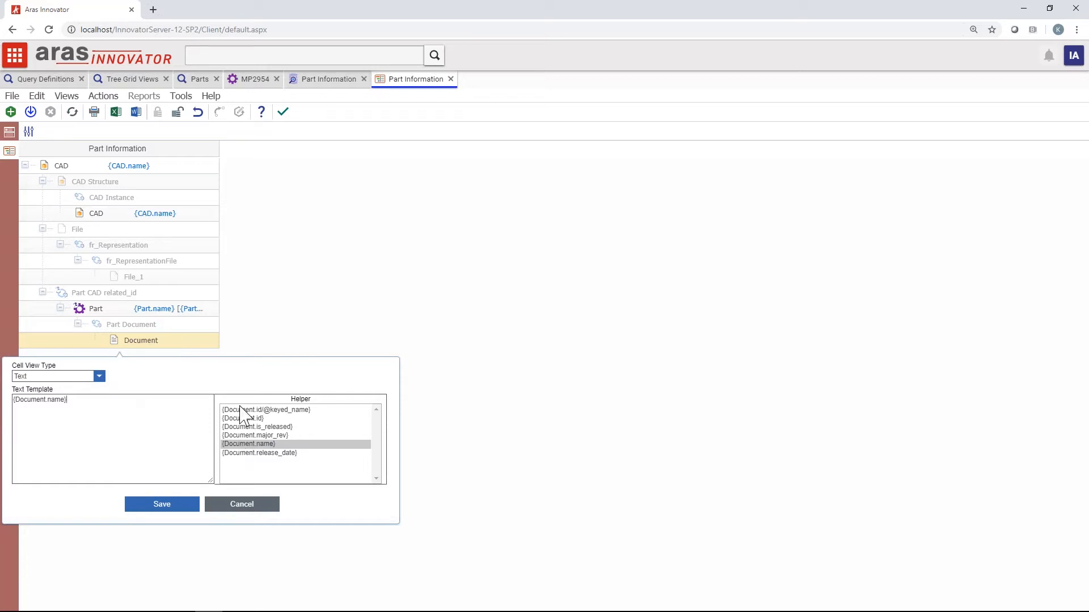
left_click(182, 506)
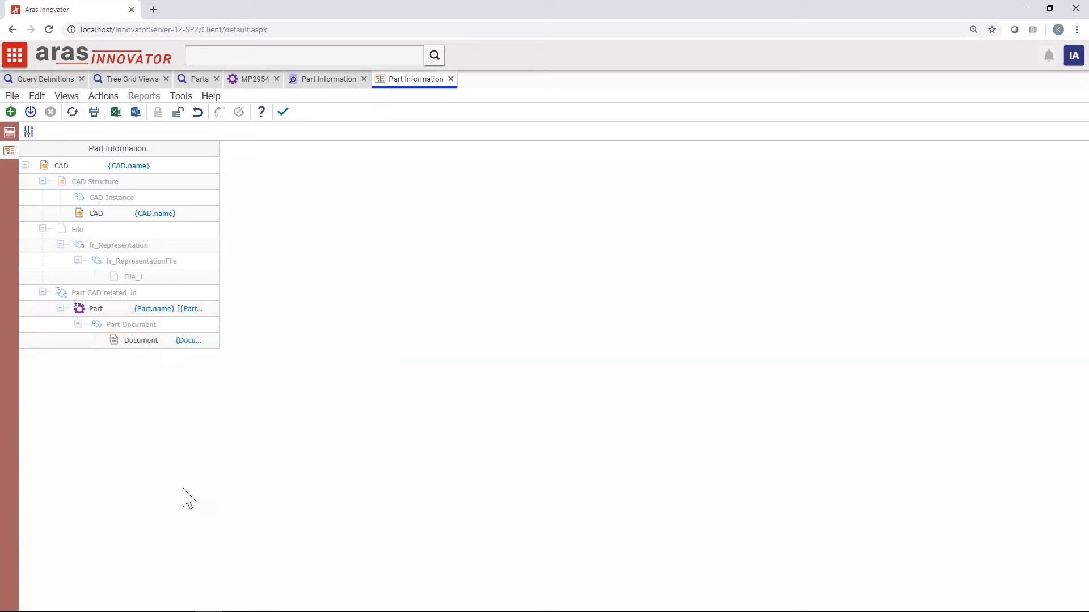
- Add a second column beside Part Information and label it Rel. Date
right_click(201, 161)
left_click(222, 157)
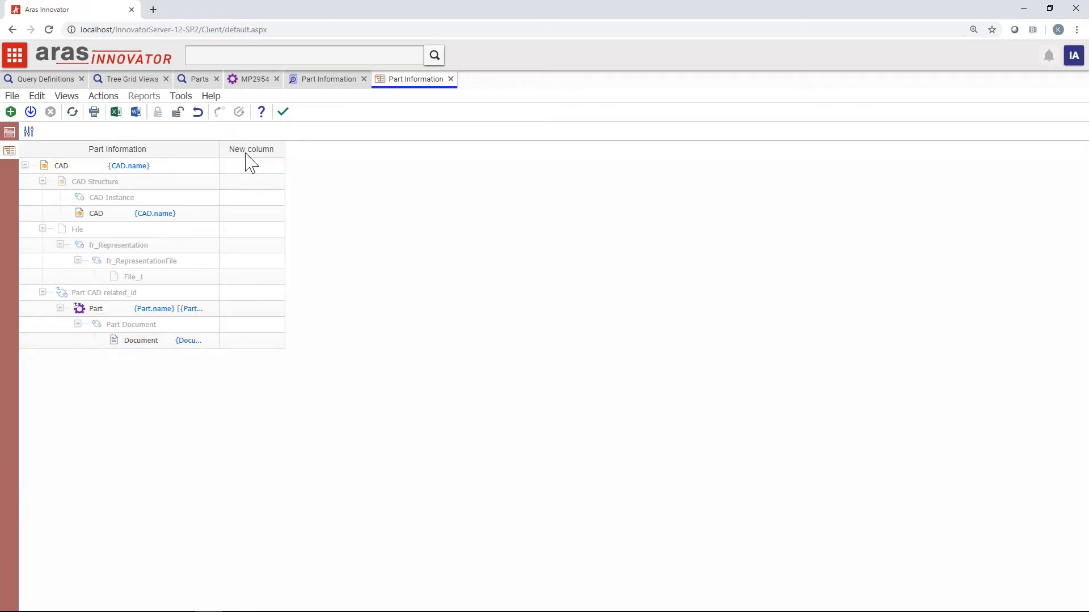
double_click(248, 162)
left_click_drag(511, 348, 462, 358)
type("Rel. Date")
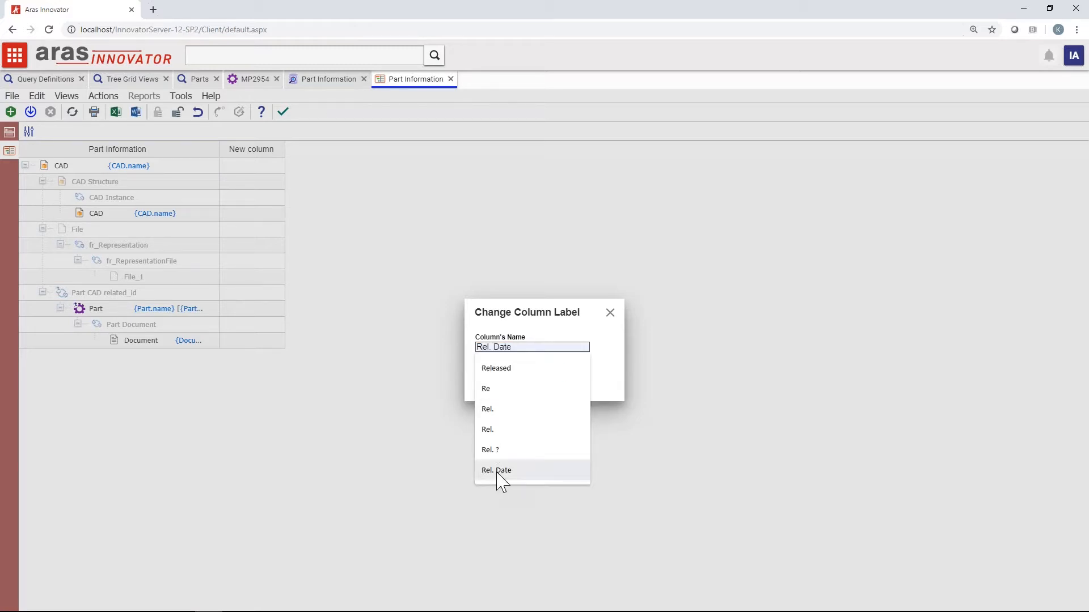
left_click(499, 471)
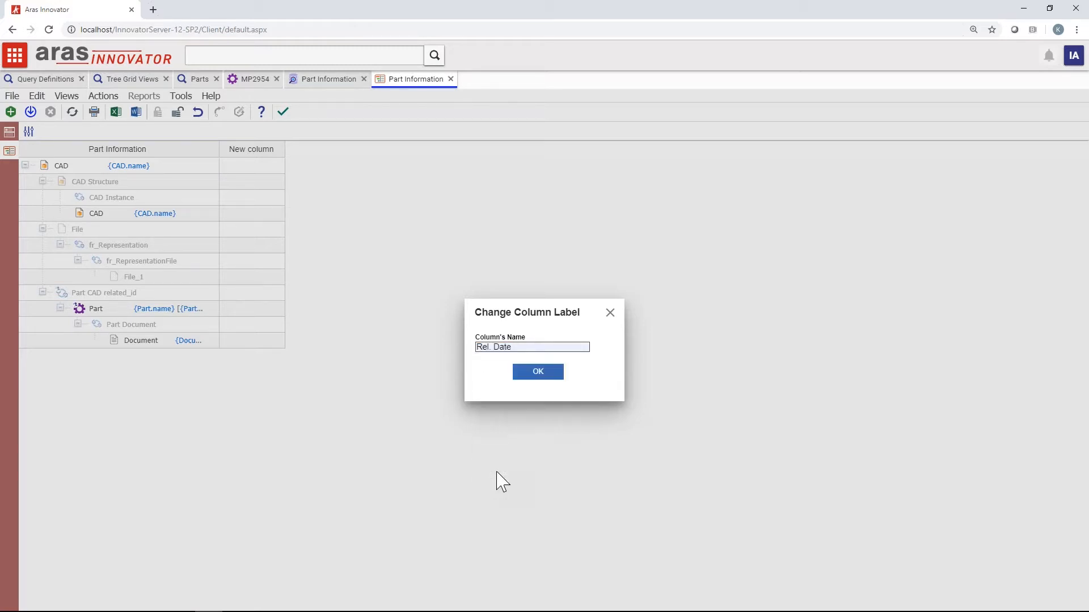
left_click(537, 375)
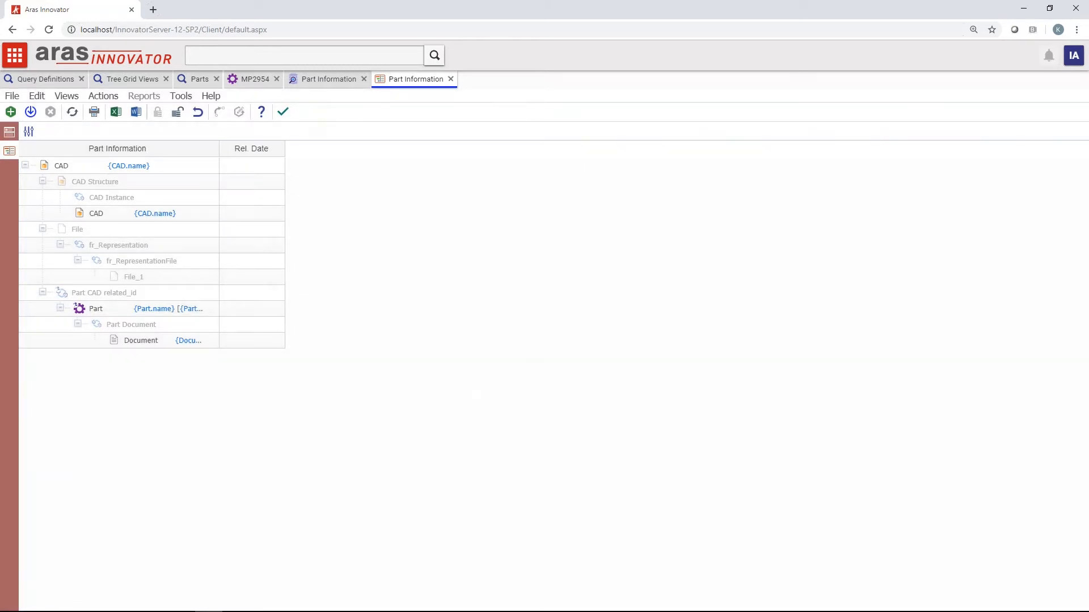
left_click(255, 169)
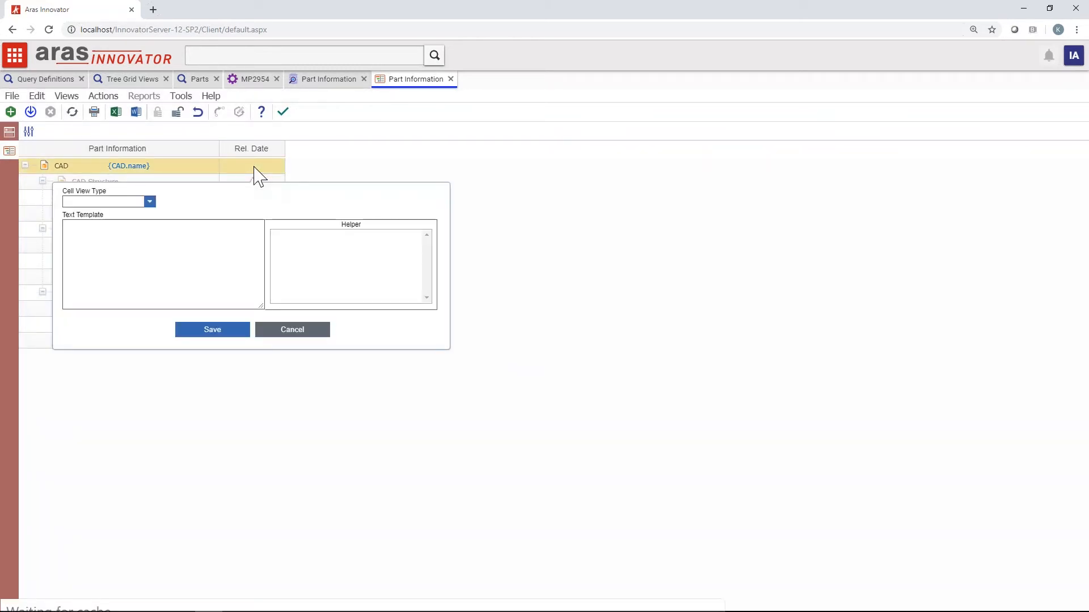
scroll(366, 278, "down", 3)
scroll(366, 278, "up", 2)
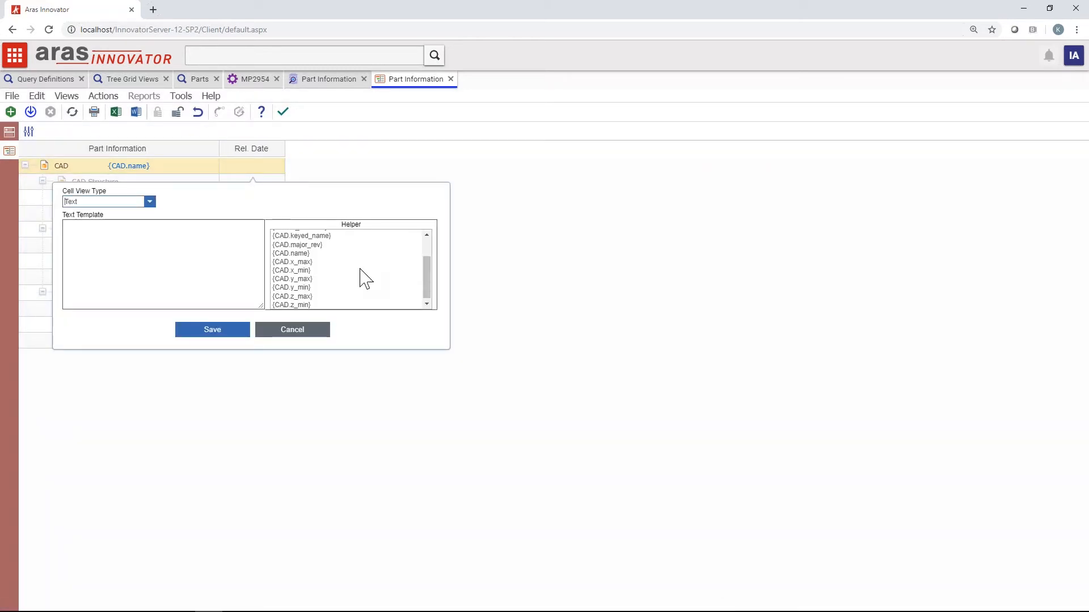
scroll(366, 278, "down", 3)
scroll(363, 278, "up", 3)
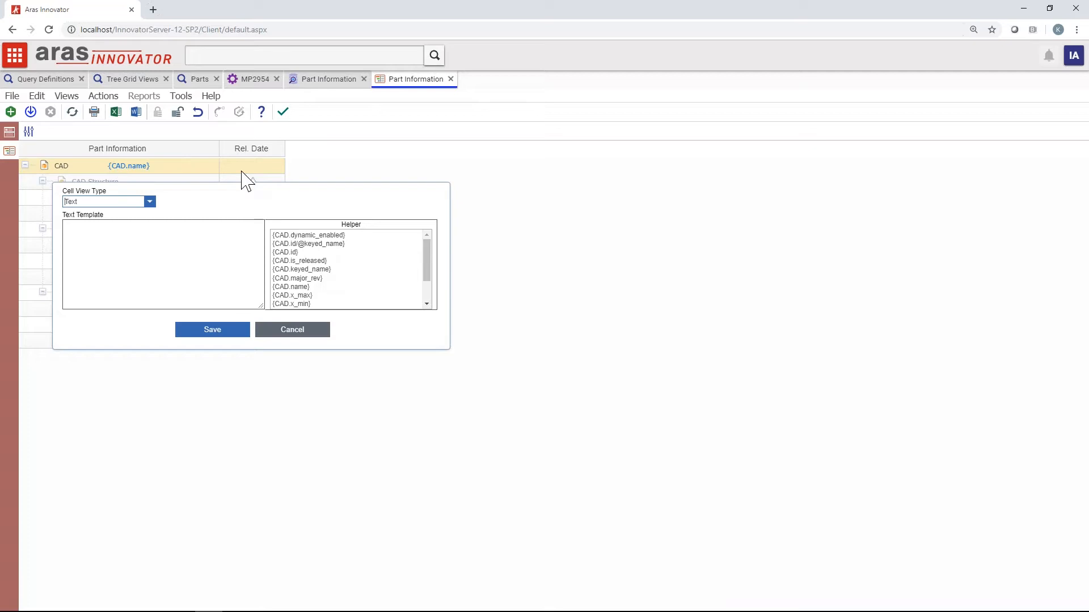
left_click(268, 333)
- Give the Document element's Rel. Date cell the template {Document.release_date} with the Date cell view type, and save it
left_click(245, 342)
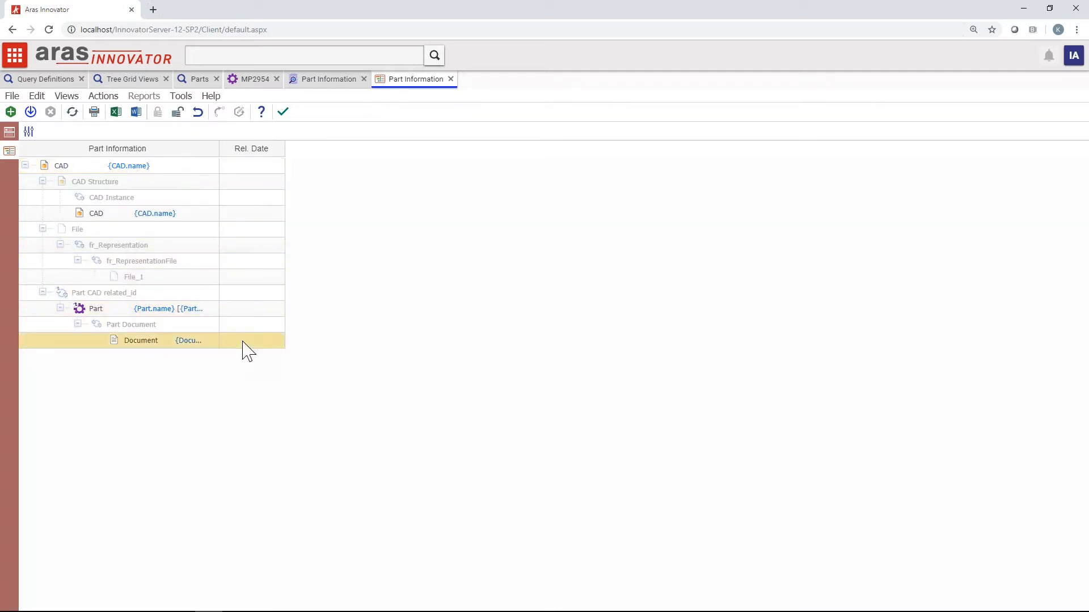
double_click(332, 453)
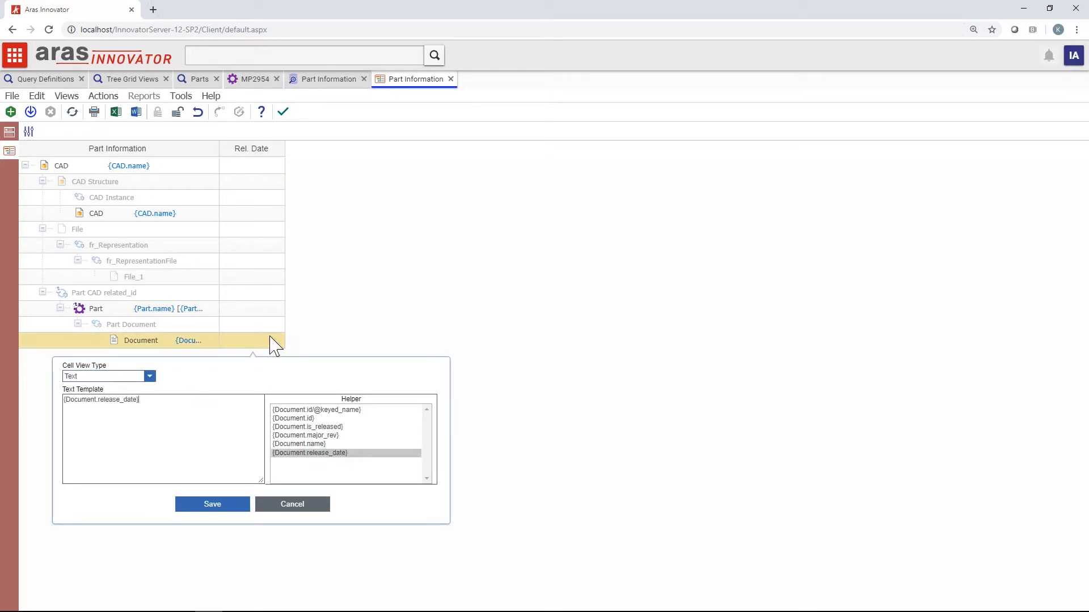
left_click(150, 376)
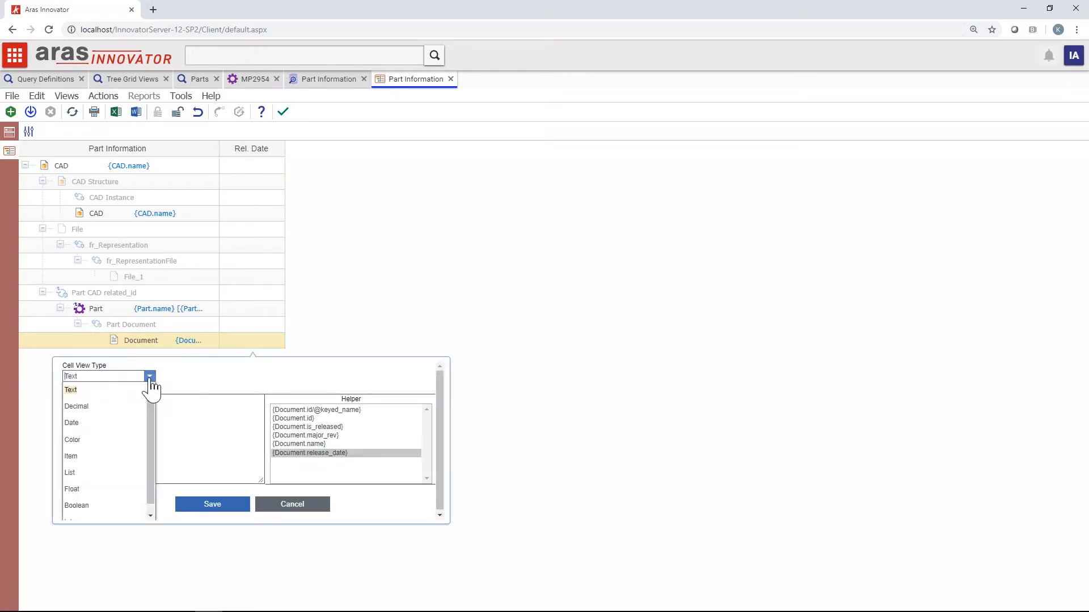
left_click(117, 423)
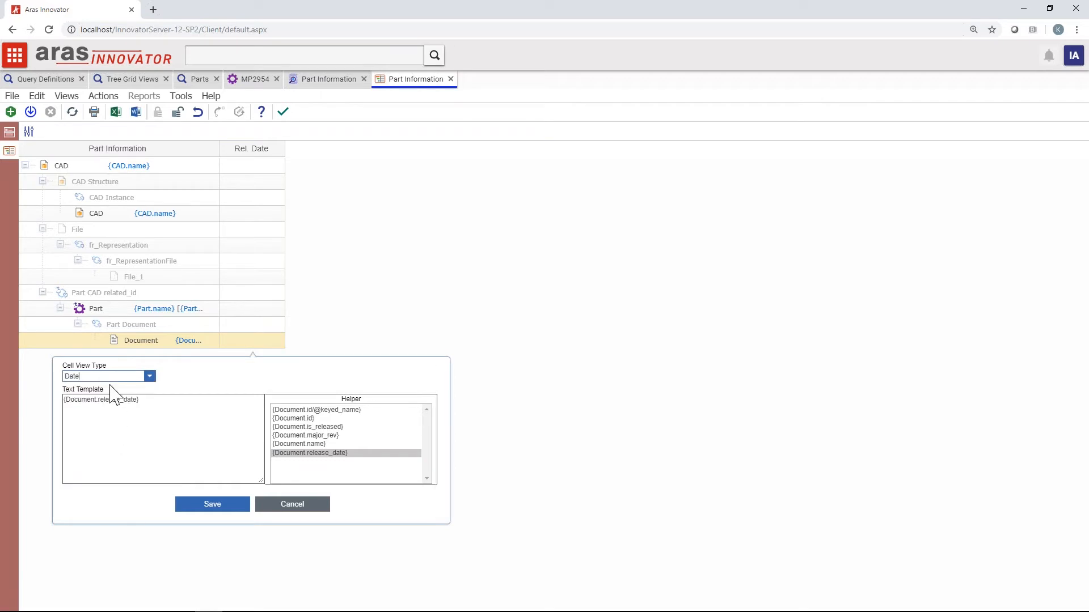
left_click(209, 507)
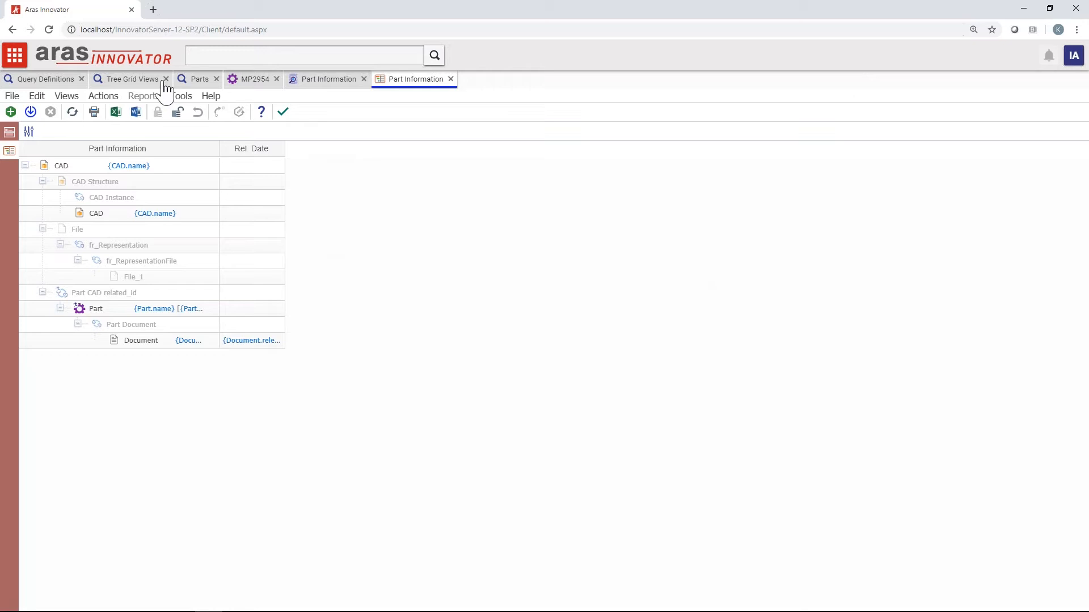
- Set usage of the Part Information Tree Grid View for the 3D View Definition
left_click(132, 83)
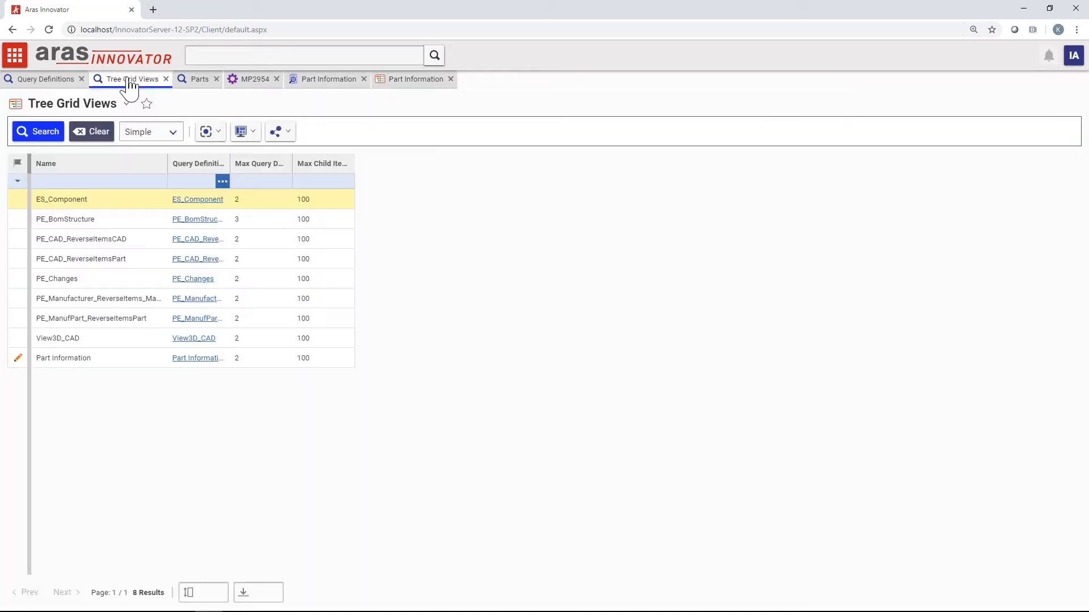
left_click(106, 358)
right_click(105, 358)
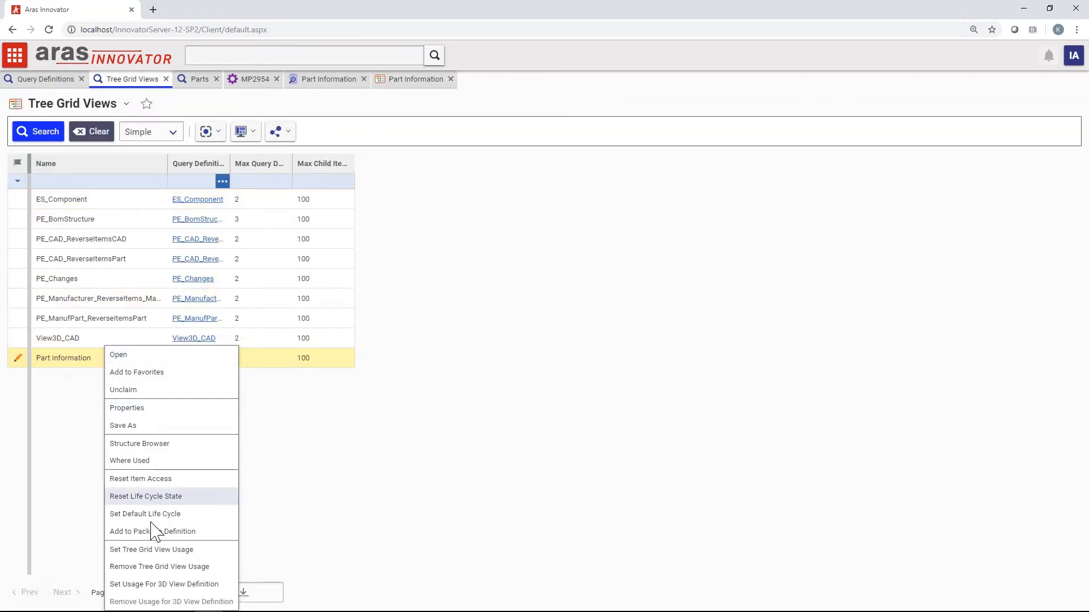
left_click(182, 584)
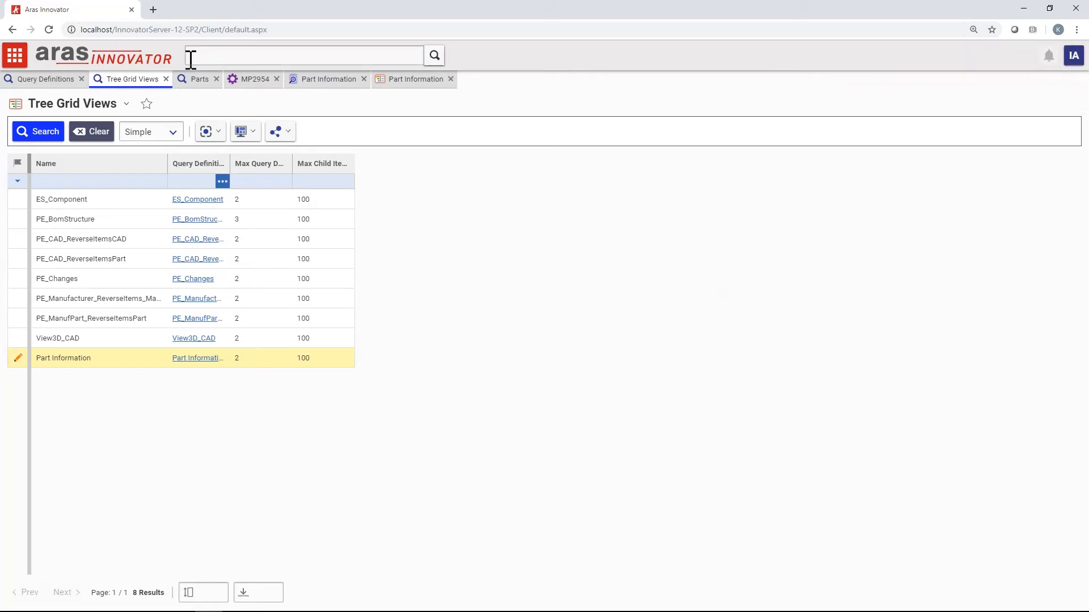
- Refresh part MP2954 and open its dynamic 3D viewer with the Part Information Tree Grid View for CAD Document MP2954
left_click(248, 91)
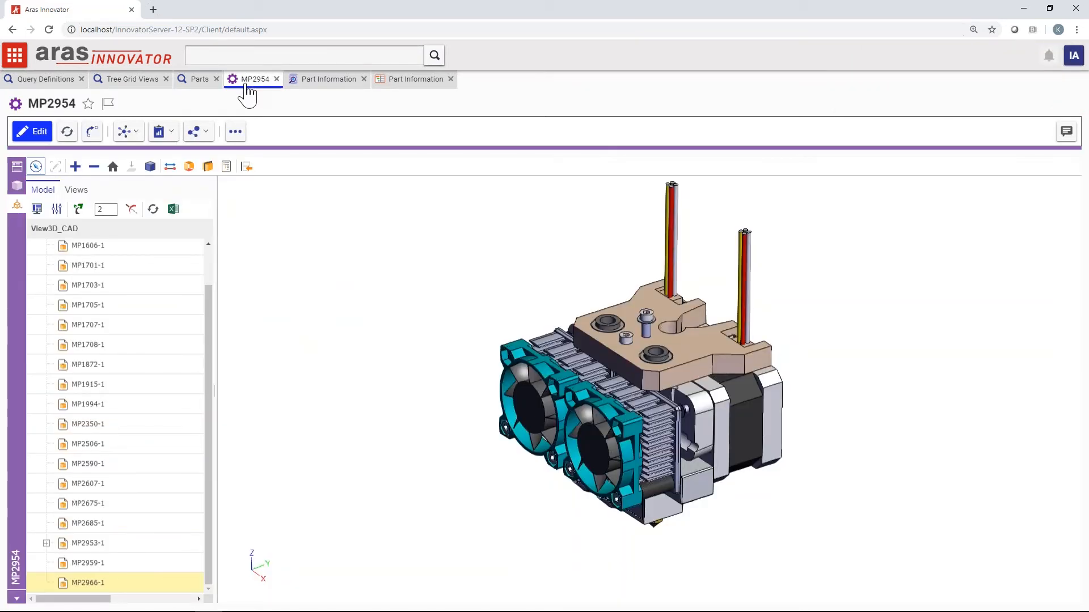
left_click(68, 132)
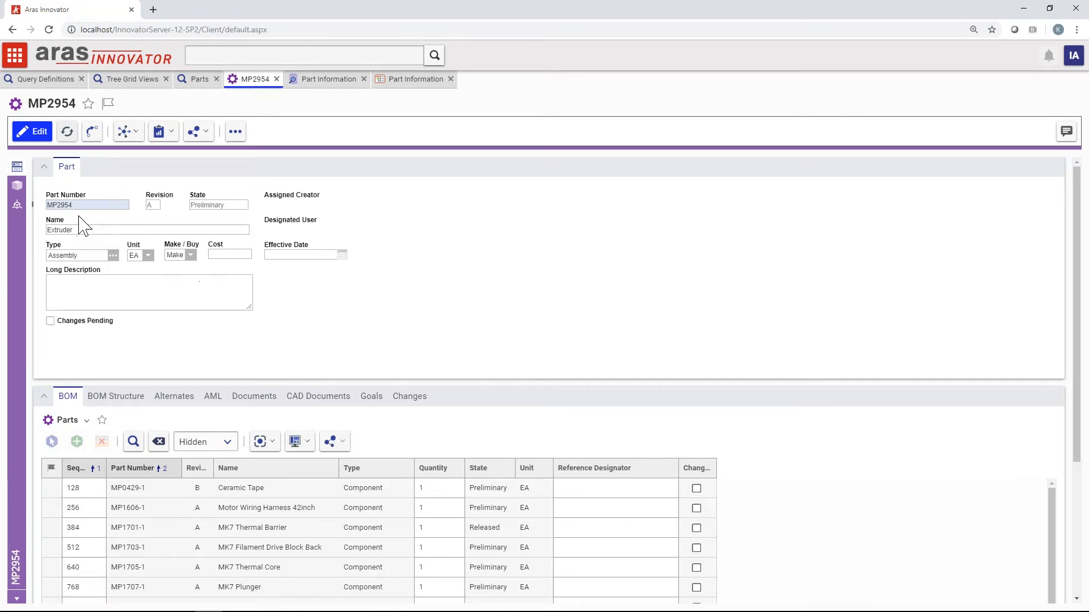
left_click(17, 205)
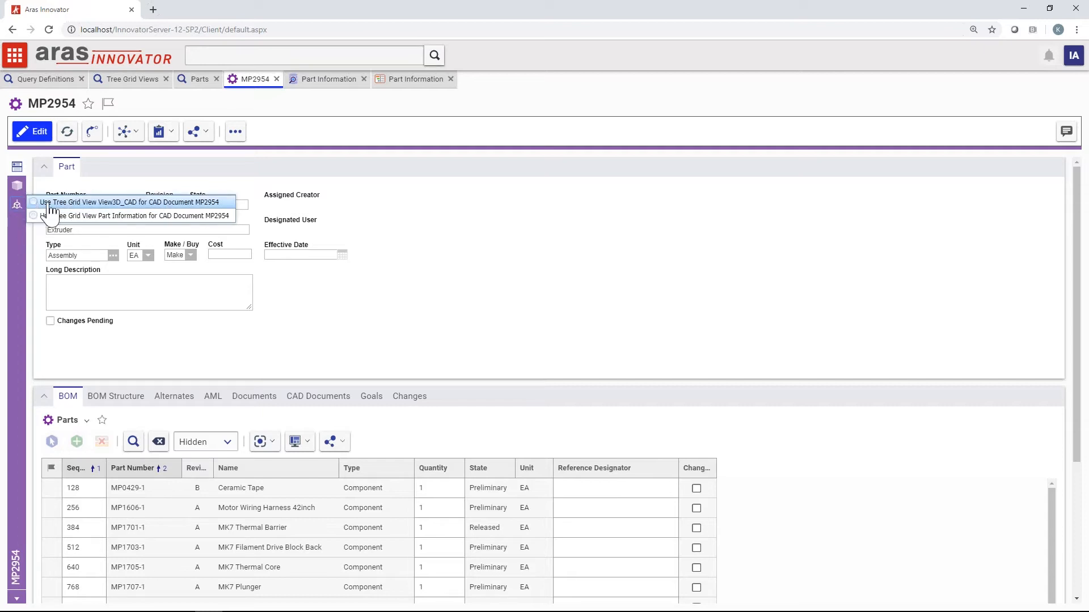
left_click(91, 216)
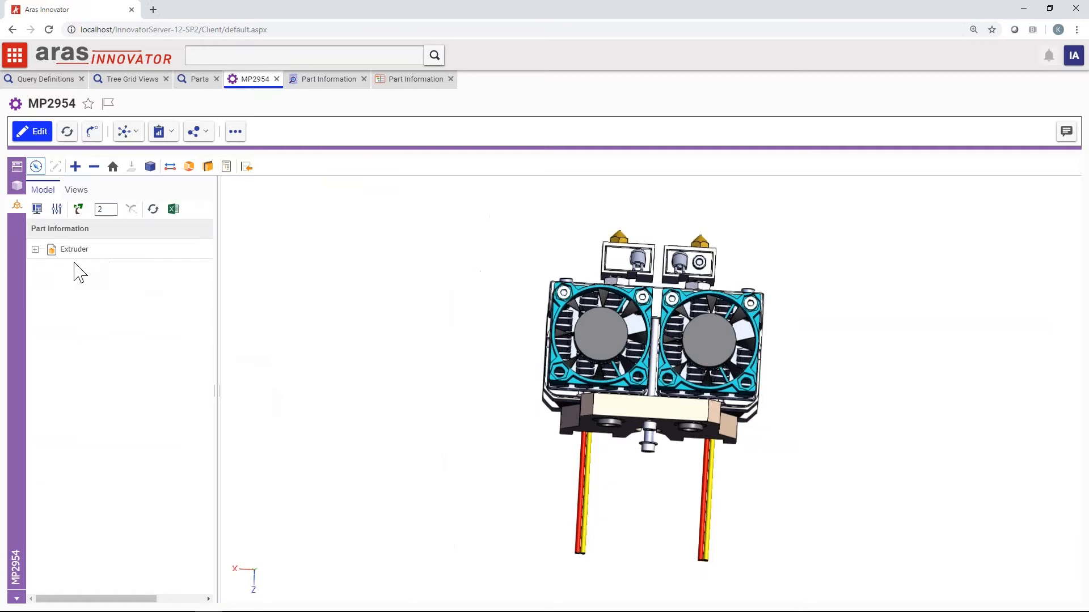
- Expand the Extruder assembly, its Ceramic Tape CAD item and the linked Ceramic Tape part to examine their structure in the model tree
left_click(35, 250)
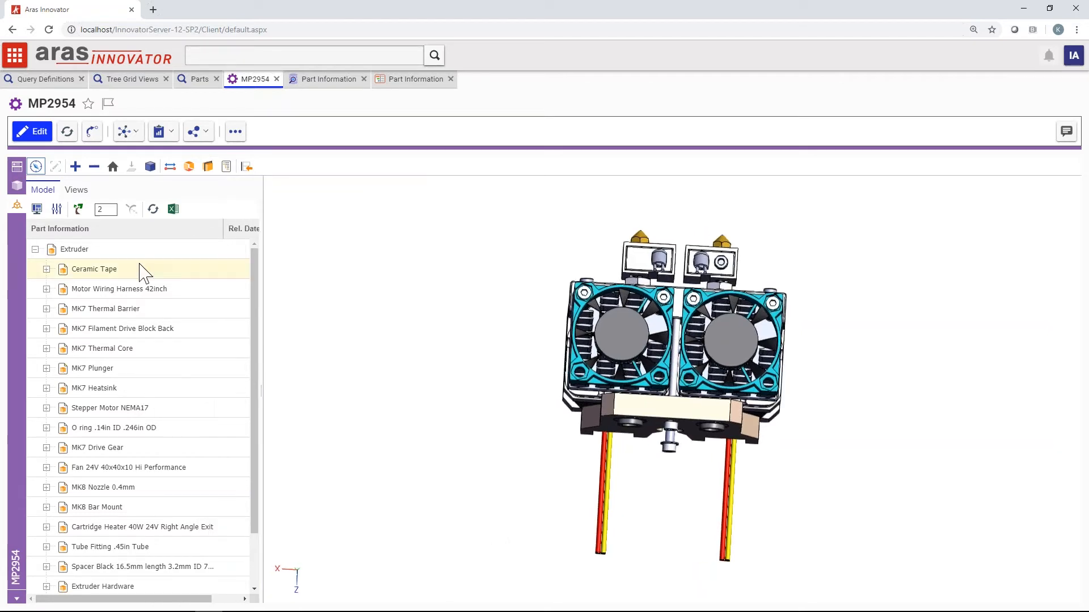
left_click(47, 269)
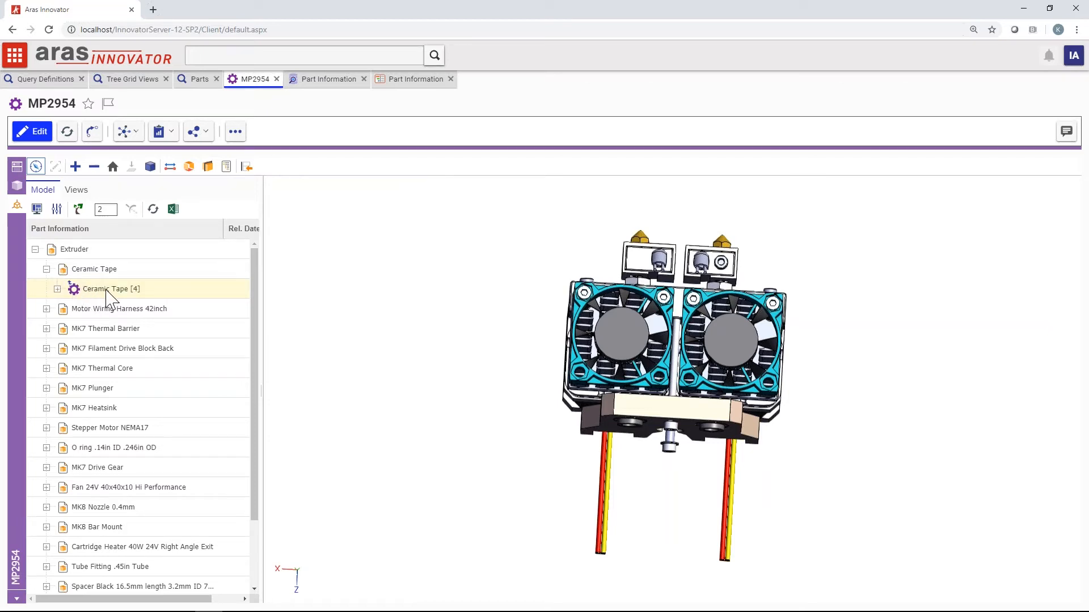
left_click(57, 290)
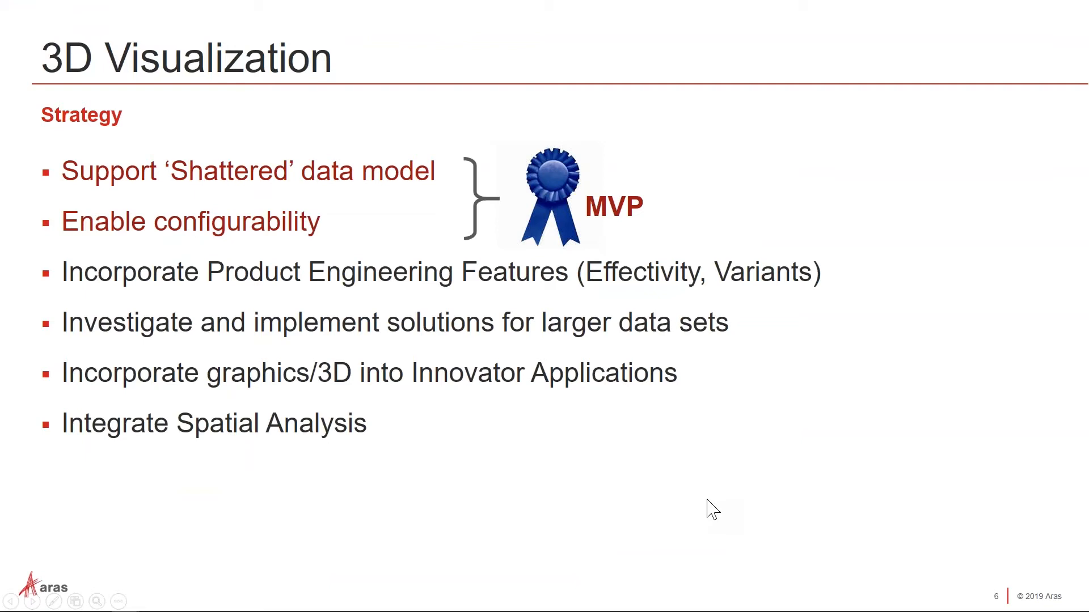
key("Right")
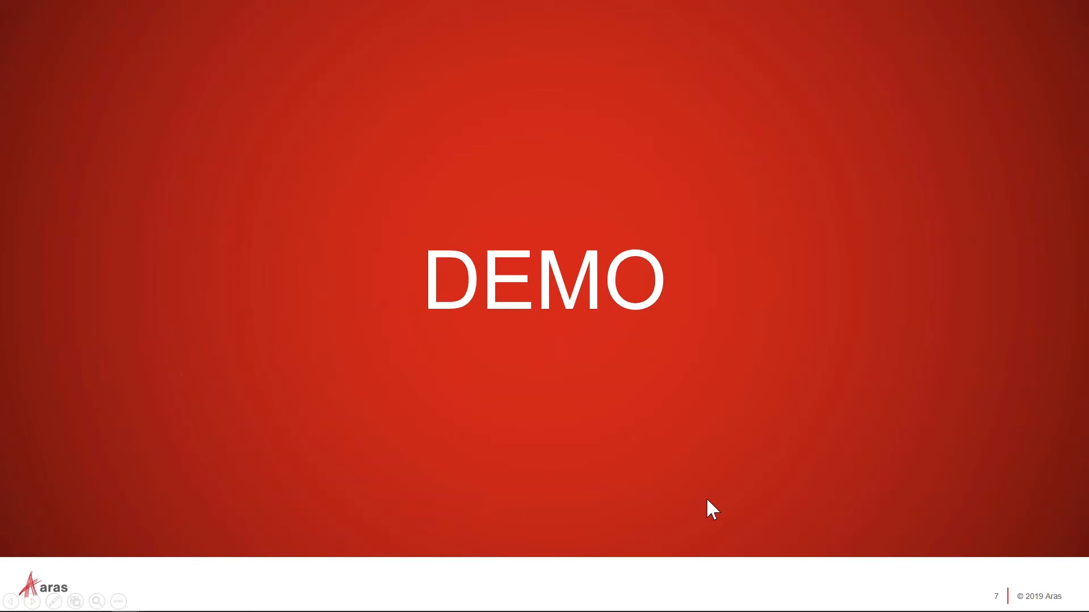